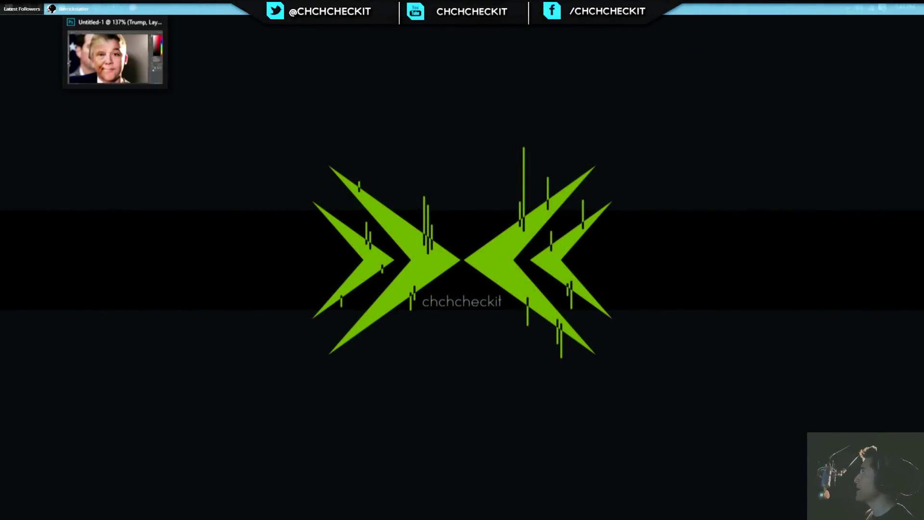
# Bring up the Google image results of the politician's face and scroll through them
pyautogui.moveTo(61, 8)
pyautogui.click(61, 53)
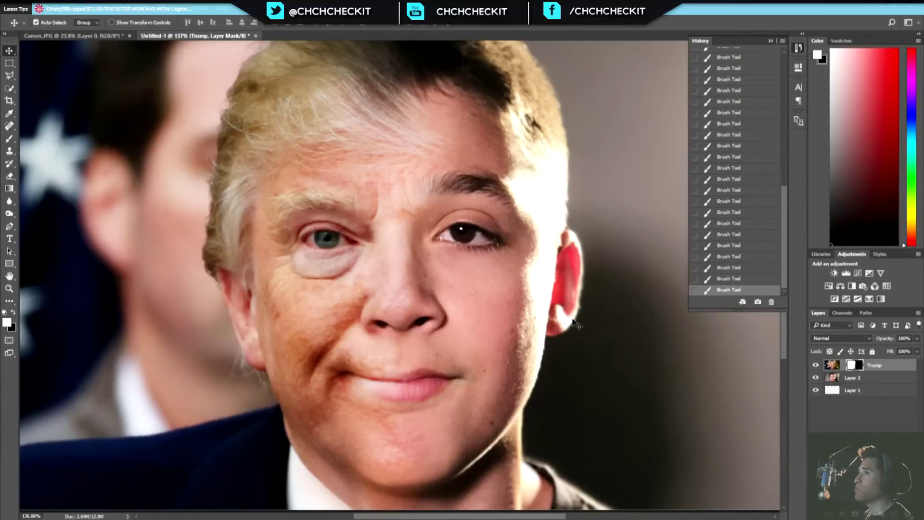
pyautogui.scroll(-2, 573, 322)
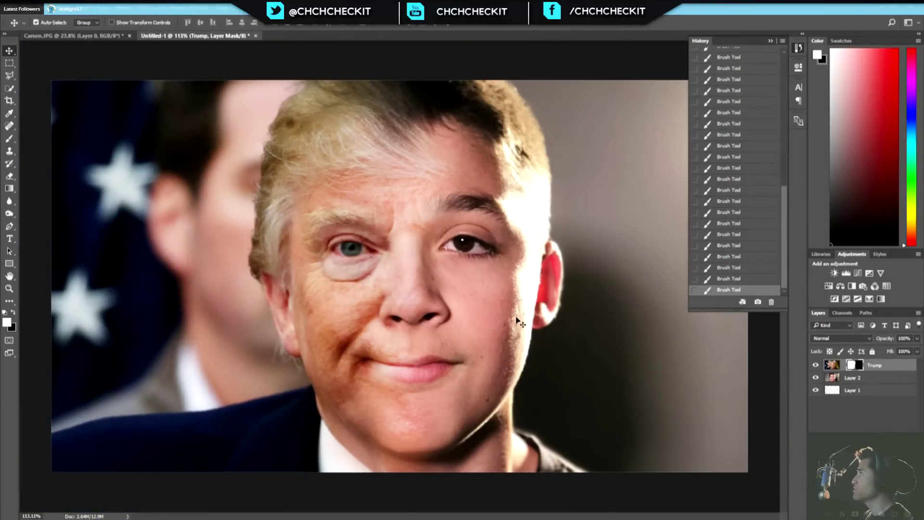
# Collapse the History panel so the full face-swap composite is visible
pyautogui.click(686, 155)
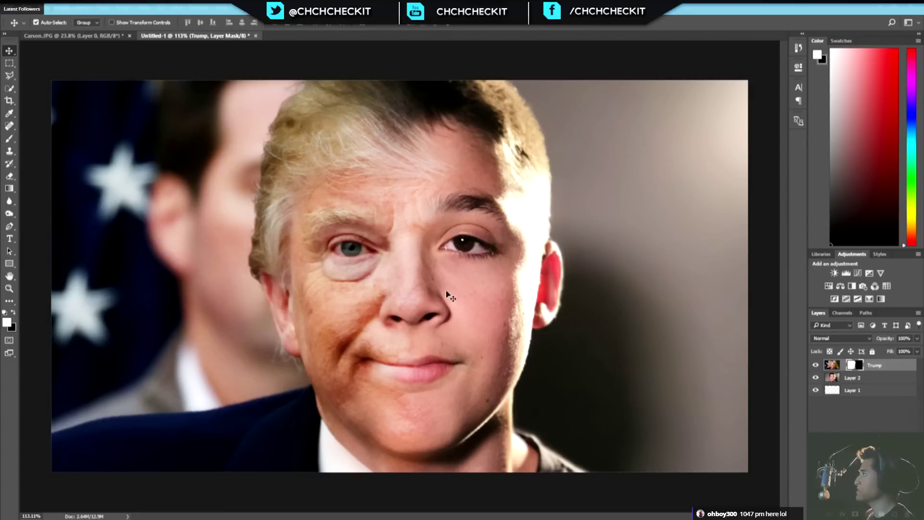
pyautogui.press('b')
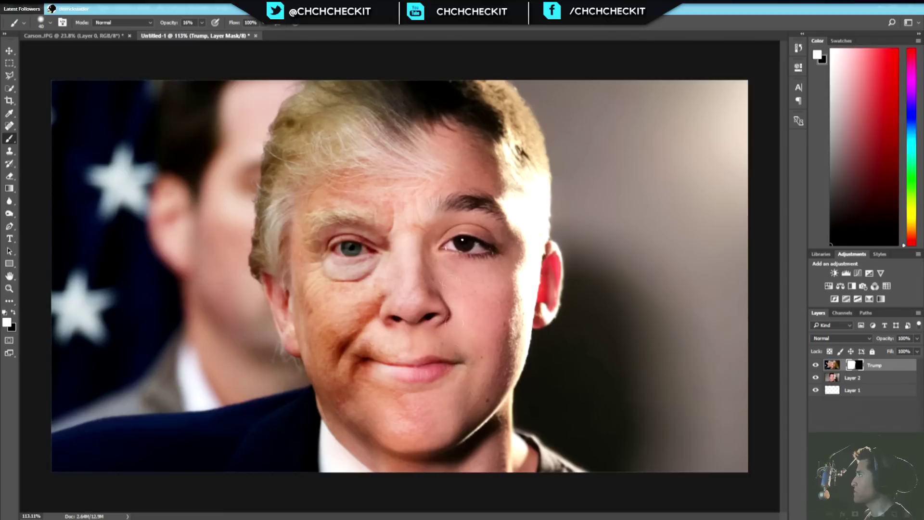
pyautogui.press('x')
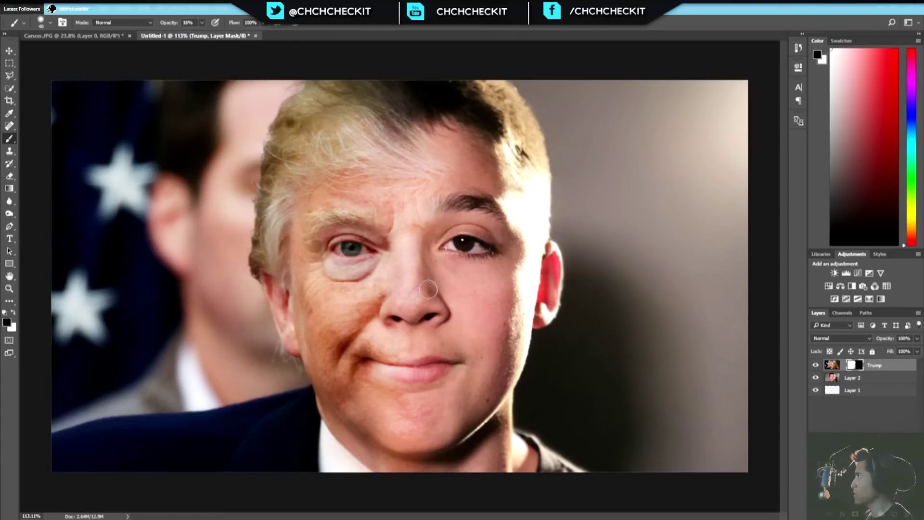
pyautogui.moveTo(170, 24); pyautogui.dragTo(223, 25)
pyautogui.moveTo(421, 282)
pyautogui.mouseDown()
pyautogui.moveTo(433, 212)
pyautogui.moveTo(438, 234)
pyautogui.moveTo(450, 204)
pyautogui.mouseUp()
pyautogui.moveTo(472, 167)
pyautogui.mouseDown()
pyautogui.moveTo(408, 287)
pyautogui.moveTo(419, 247)
pyautogui.moveTo(441, 256)
pyautogui.moveTo(393, 226)
pyautogui.moveTo(378, 244)
pyautogui.moveTo(370, 309)
pyautogui.moveTo(366, 272)
pyautogui.mouseUp()
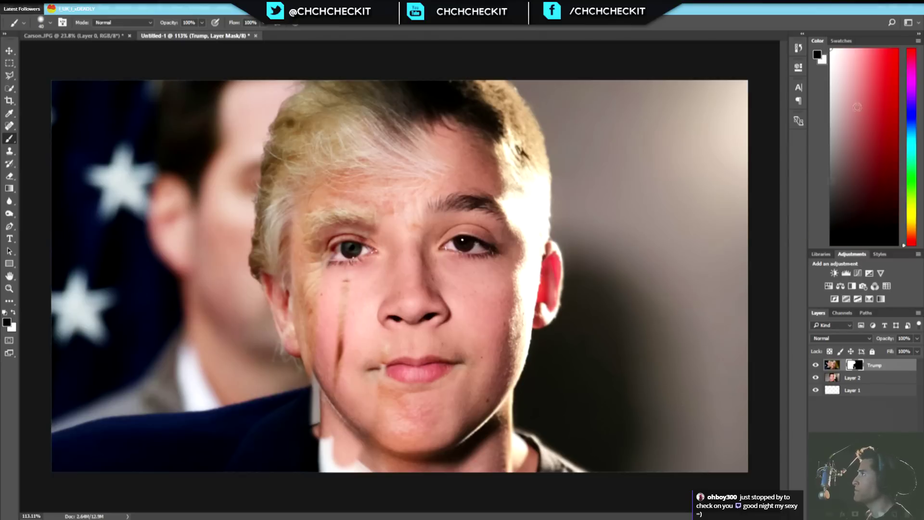
pyautogui.click(798, 48)
pyautogui.click(736, 267)
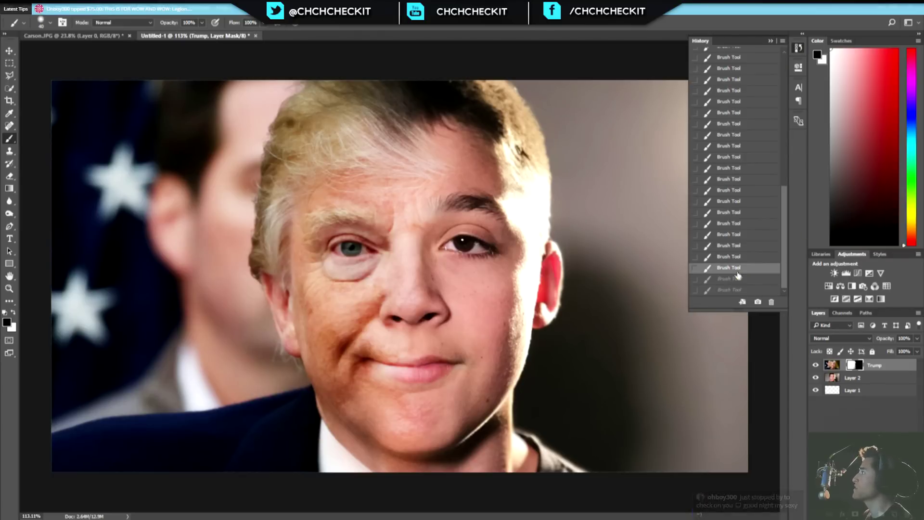
pyautogui.click(734, 246)
pyautogui.click(734, 257)
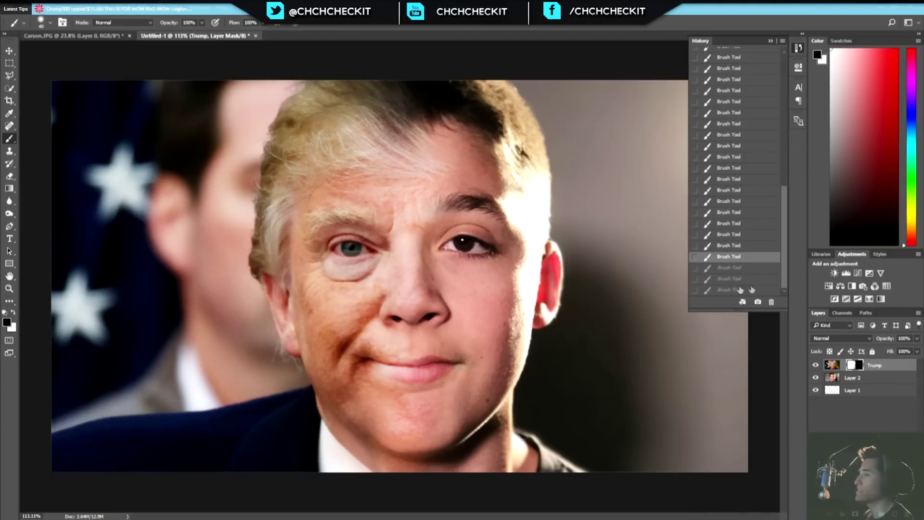
pyautogui.press('v')
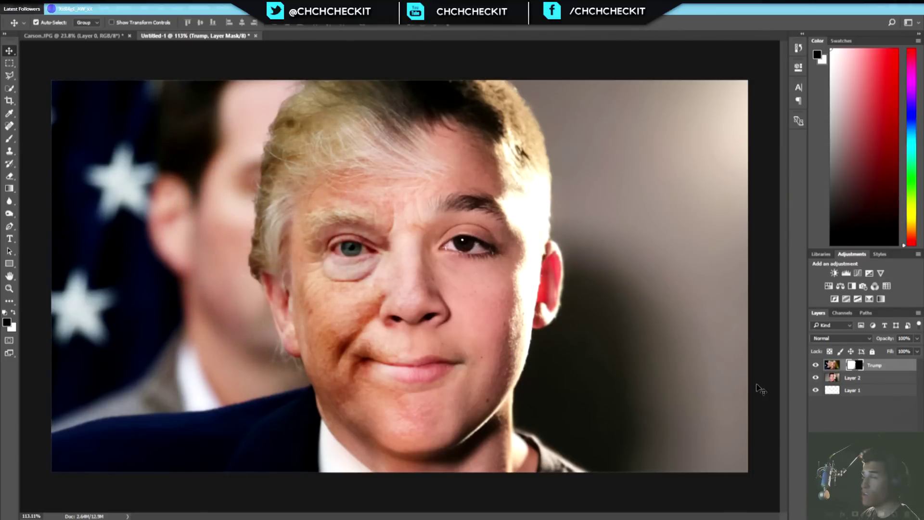
# After a glance at the browser, start a new 1280 × 720 document with Ctrl+N
pyautogui.moveTo(108, 10)
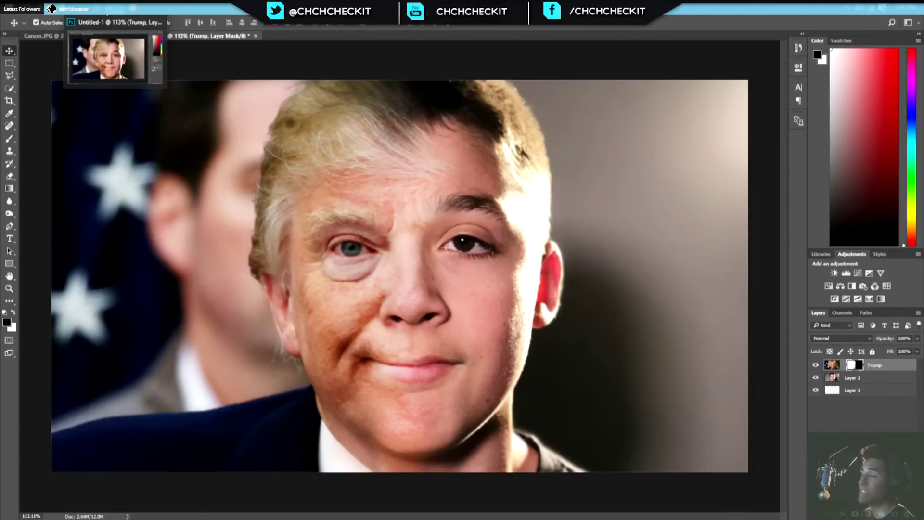
pyautogui.click(81, 9)
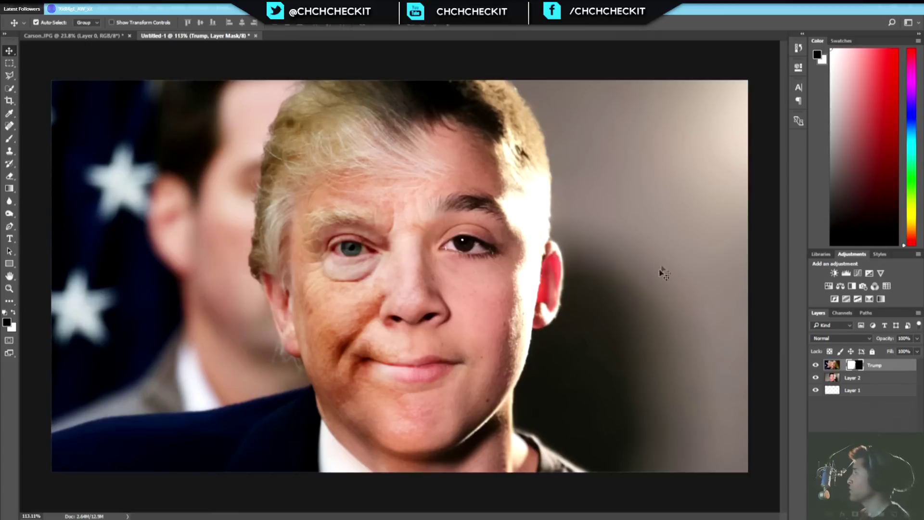
pyautogui.click(25, 8)
pyautogui.click(51, 19)
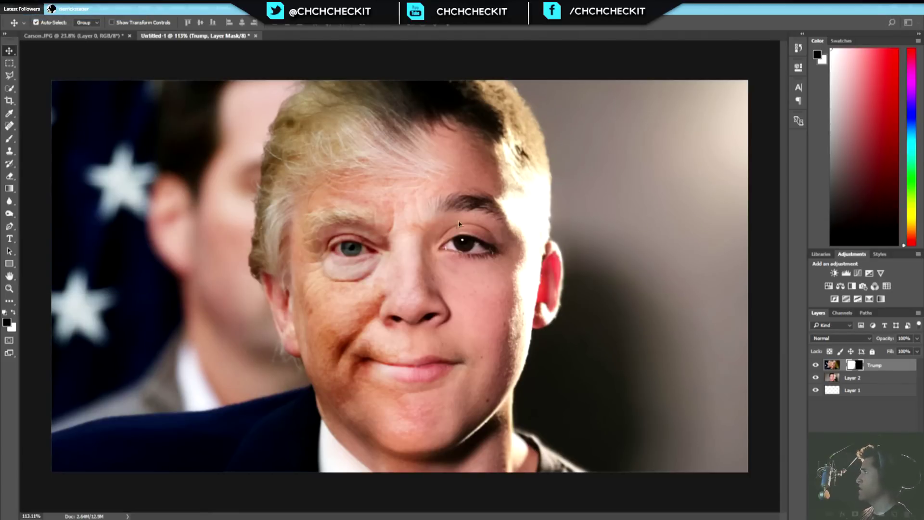
pyautogui.hotkey('ctrl', 'n')
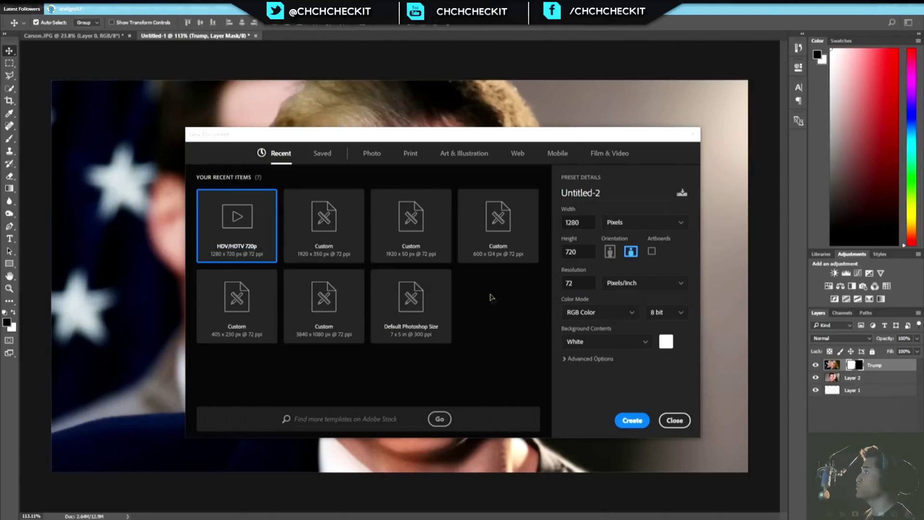
# Create the blank white 1280 × 720 HDV/HDTV 720p document Untitled-2
pyautogui.click(625, 421)
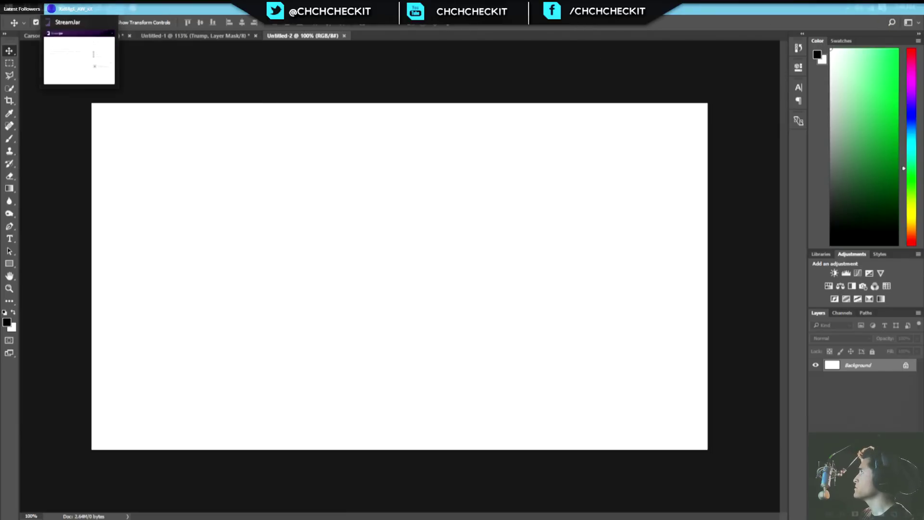
# Drag both face photos from the Desktop's Face Split Tutorial folder onto the new canvas
pyautogui.moveTo(74, 9)
pyautogui.click(8, 8)
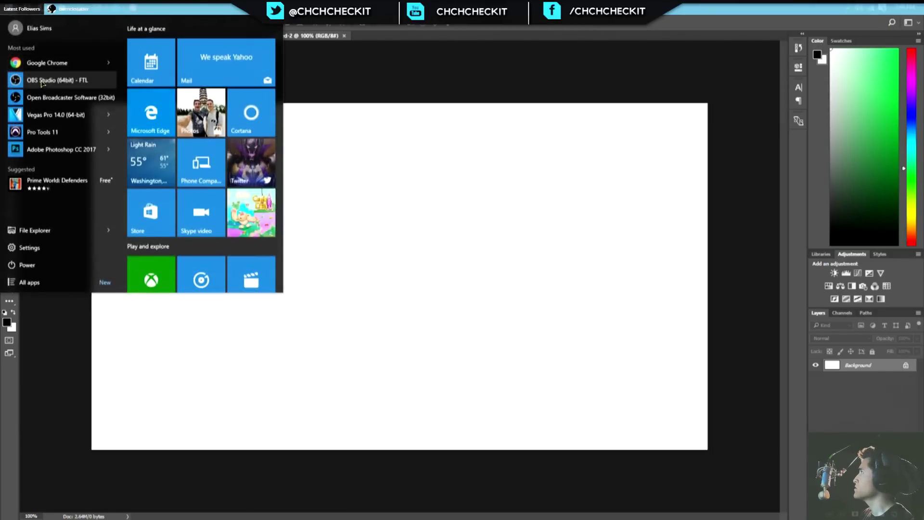
pyautogui.click(48, 232)
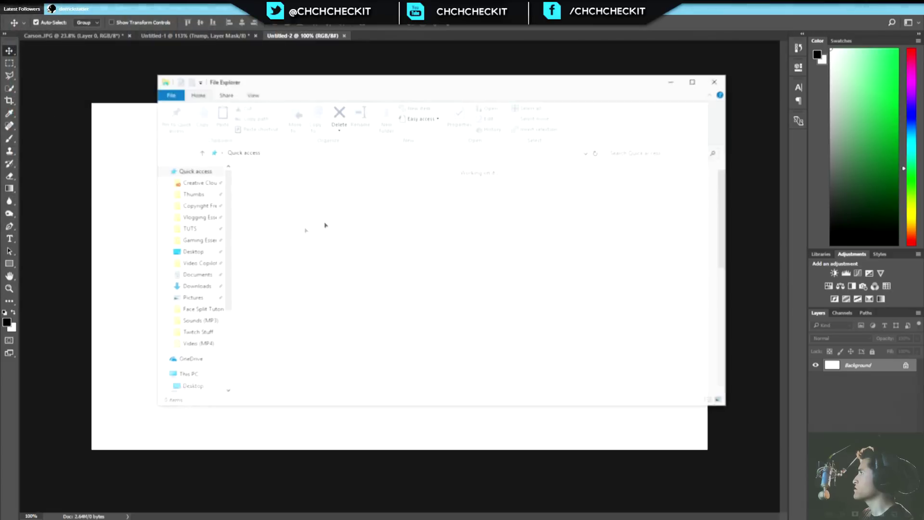
pyautogui.click(192, 252)
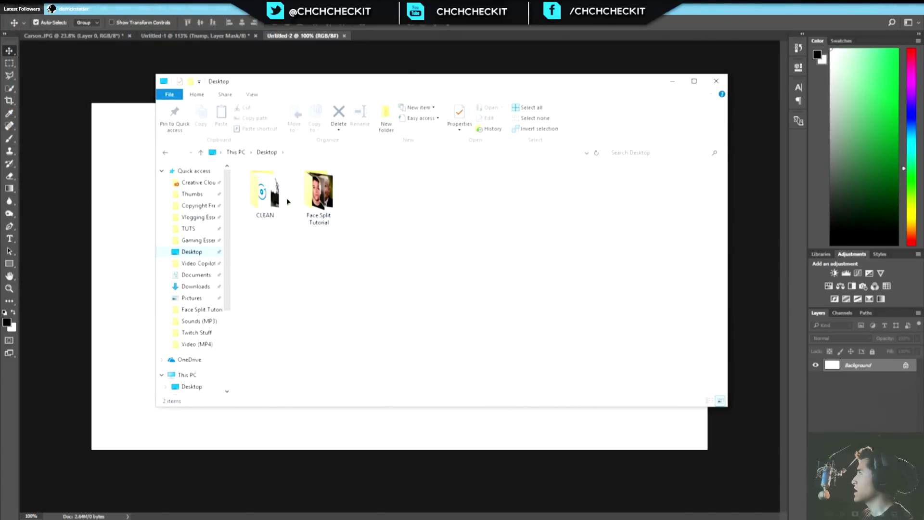
pyautogui.doubleClick(333, 205)
pyautogui.moveTo(417, 258); pyautogui.dragTo(107, 249)
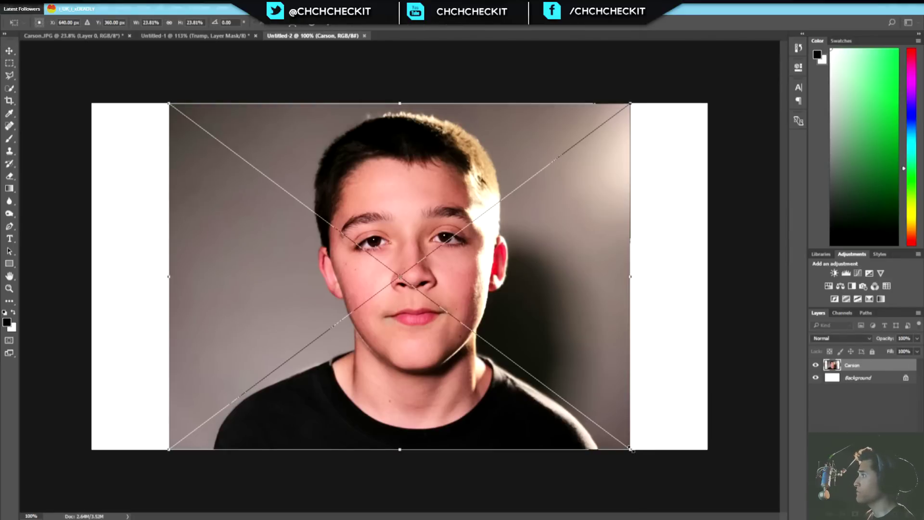
# Scale the boy's portrait down to about a third and position it on the canvas
pyautogui.moveTo(630, 449); pyautogui.dragTo(769, 511)
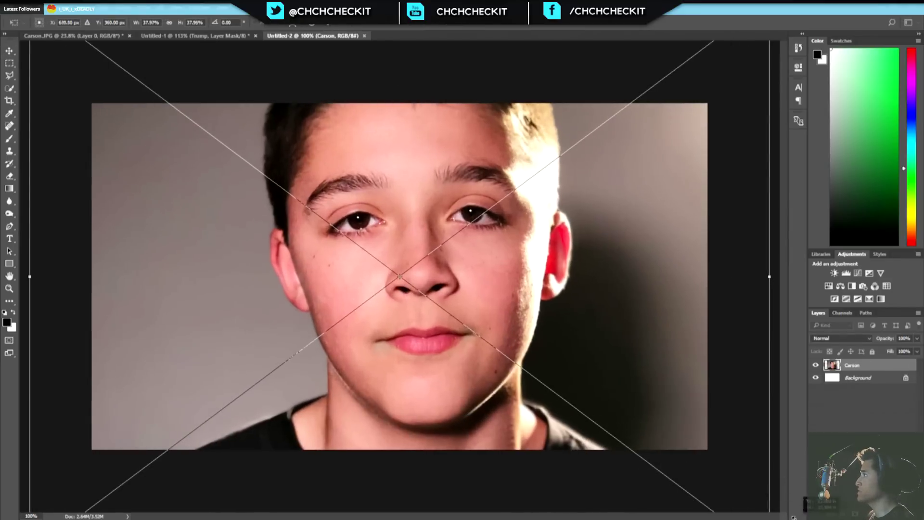
pyautogui.moveTo(688, 361); pyautogui.dragTo(666, 384)
pyautogui.scroll(-3, 666, 384)
pyautogui.scroll(-3, 666, 385)
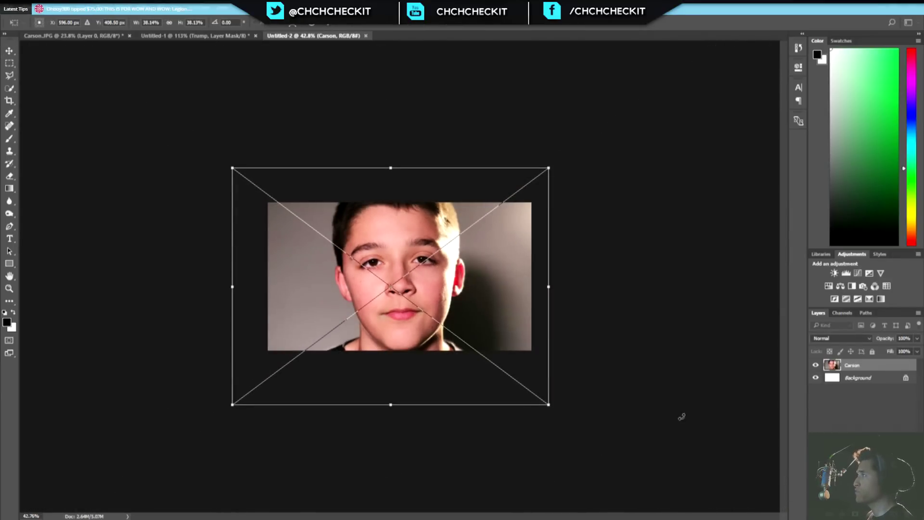
pyautogui.moveTo(549, 403); pyautogui.dragTo(532, 389)
pyautogui.moveTo(494, 318); pyautogui.dragTo(503, 318)
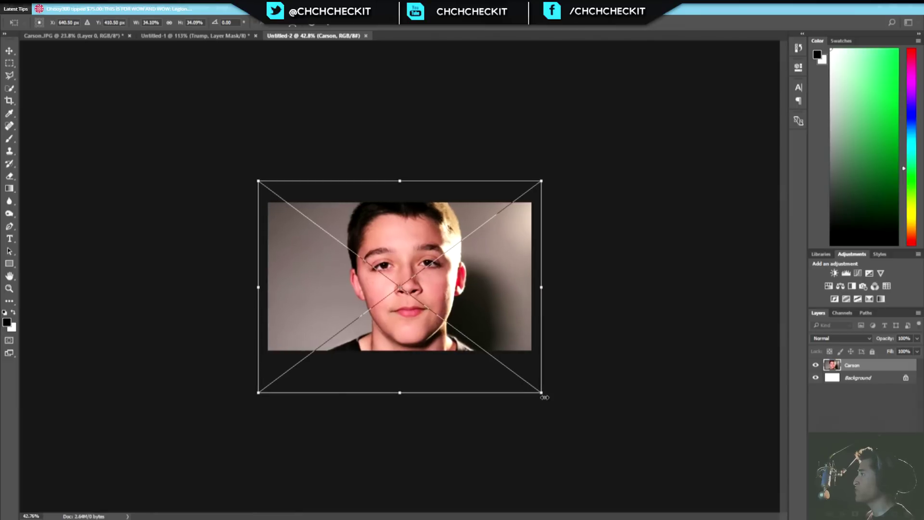
pyautogui.moveTo(543, 394); pyautogui.dragTo(539, 391)
pyautogui.moveTo(505, 325); pyautogui.dragTo(505, 329)
pyautogui.scroll(3, 488, 359)
pyautogui.scroll(2, 490, 362)
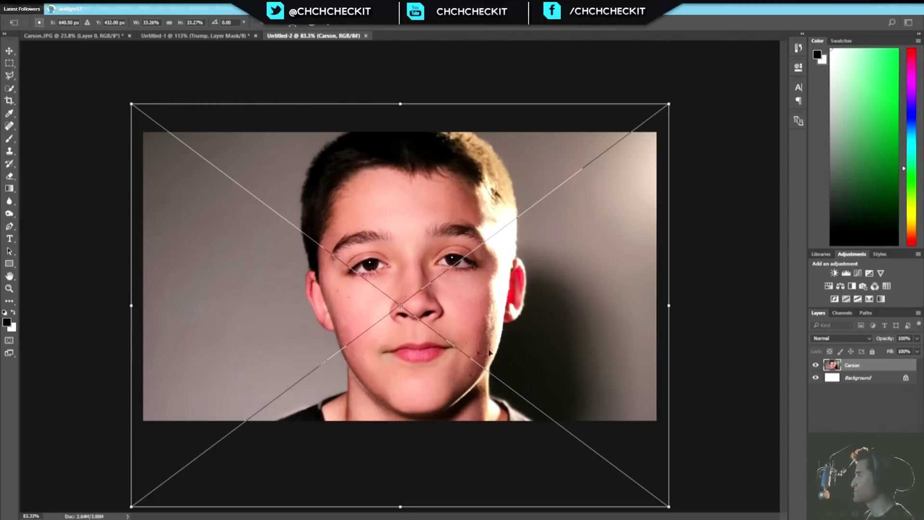
pyautogui.moveTo(543, 307); pyautogui.dragTo(530, 316)
# Fine-tune the portrait's size and centring, nudge it up, and commit the placement
pyautogui.hotkey('ctrl', '-')
pyautogui.moveTo(595, 456); pyautogui.dragTo(603, 435)
pyautogui.moveTo(523, 380); pyautogui.dragTo(532, 365)
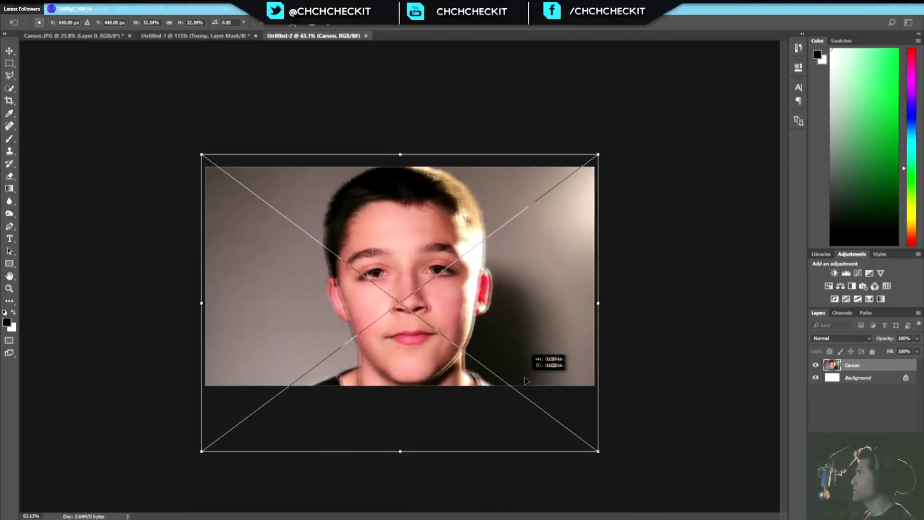
pyautogui.hotkey('ctrl', '+')
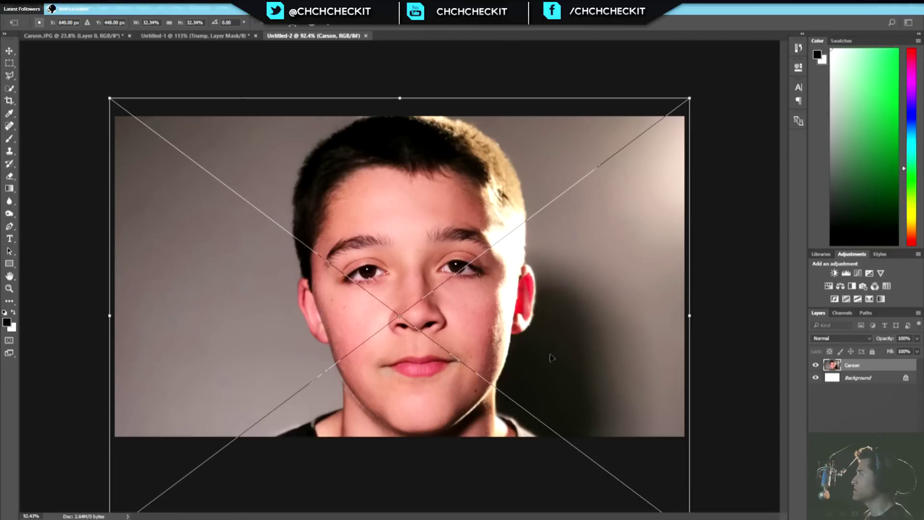
pyautogui.press('Up')
pyautogui.press('Up')
pyautogui.press('Up')
pyautogui.press('Up')
pyautogui.press('Up')
pyautogui.press('Up')
pyautogui.press('Up')
pyautogui.press('Up')
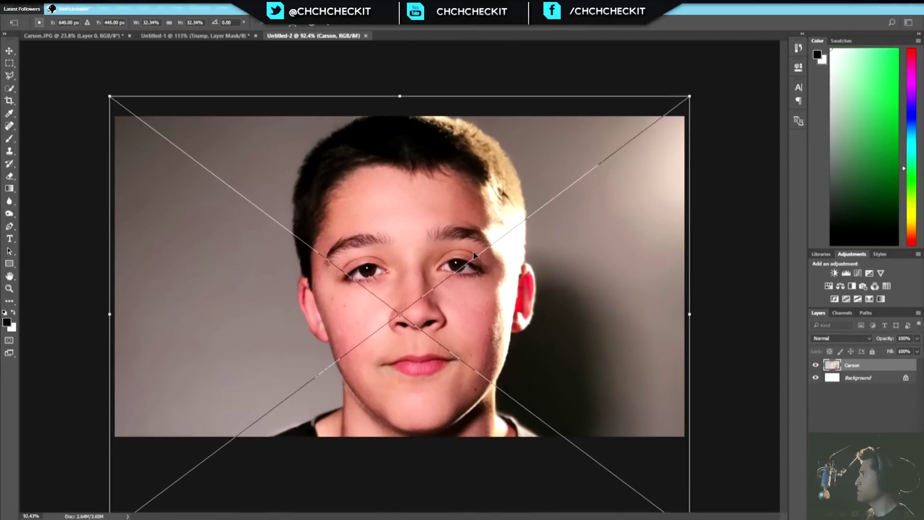
pyautogui.press('Up')
pyautogui.press('Up')
pyautogui.press('Up')
pyautogui.press('Up')
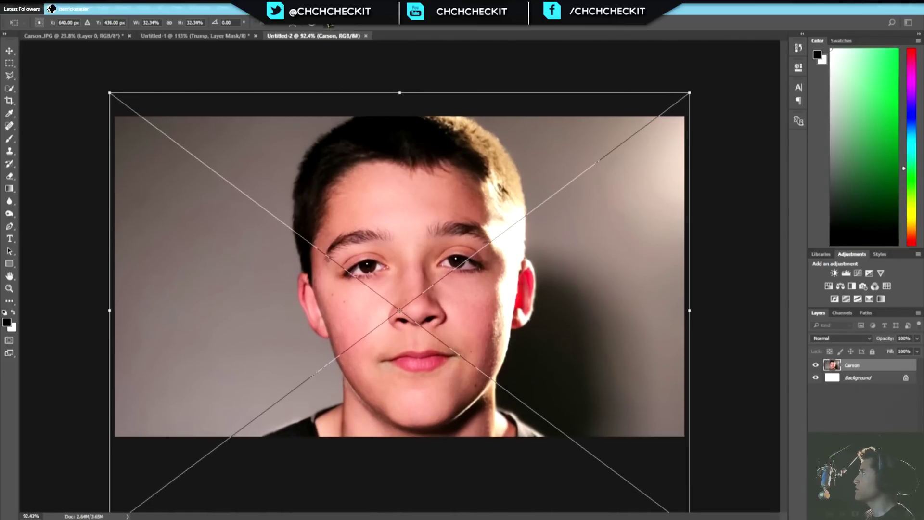
pyautogui.click(328, 24)
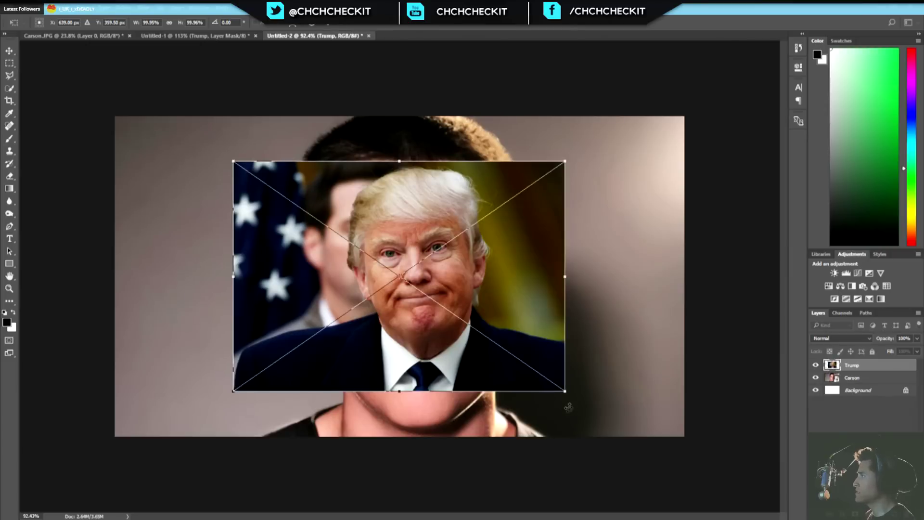
# Scale the man's photo to about 203% over the portrait and set its opacity to 40%
pyautogui.moveTo(566, 392); pyautogui.dragTo(724, 502)
pyautogui.moveTo(619, 351); pyautogui.dragTo(584, 345)
pyautogui.moveTo(692, 502); pyautogui.dragTo(705, 509)
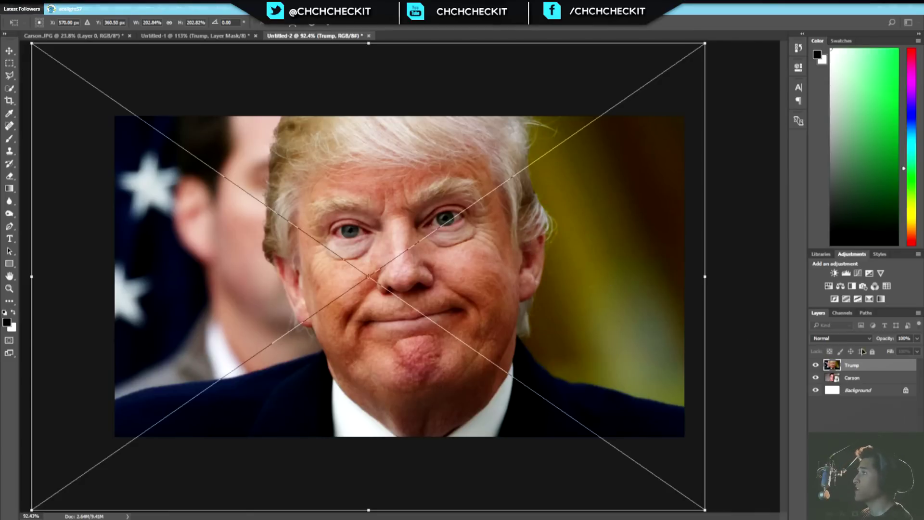
pyautogui.moveTo(886, 340); pyautogui.dragTo(856, 343)
pyautogui.moveTo(578, 281); pyautogui.dragTo(599, 320)
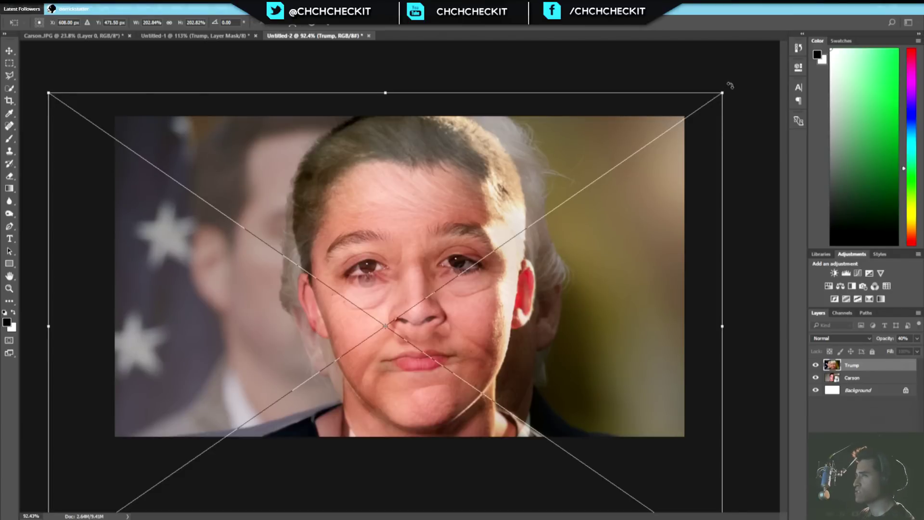
# Rotate, scale and move the man's face to match the boy's tilt and position
pyautogui.moveTo(730, 85); pyautogui.dragTo(737, 99)
pyautogui.moveTo(596, 290); pyautogui.dragTo(595, 278)
pyautogui.moveTo(747, 90); pyautogui.dragTo(749, 93)
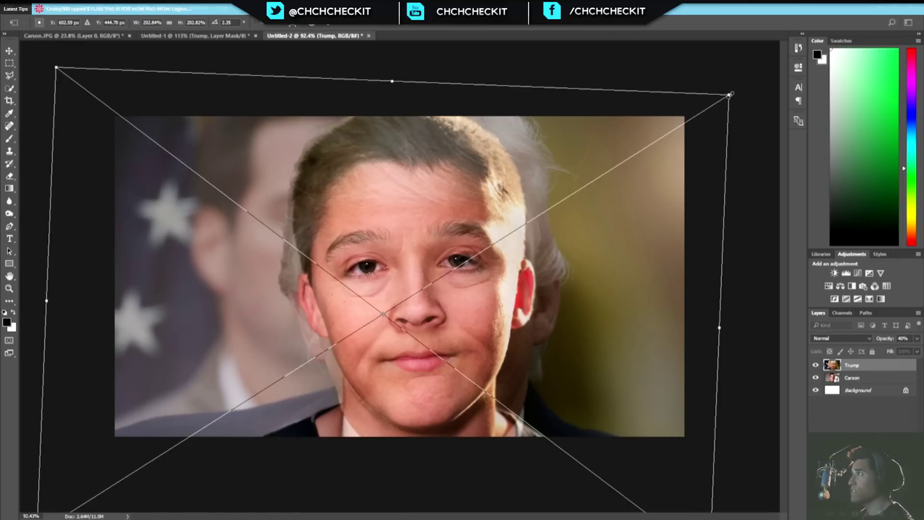
pyautogui.moveTo(730, 95)
pyautogui.mouseDown()
pyautogui.moveTo(699, 105)
pyautogui.moveTo(720, 100)
pyautogui.mouseUp()
pyautogui.moveTo(578, 262); pyautogui.dragTo(579, 288)
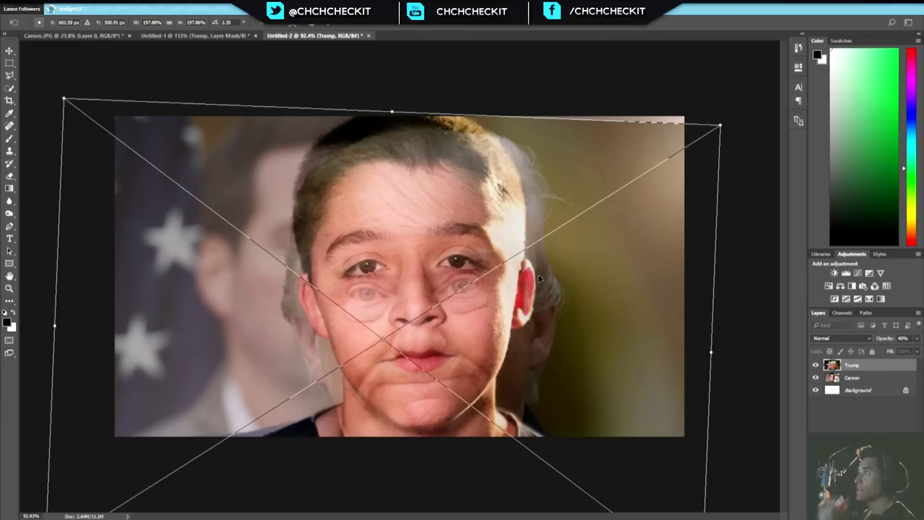
pyautogui.moveTo(745, 115); pyautogui.dragTo(743, 135)
pyautogui.moveTo(592, 276); pyautogui.dragTo(587, 260)
pyautogui.scroll(3, 556, 260)
pyautogui.scroll(-3, 606, 209)
pyautogui.moveTo(729, 119); pyautogui.dragTo(731, 121)
pyautogui.moveTo(489, 306); pyautogui.dragTo(488, 283)
# Fine-tune the face to about 190% scale, align the eyes, and apply the transform
pyautogui.scroll(2, 488, 283)
pyautogui.scroll(-2, 528, 284)
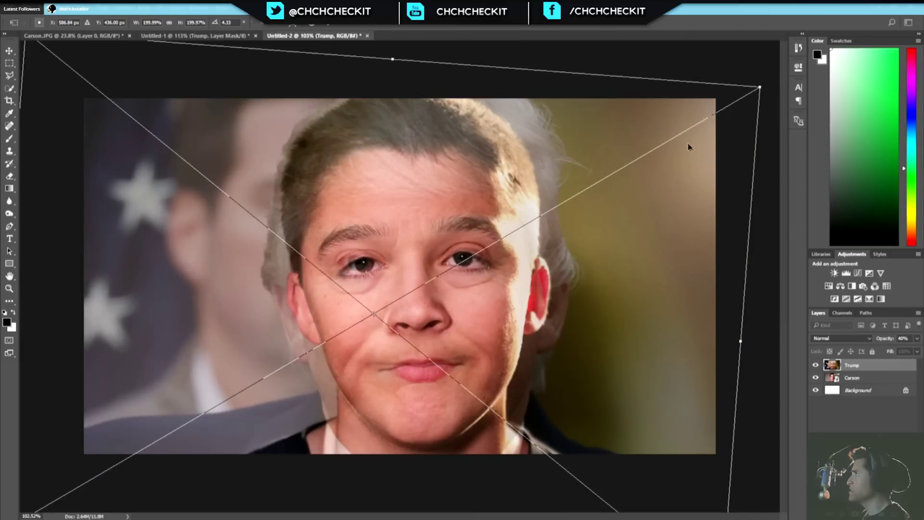
pyautogui.moveTo(727, 102); pyautogui.dragTo(739, 87)
pyautogui.scroll(6, 447, 252)
pyautogui.moveTo(488, 315); pyautogui.dragTo(493, 317)
pyautogui.scroll(-6, 427, 260)
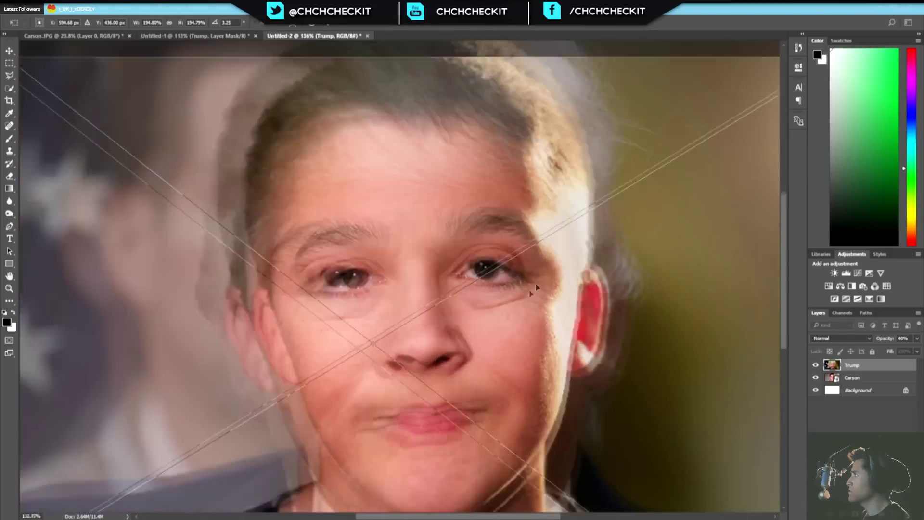
pyautogui.moveTo(689, 117); pyautogui.dragTo(680, 126)
pyautogui.scroll(3, 486, 218)
pyautogui.scroll(3, 486, 219)
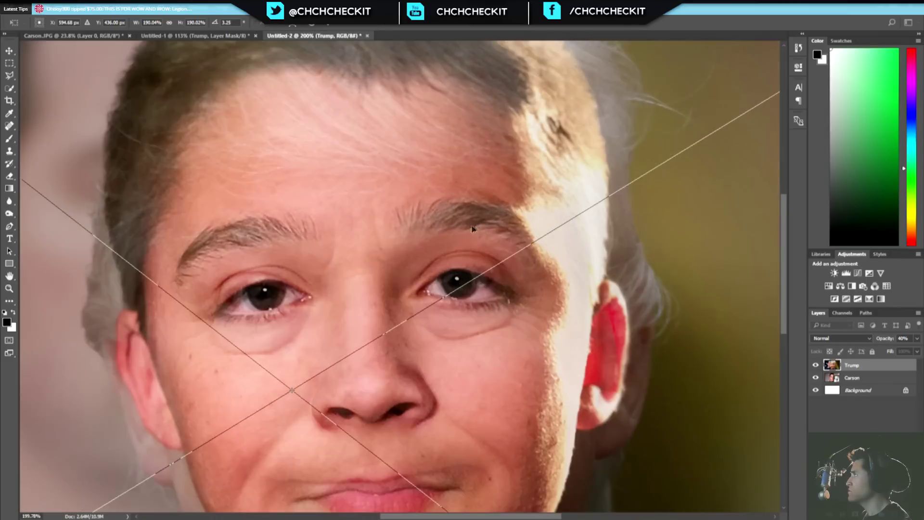
pyautogui.moveTo(425, 255); pyautogui.dragTo(431, 255)
pyautogui.scroll(-3, 590, 233)
pyautogui.scroll(-2, 591, 235)
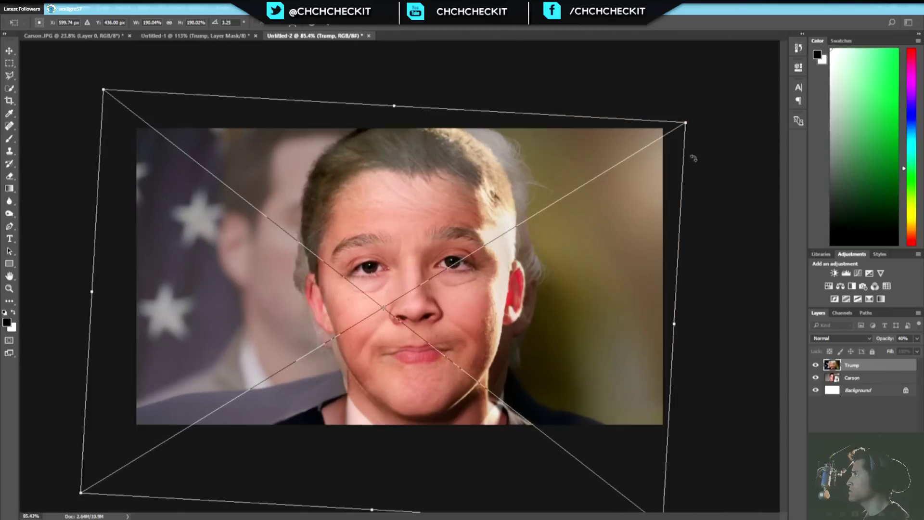
pyautogui.moveTo(884, 340); pyautogui.dragTo(900, 340)
pyautogui.scroll(6, 466, 261)
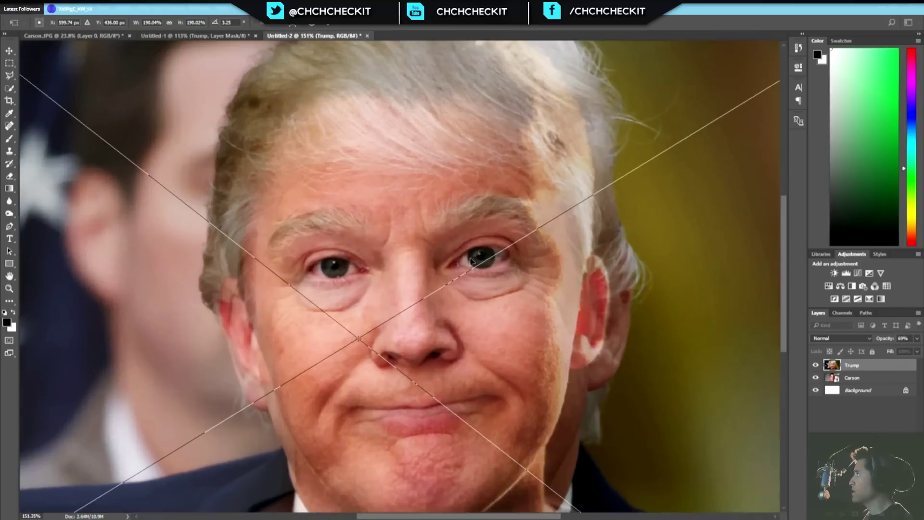
pyautogui.scroll(-2, 484, 263)
pyautogui.scroll(6, 480, 263)
pyautogui.scroll(-5, 273, 266)
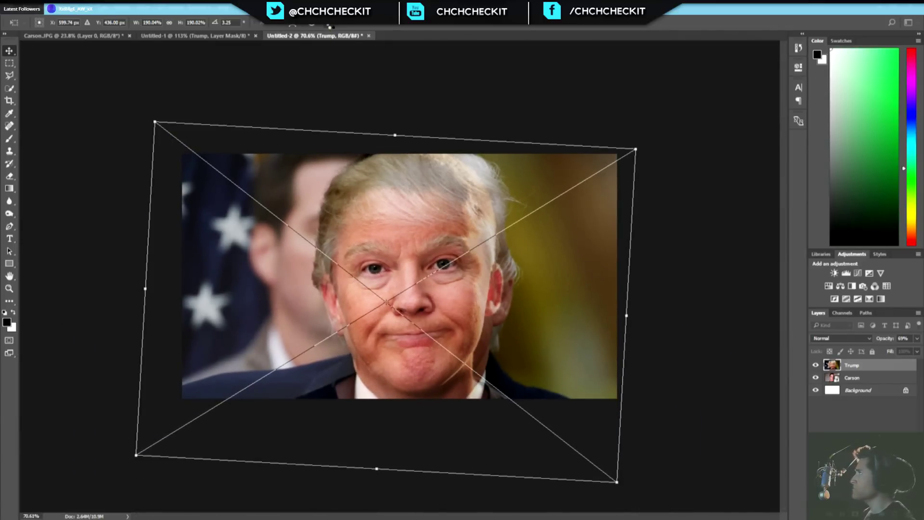
pyautogui.click(330, 25)
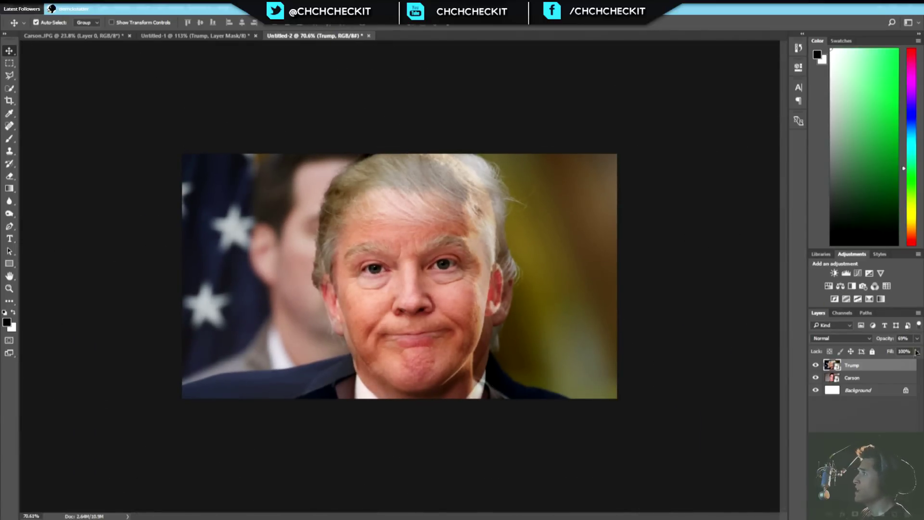
# Set the man's photo layer to 74% opacity and rasterize it
pyautogui.moveTo(884, 343)
pyautogui.mouseDown()
pyautogui.moveTo(860, 338)
pyautogui.moveTo(897, 334)
pyautogui.mouseUp()
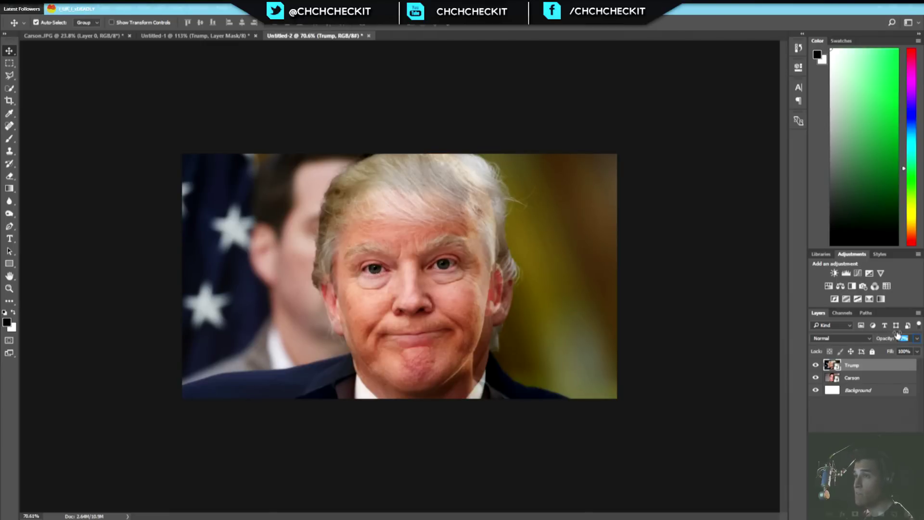
pyautogui.moveTo(896, 334); pyautogui.dragTo(896, 335)
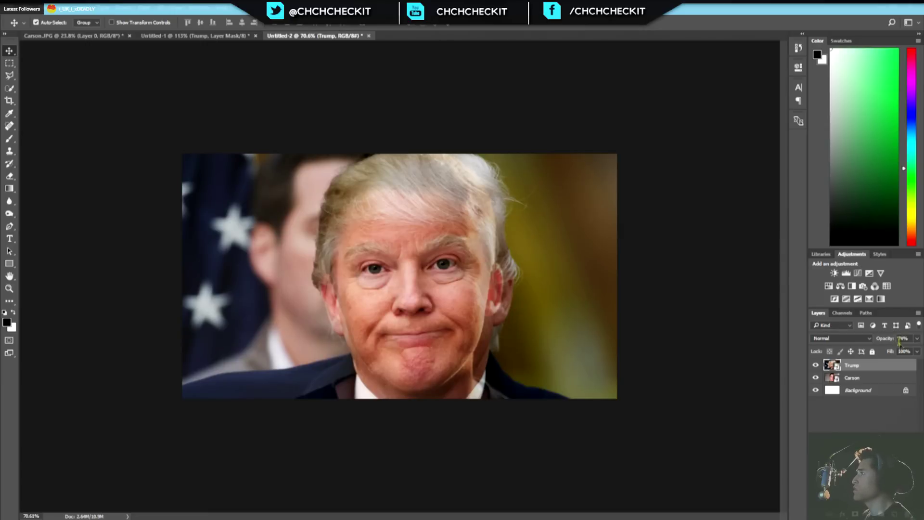
pyautogui.rightClick(837, 367)
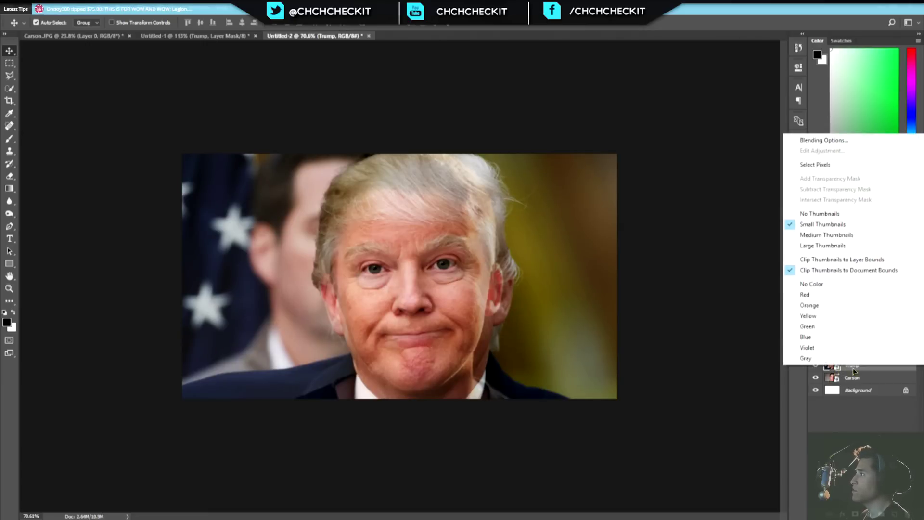
pyautogui.click(852, 371)
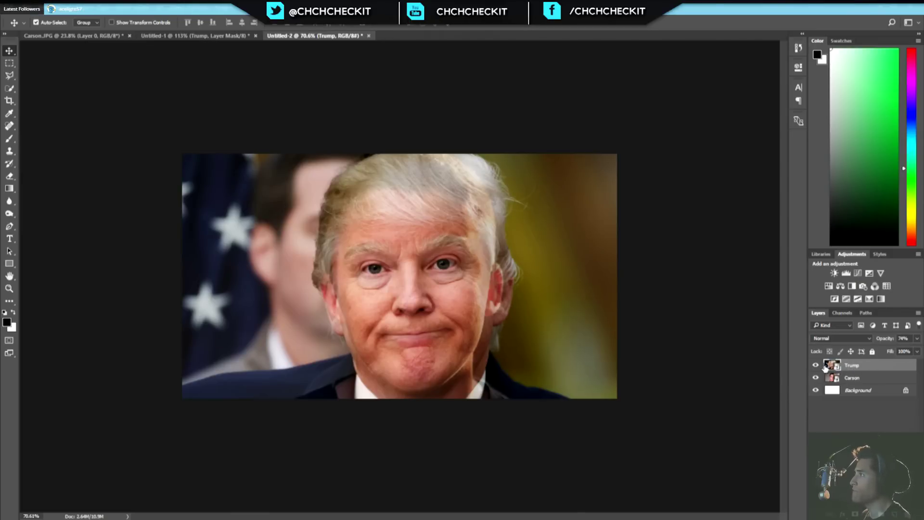
pyautogui.rightClick(857, 367)
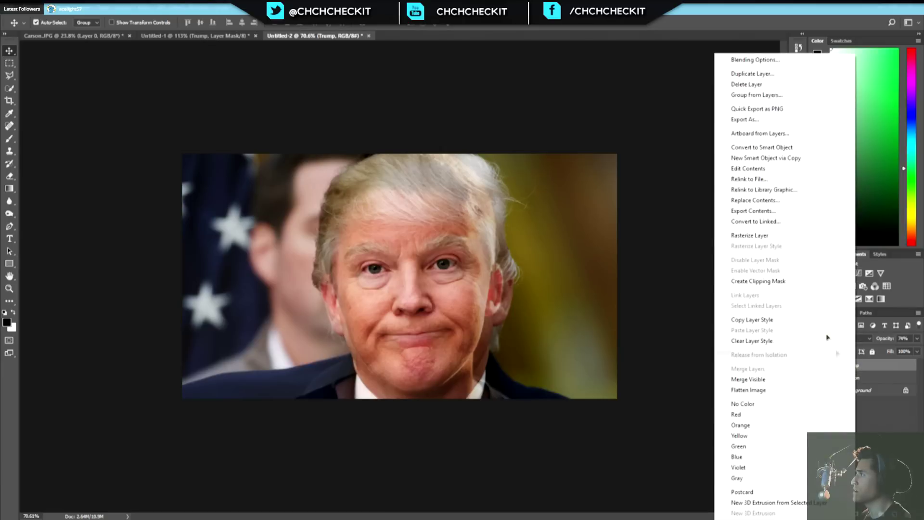
pyautogui.click(764, 237)
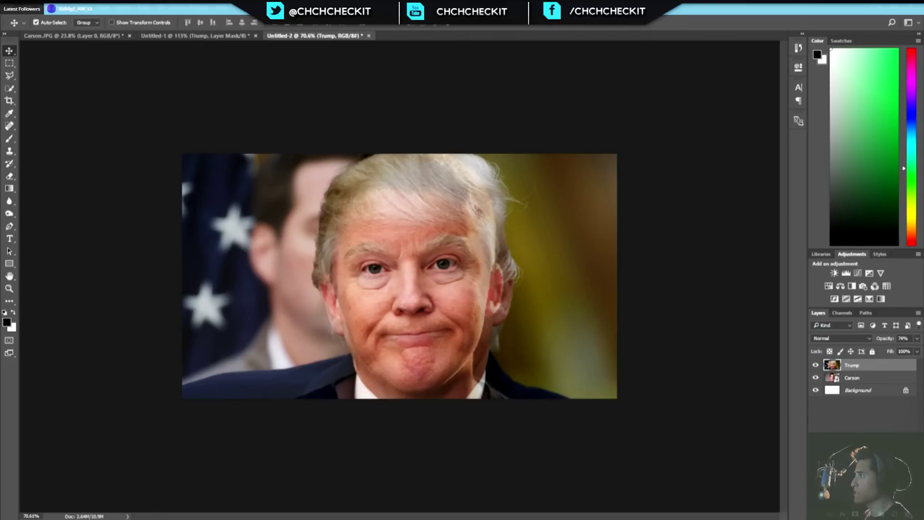
pyautogui.click(855, 514)
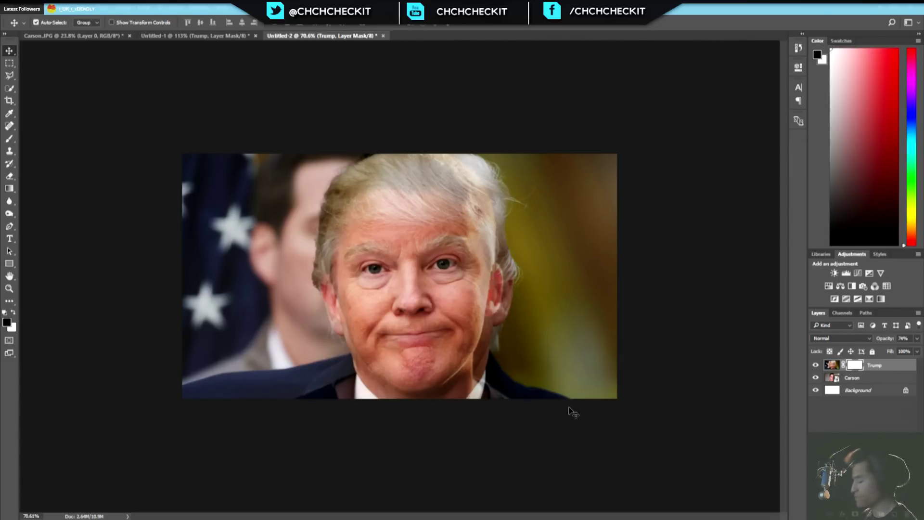
pyautogui.press('b')
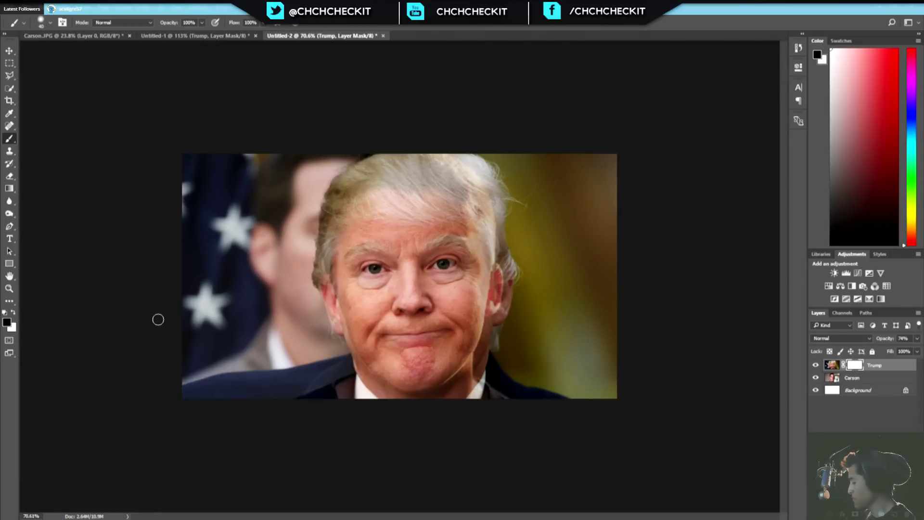
pyautogui.press('x')
pyautogui.press('x')
pyautogui.press('x')
pyautogui.press('x')
pyautogui.press('x')
pyautogui.press('x')
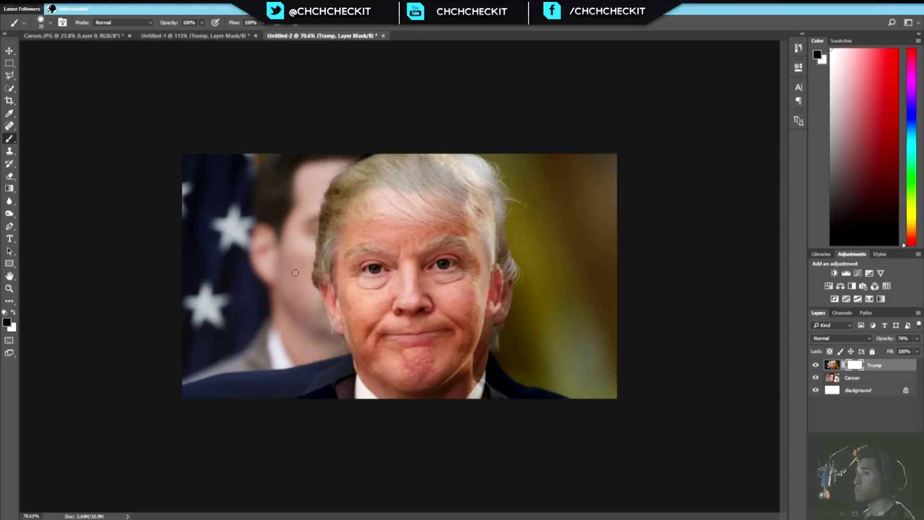
pyautogui.press(']')
pyautogui.press(']')
pyautogui.press(']')
pyautogui.press(']')
pyautogui.press(']')
pyautogui.press(']')
pyautogui.press(']')
pyautogui.press(']')
pyautogui.press(']')
pyautogui.press(']')
pyautogui.press(']')
pyautogui.press(']')
pyautogui.press(']')
pyautogui.press(']')
pyautogui.press(']')
pyautogui.press(']')
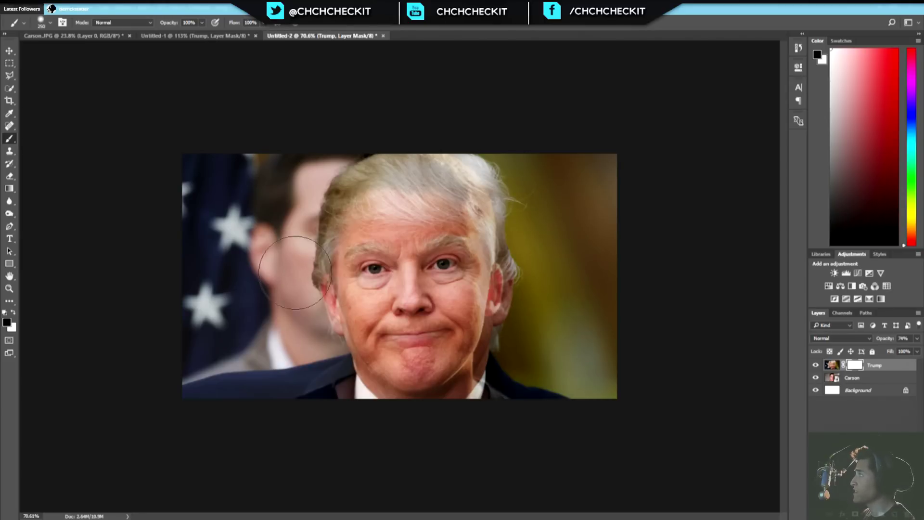
pyautogui.press('[')
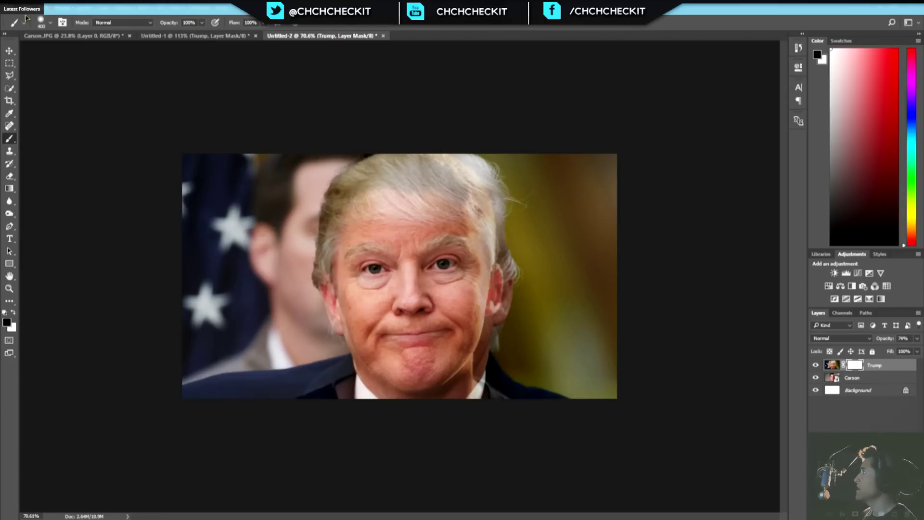
pyautogui.click(48, 23)
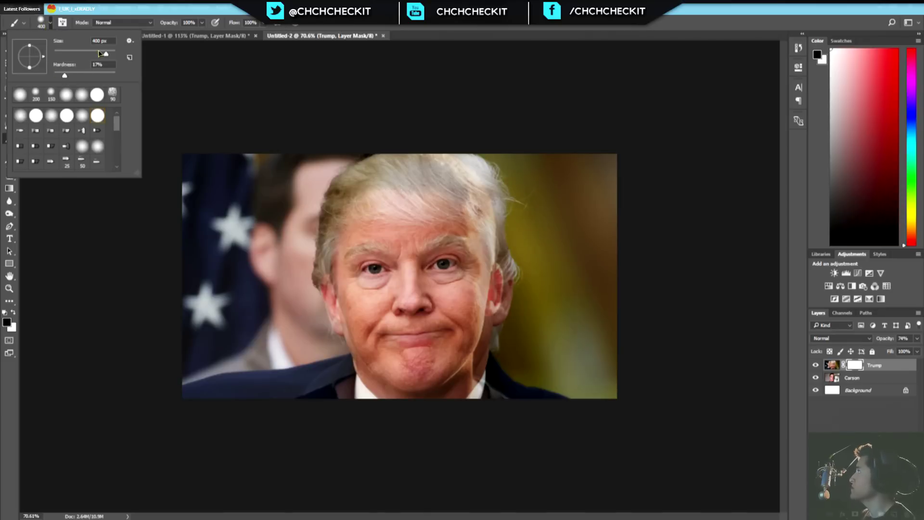
pyautogui.moveTo(105, 54); pyautogui.dragTo(56, 76)
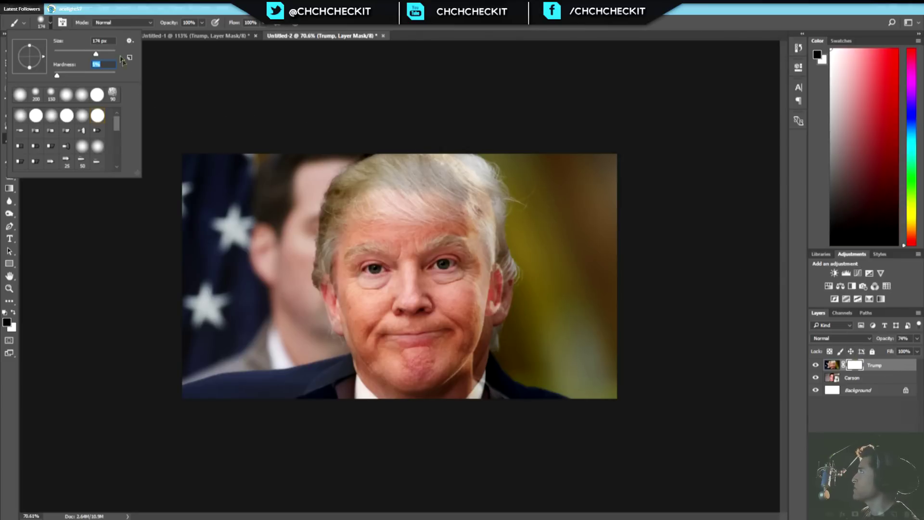
pyautogui.click(856, 369)
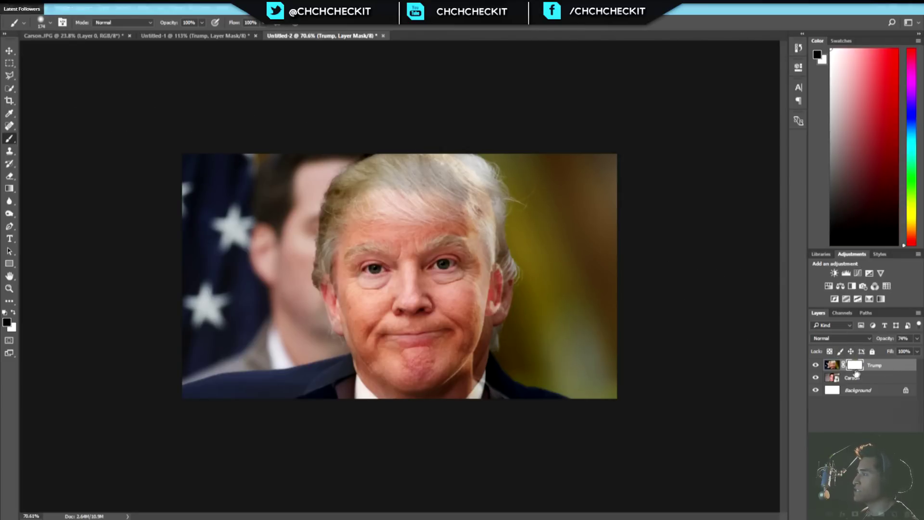
pyautogui.click(831, 369)
pyautogui.click(853, 369)
pyautogui.click(833, 367)
pyautogui.click(855, 366)
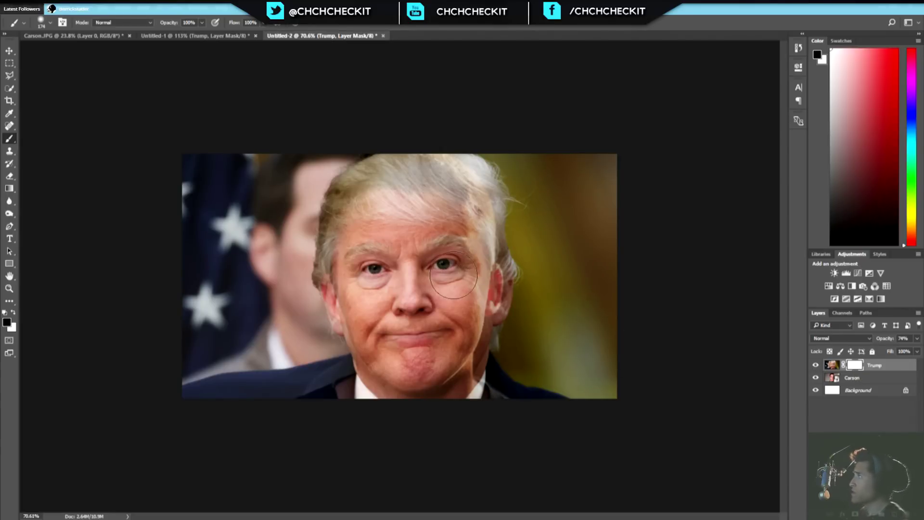
# Paint the mask to hide Trump's right half, revealing the boy's hair, ear, nose, mouth and chin
pyautogui.moveTo(460, 166); pyautogui.dragTo(457, 389)
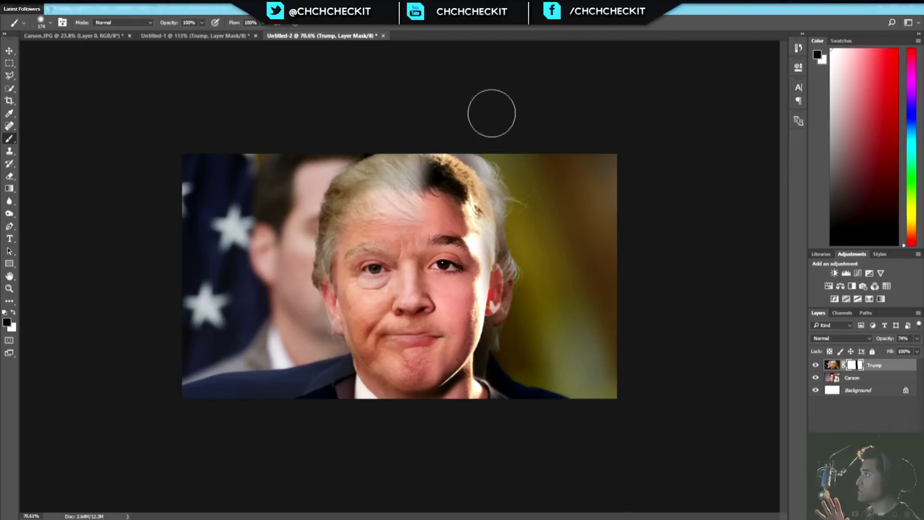
pyautogui.moveTo(486, 154)
pyautogui.mouseDown()
pyautogui.moveTo(503, 203)
pyautogui.moveTo(506, 406)
pyautogui.moveTo(537, 285)
pyautogui.moveTo(588, 347)
pyautogui.mouseUp()
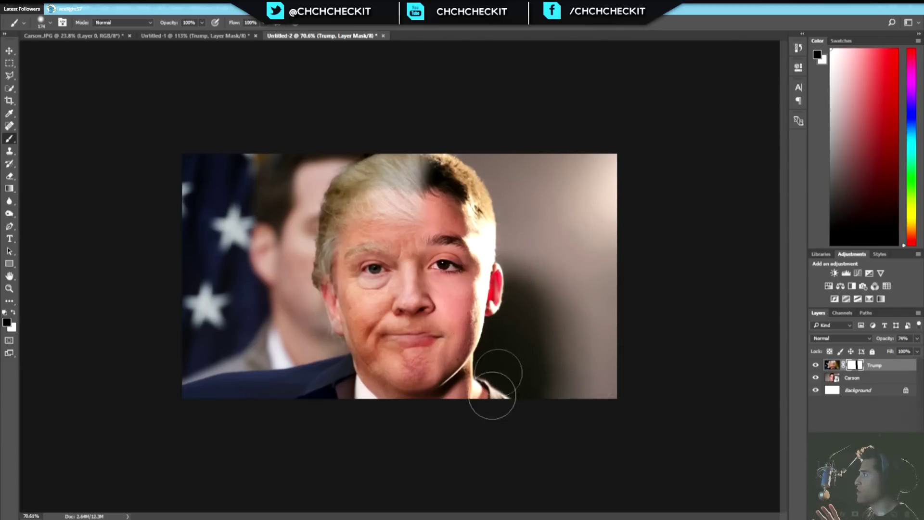
pyautogui.moveTo(442, 404)
pyautogui.mouseDown()
pyautogui.moveTo(419, 313)
pyautogui.moveTo(439, 140)
pyautogui.moveTo(425, 124)
pyautogui.mouseUp()
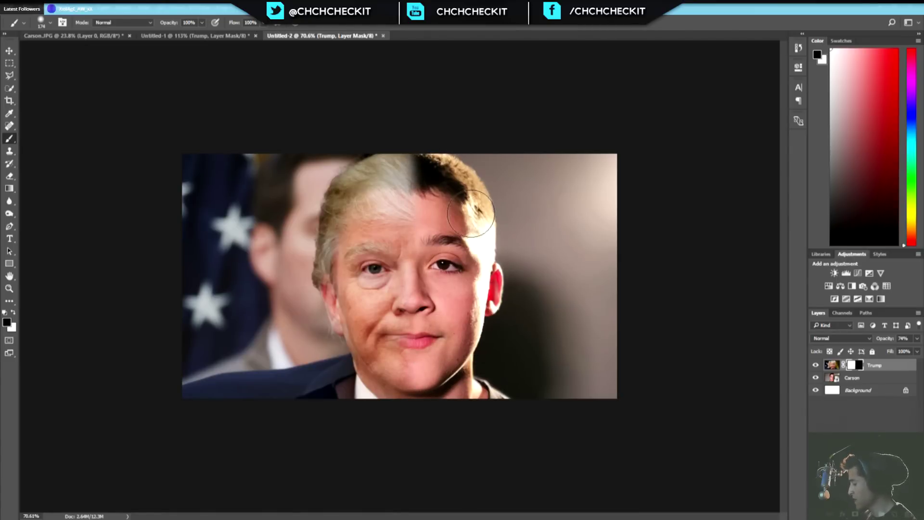
pyautogui.press('x')
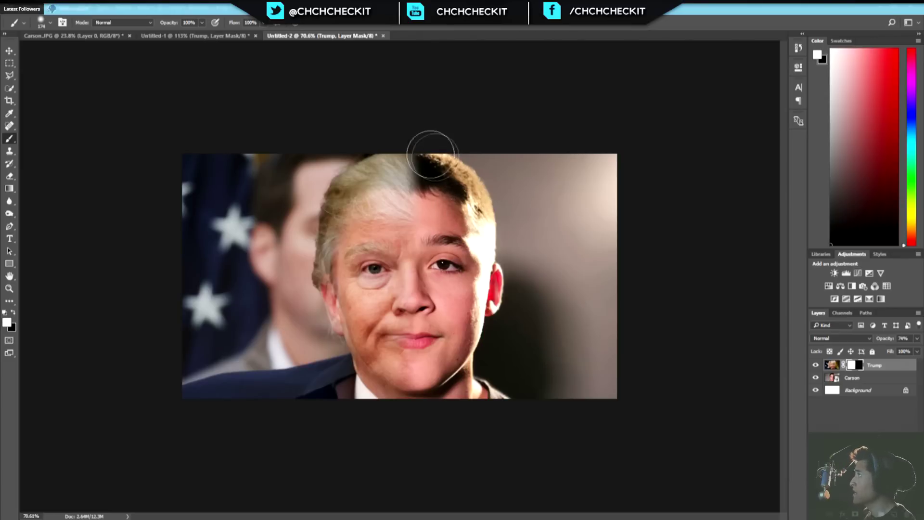
pyautogui.moveTo(398, 132)
pyautogui.mouseDown()
pyautogui.moveTo(408, 182)
pyautogui.moveTo(394, 227)
pyautogui.moveTo(396, 402)
pyautogui.mouseUp()
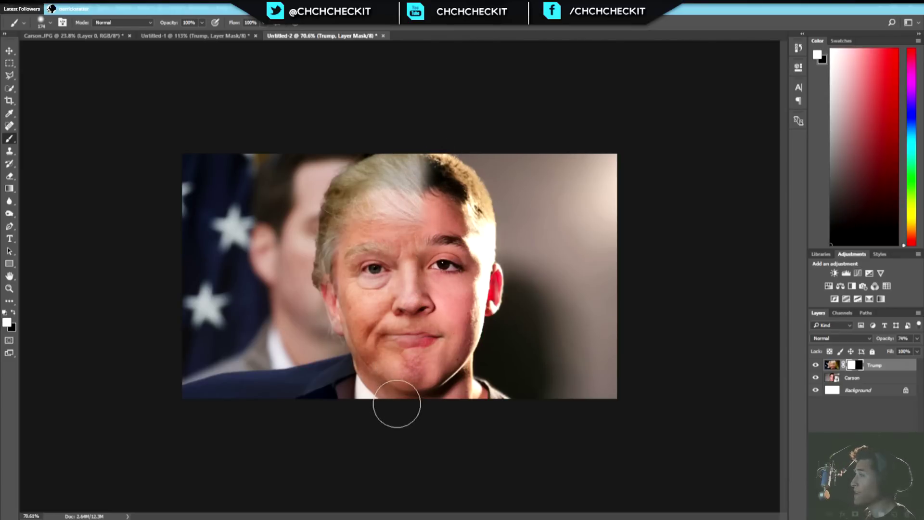
pyautogui.press('x')
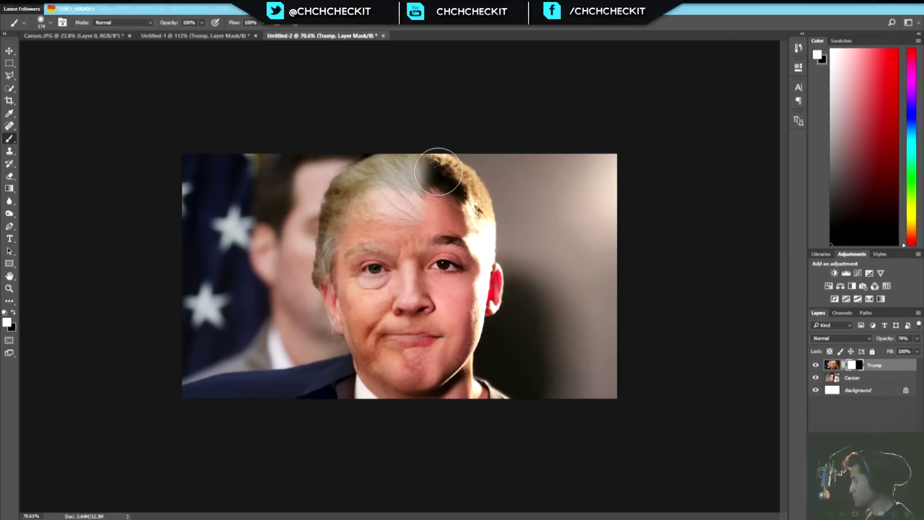
pyautogui.moveTo(448, 128); pyautogui.dragTo(443, 201)
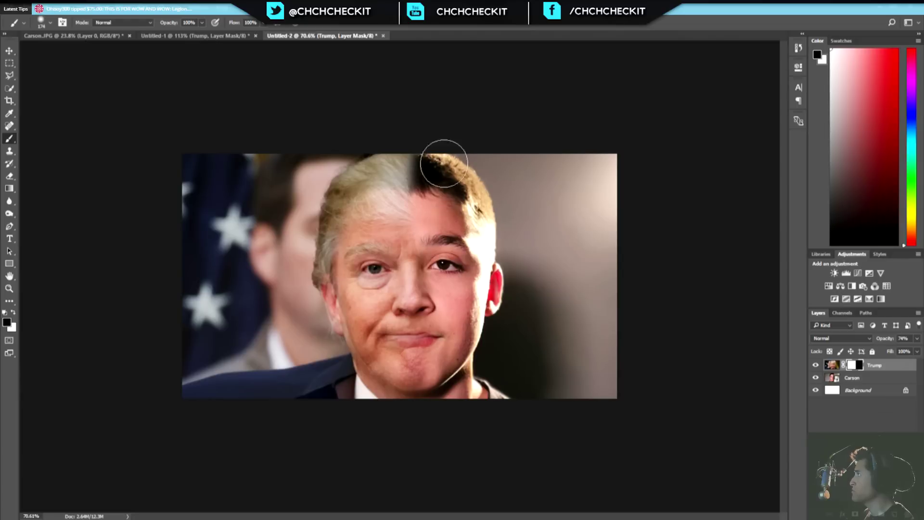
pyautogui.moveTo(443, 230); pyautogui.dragTo(437, 381)
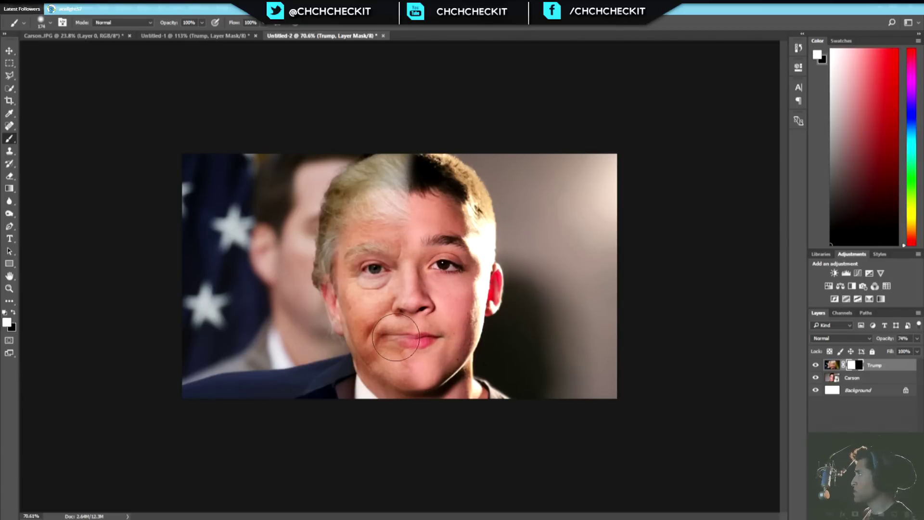
# Check the whole image, then raise the Trump layer's opacity
pyautogui.hotkey('ctrl', '+')
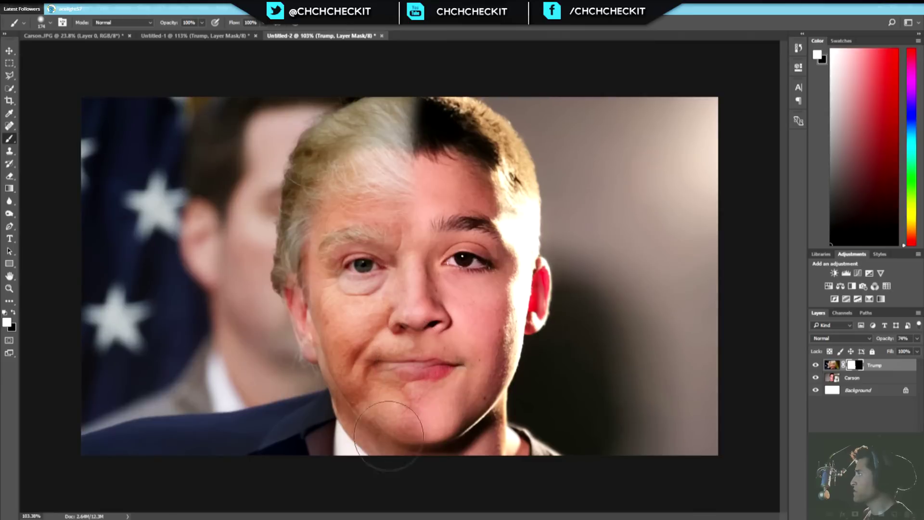
pyautogui.hotkey('ctrl', '-')
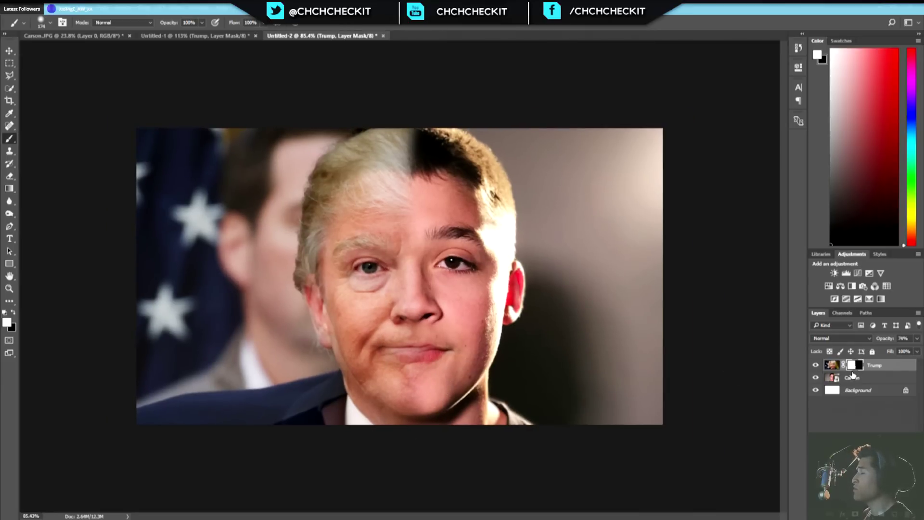
pyautogui.press('v')
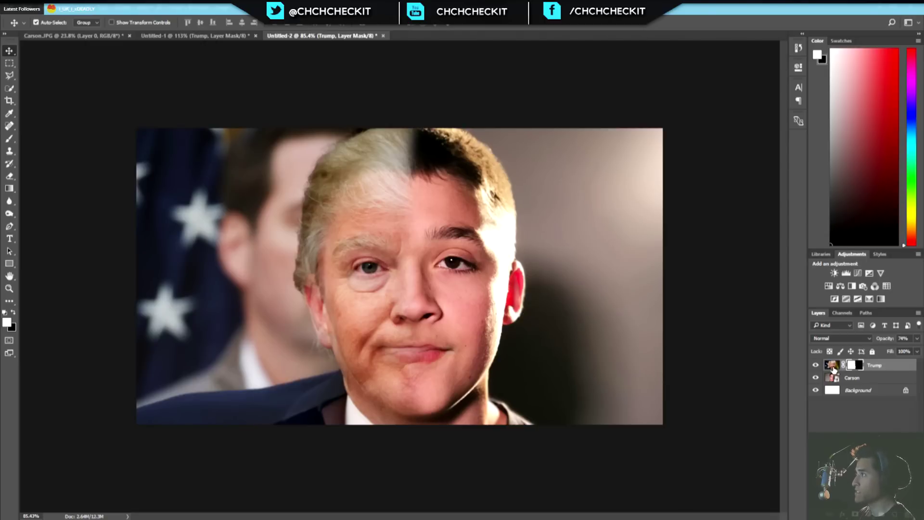
pyautogui.click(835, 368)
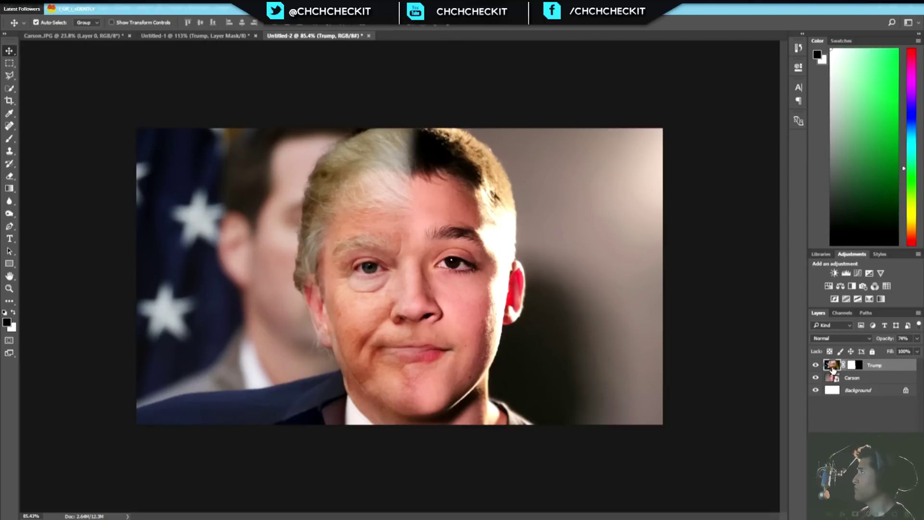
pyautogui.moveTo(886, 339)
pyautogui.mouseDown()
pyautogui.moveTo(923, 345)
pyautogui.moveTo(899, 338)
pyautogui.mouseUp()
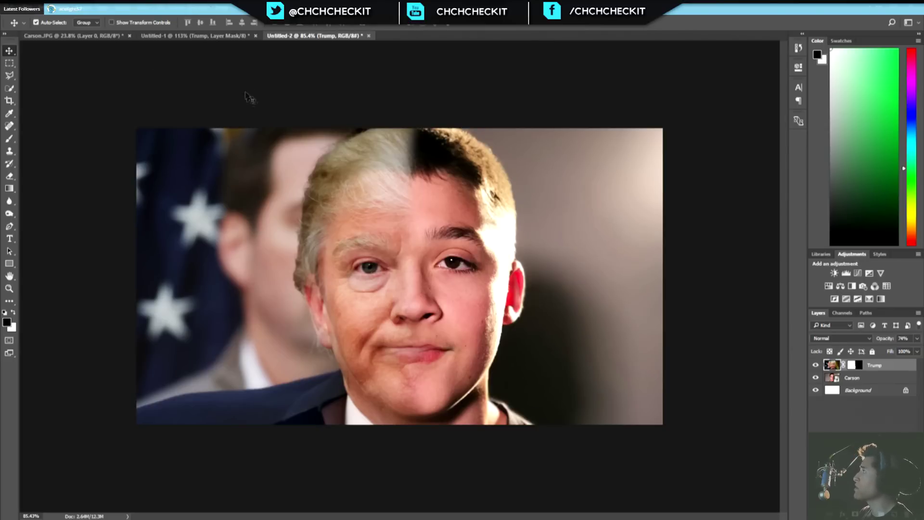
pyautogui.click(146, 5)
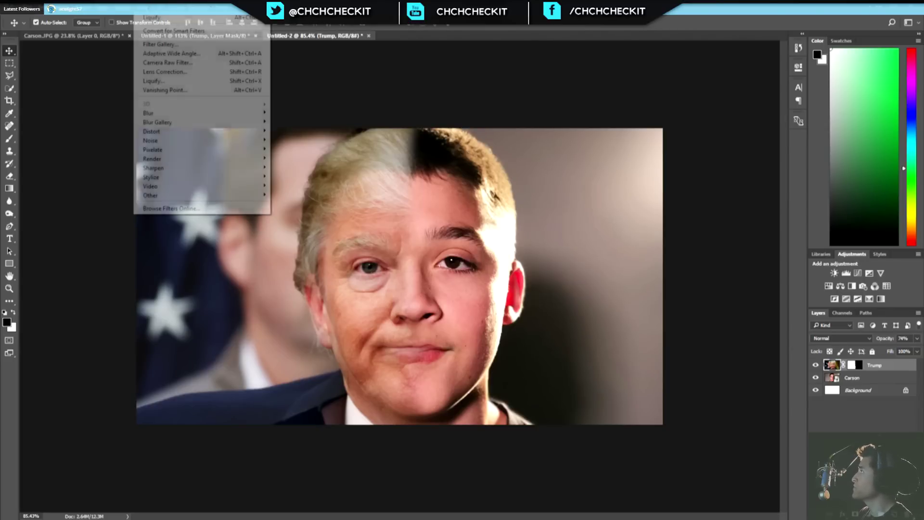
pyautogui.click(170, 85)
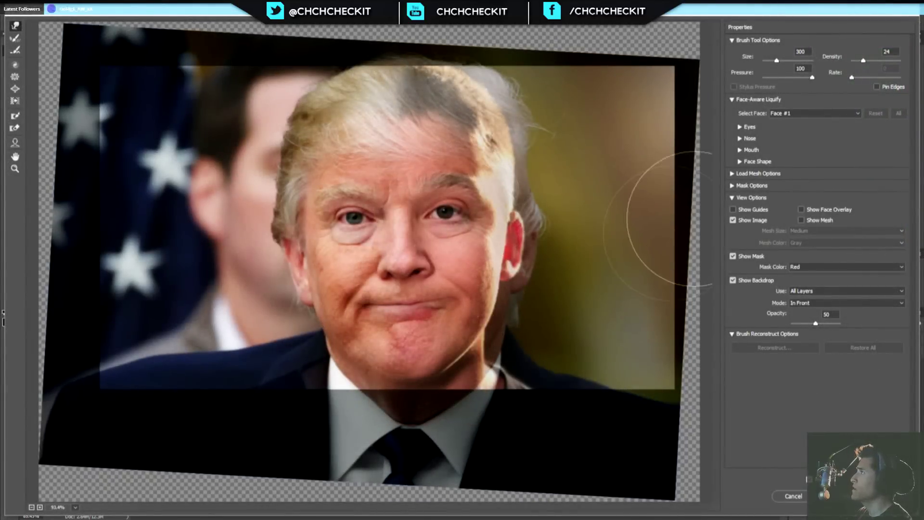
pyautogui.click(733, 220)
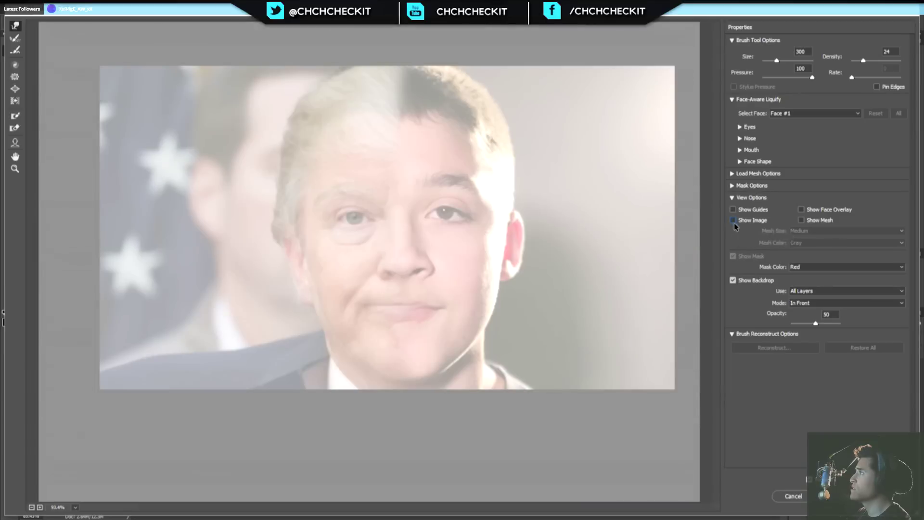
pyautogui.click(733, 220)
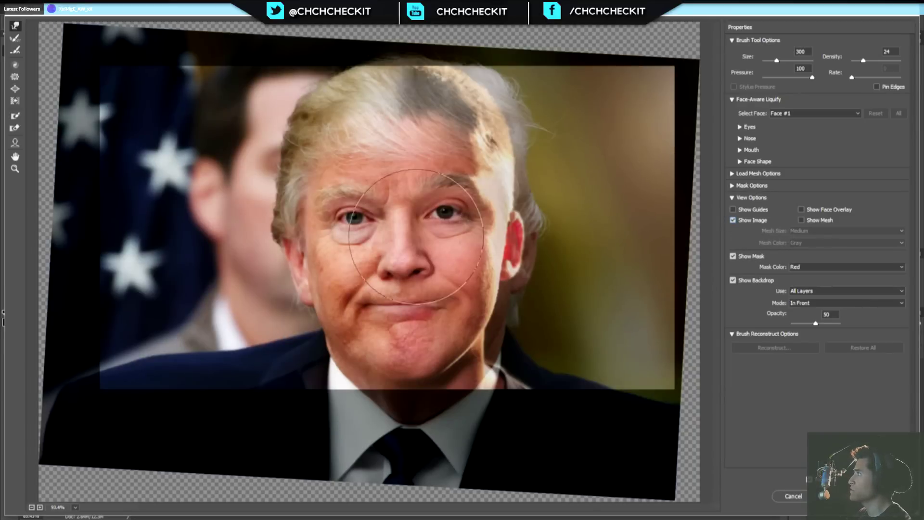
pyautogui.scroll(4, 462, 244)
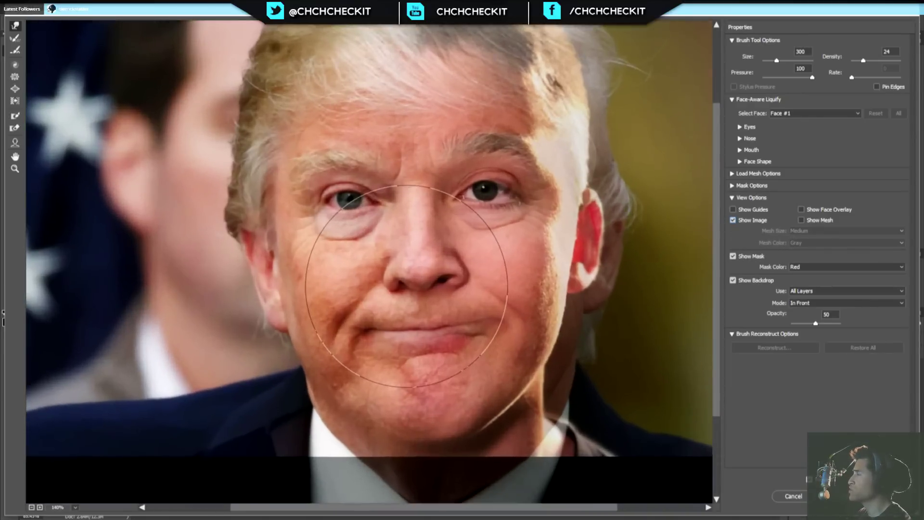
pyautogui.scroll(1, 436, 303)
pyautogui.scroll(-2, 452, 334)
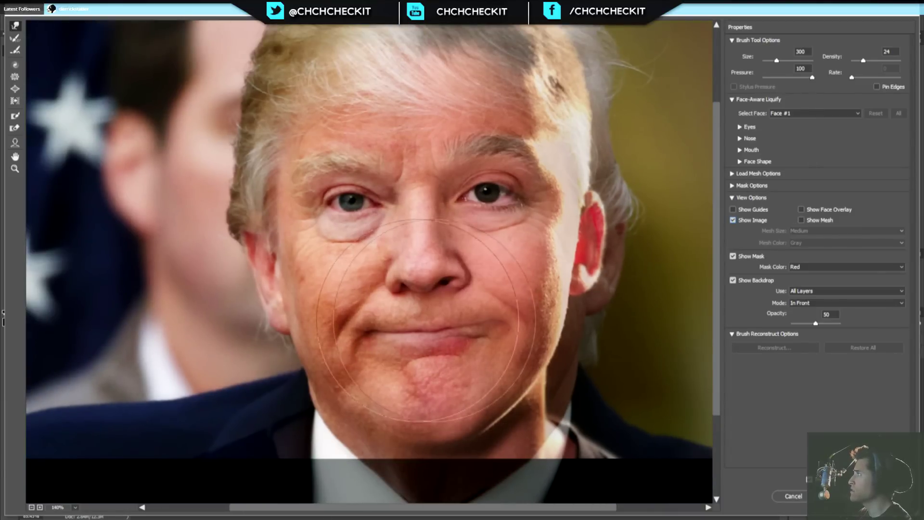
pyautogui.moveTo(424, 295); pyautogui.dragTo(434, 310)
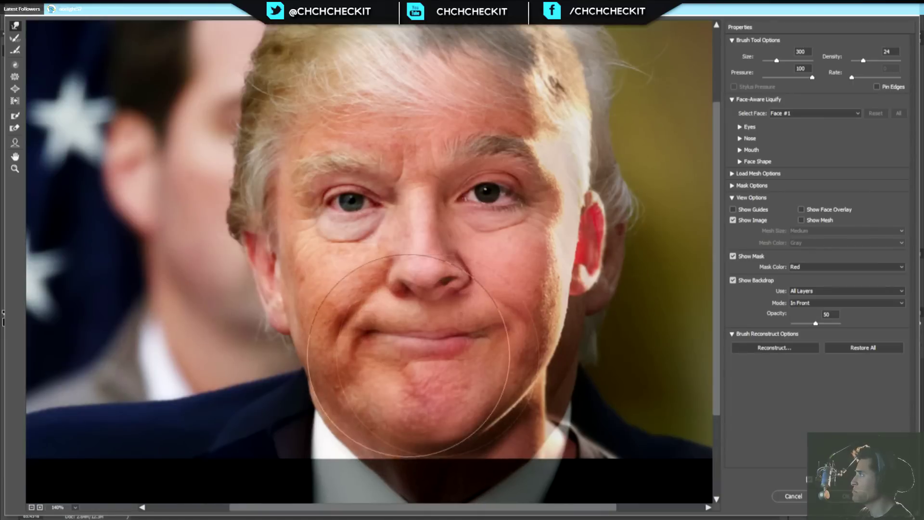
pyautogui.moveTo(427, 329)
pyautogui.mouseDown()
pyautogui.moveTo(443, 290)
pyautogui.moveTo(435, 333)
pyautogui.mouseUp()
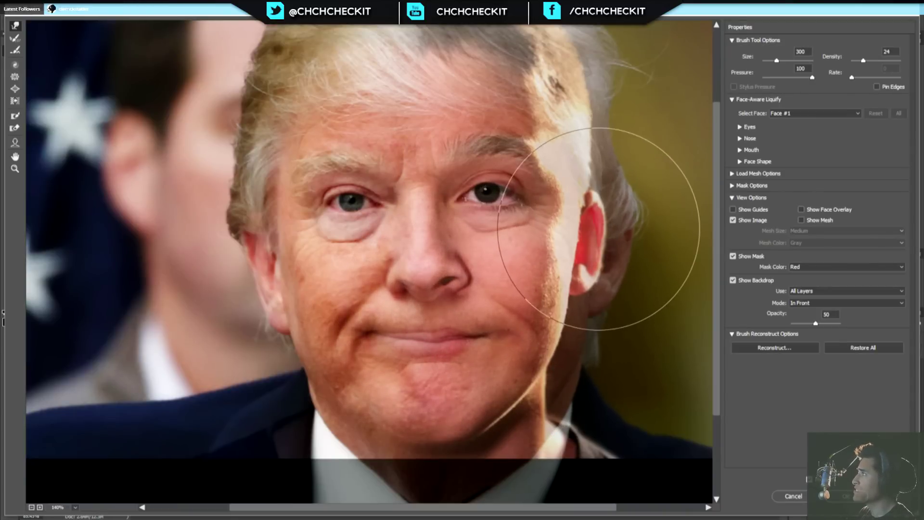
pyautogui.moveTo(570, 221)
pyautogui.mouseDown()
pyautogui.moveTo(765, 212)
pyautogui.moveTo(547, 207)
pyautogui.moveTo(423, 268)
pyautogui.mouseUp()
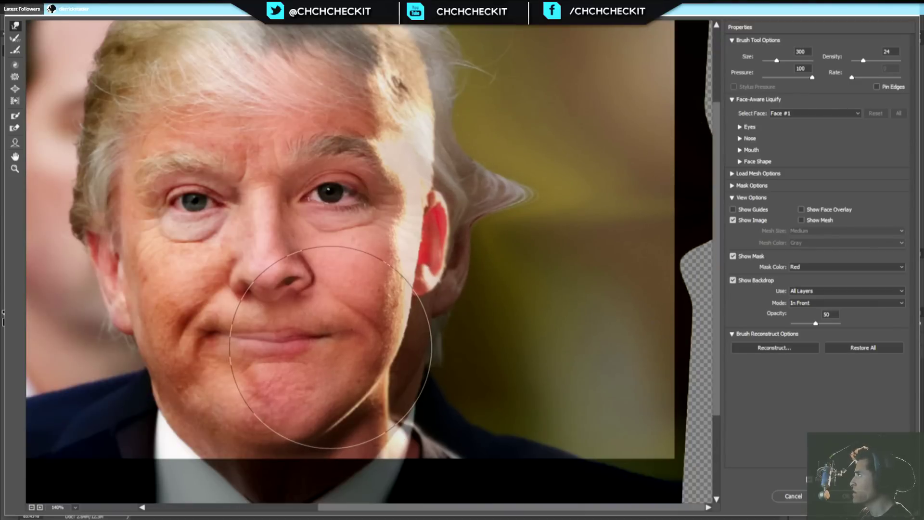
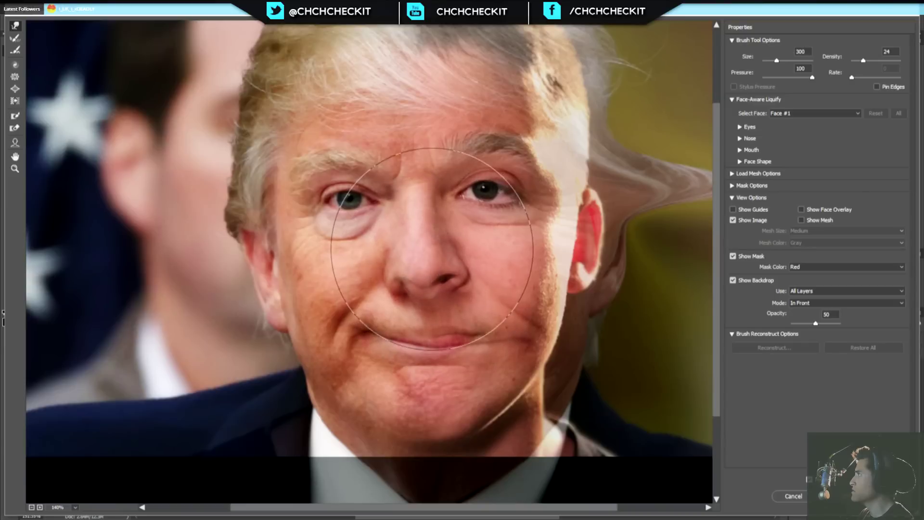
# Forward-warp the pasted face near its centre, push the shadow beside the nose up, and apply Liquify
pyautogui.moveTo(439, 259); pyautogui.dragTo(423, 267)
pyautogui.moveTo(384, 290); pyautogui.dragTo(510, 264)
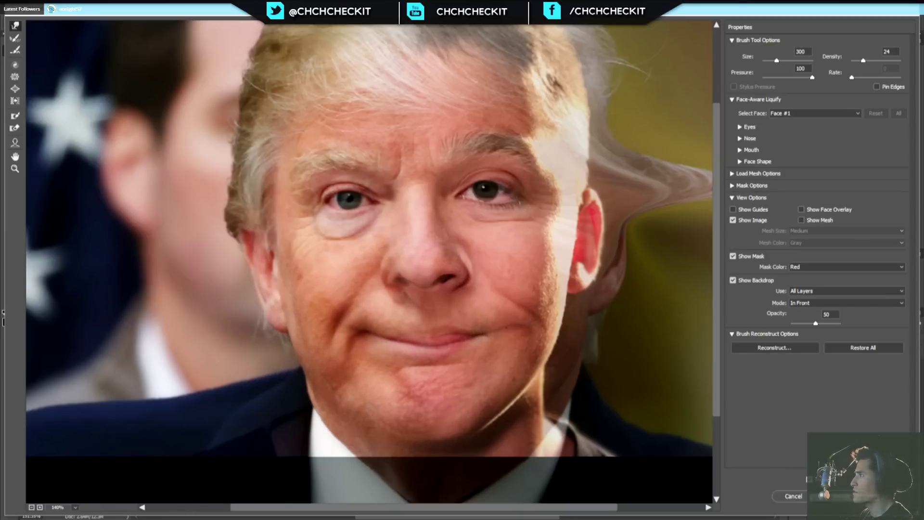
pyautogui.click(846, 496)
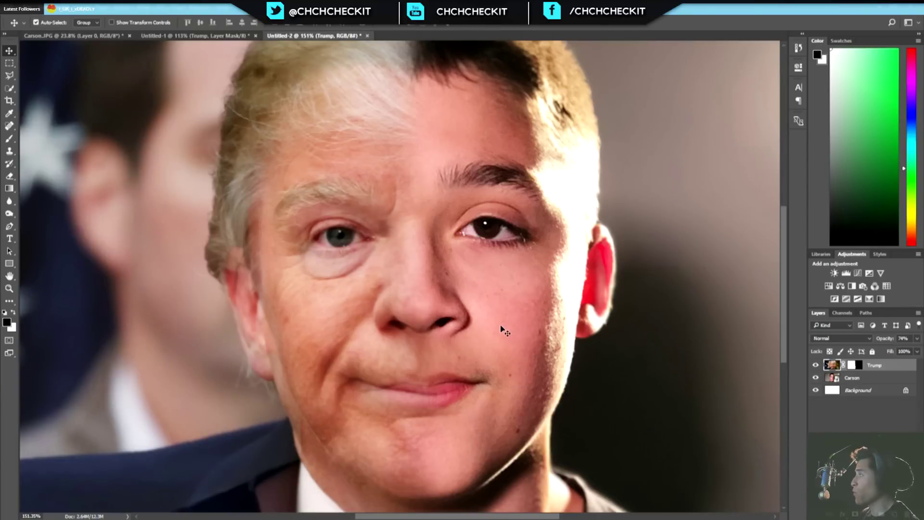
# Paint black on the face layer's mask with a smaller brush to reveal the boy's nostril
pyautogui.press('x')
pyautogui.click(852, 365)
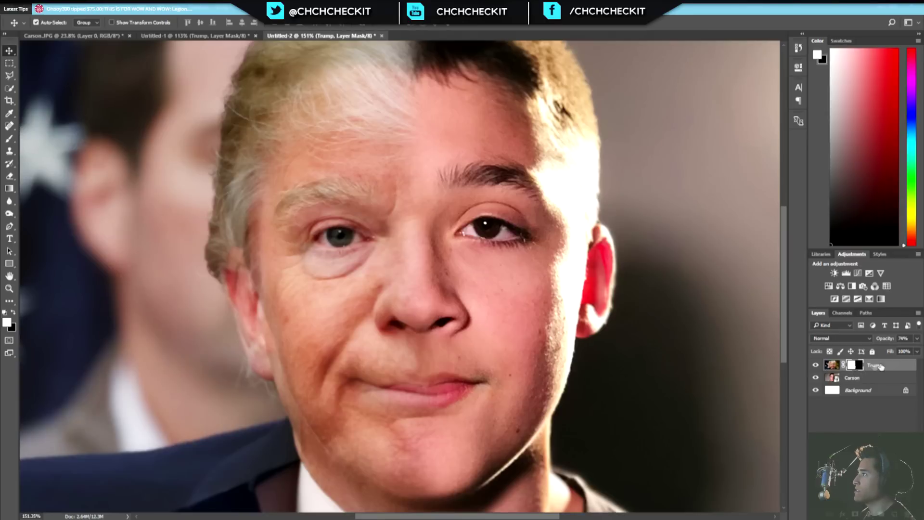
pyautogui.press('b')
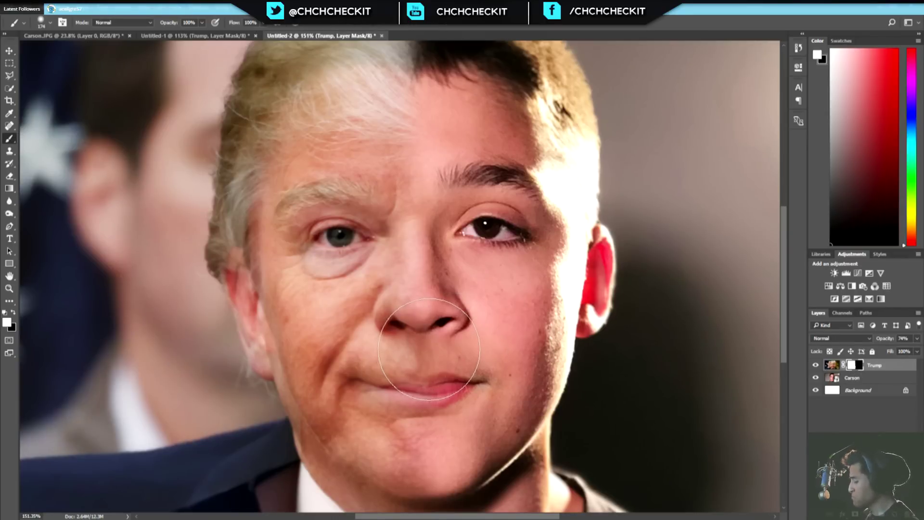
pyautogui.scroll(7, 387, 307)
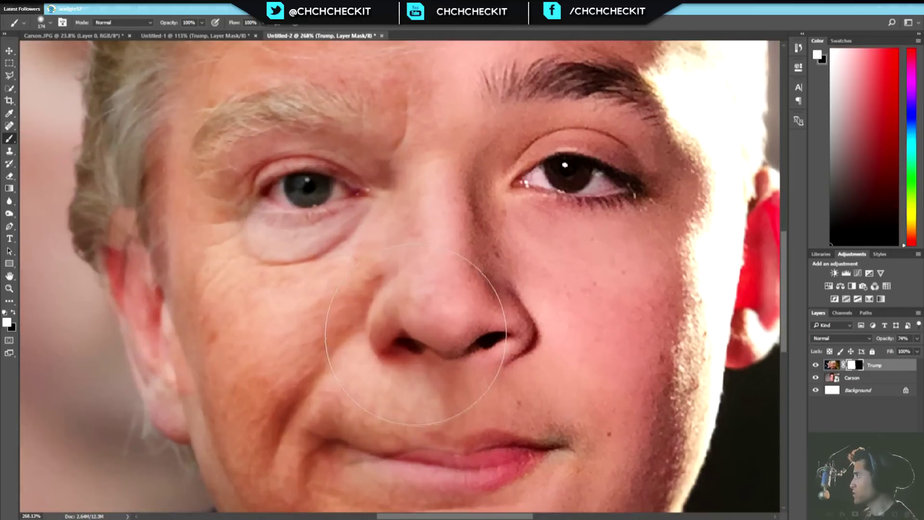
pyautogui.press('[')
pyautogui.press('[')
pyautogui.press('[')
pyautogui.press('[')
pyautogui.press('[')
pyautogui.press('[')
pyautogui.press('[')
pyautogui.press('[')
pyautogui.press('[')
pyautogui.press('[')
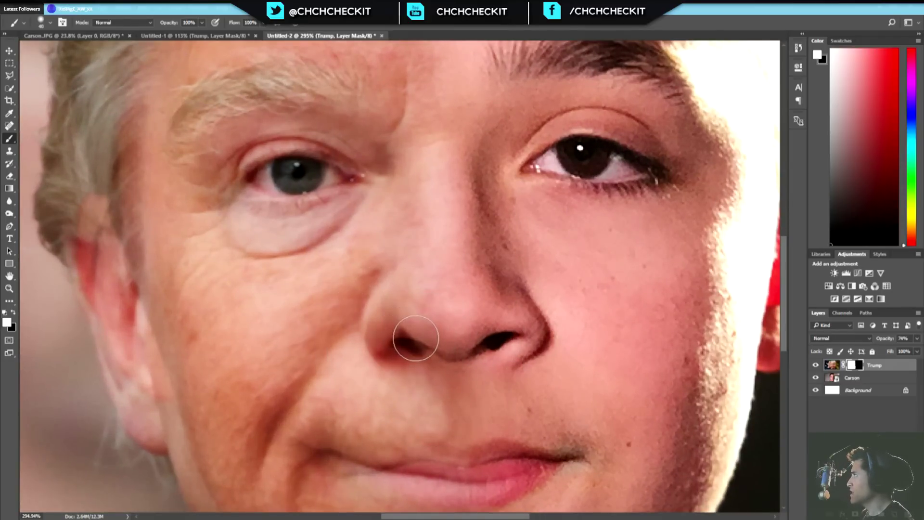
pyautogui.press('x')
pyautogui.moveTo(416, 338); pyautogui.dragTo(423, 337)
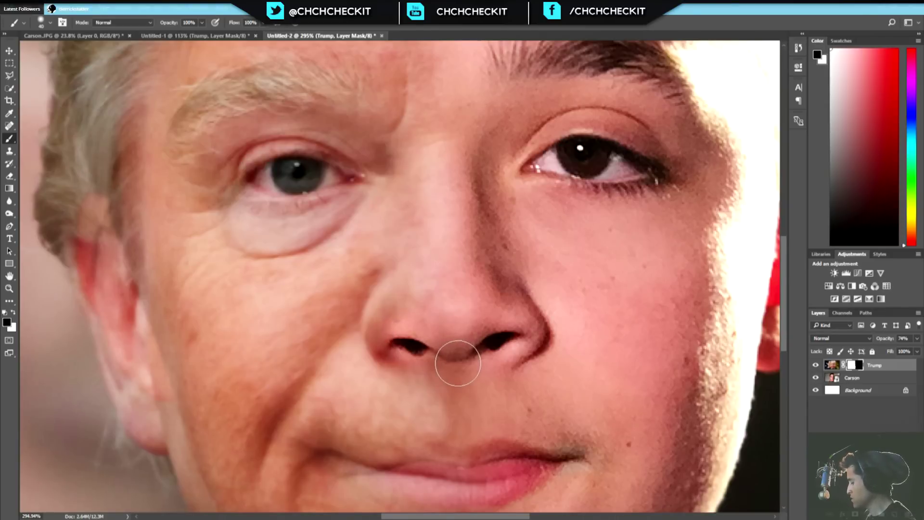
pyautogui.hotkey('ctrl', 'z')
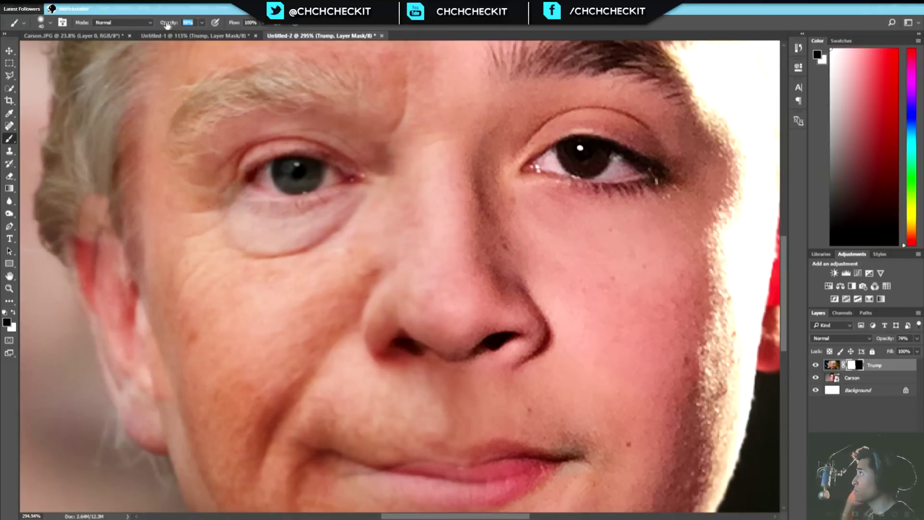
pyautogui.moveTo(396, 335); pyautogui.dragTo(457, 370)
# Zoom out to the whole image and raise the face layer's opacity to 100%
pyautogui.scroll(-3, 457, 371)
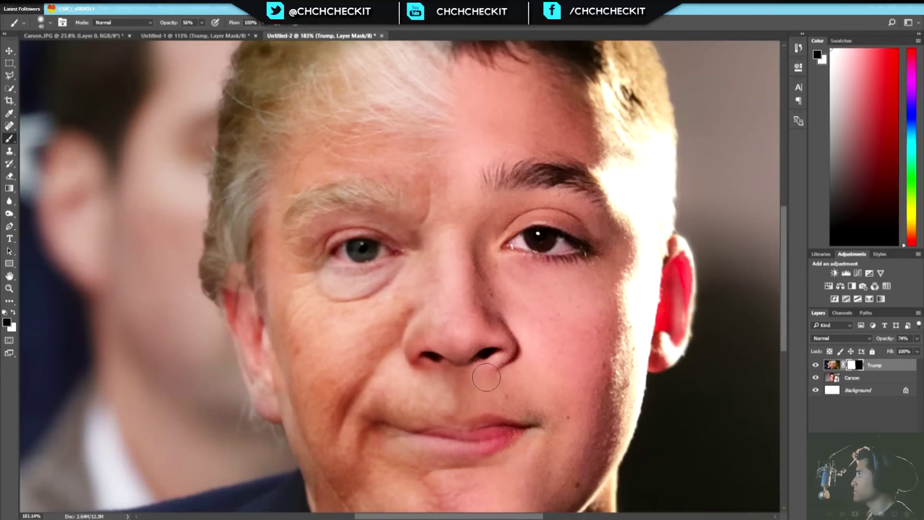
pyautogui.scroll(-2, 487, 378)
pyautogui.scroll(3, 426, 333)
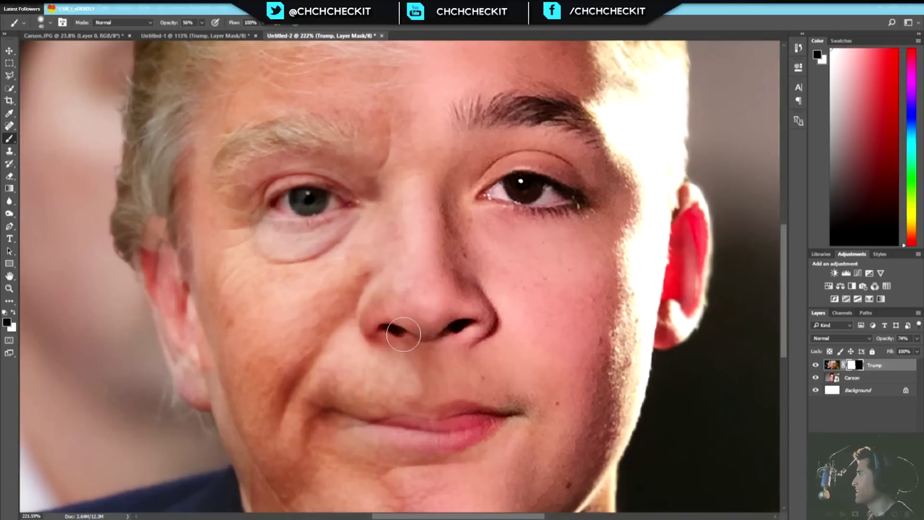
pyautogui.scroll(-1, 445, 364)
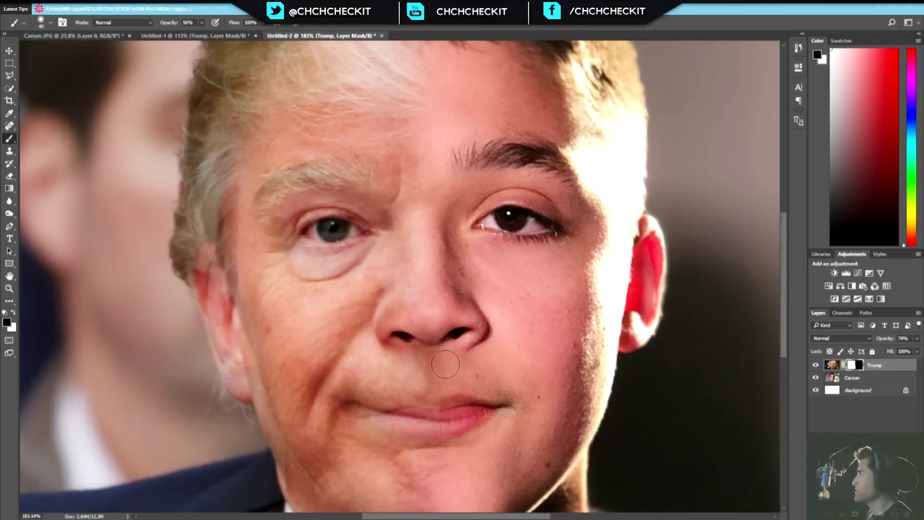
pyautogui.press('z')
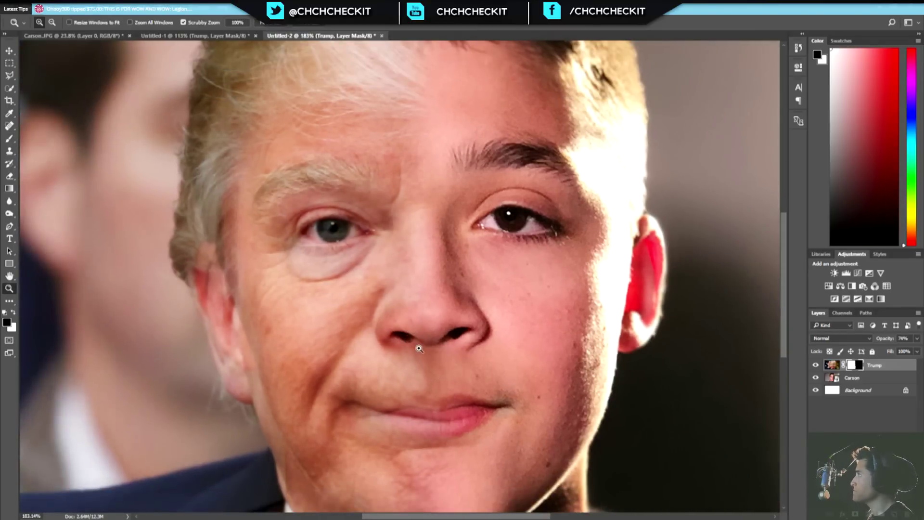
pyautogui.moveTo(419, 348); pyautogui.dragTo(181, 209)
pyautogui.click(9, 51)
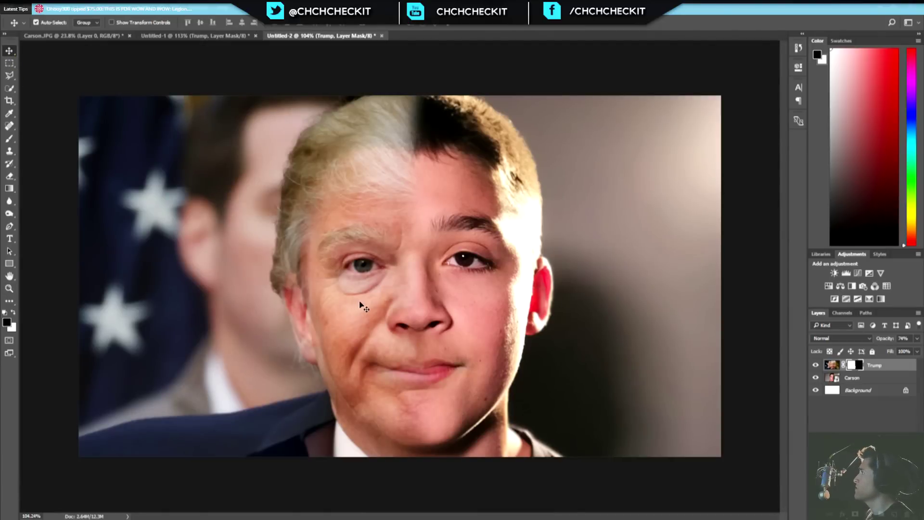
pyautogui.scroll(5, 417, 304)
pyautogui.scroll(-6, 440, 330)
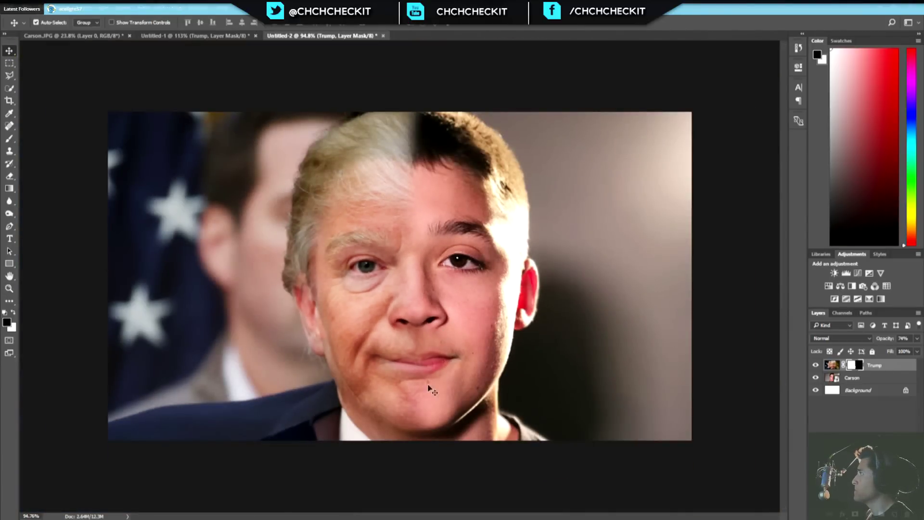
pyautogui.scroll(5, 428, 388)
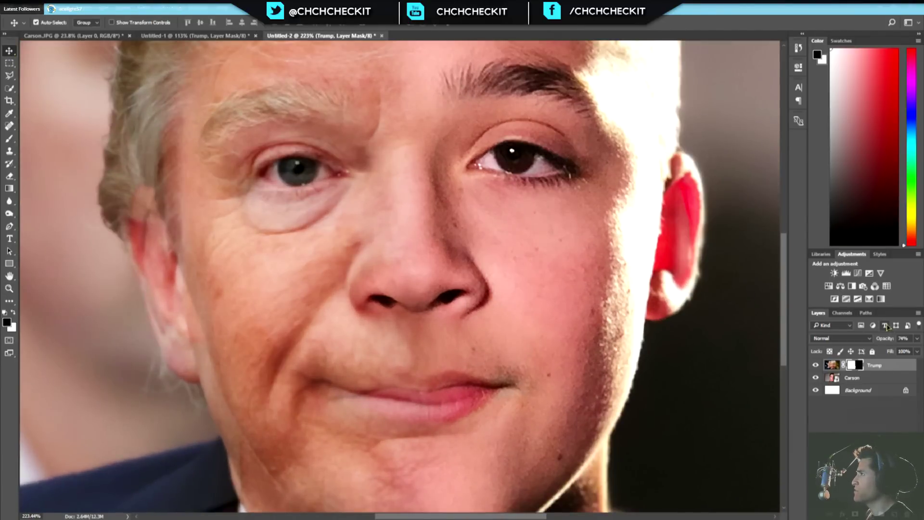
pyautogui.moveTo(887, 341); pyautogui.dragTo(904, 341)
# Mask-paint to reveal the boy's upper and lower lips, then retarget the face layer's pixels
pyautogui.moveTo(433, 412); pyautogui.dragTo(443, 319)
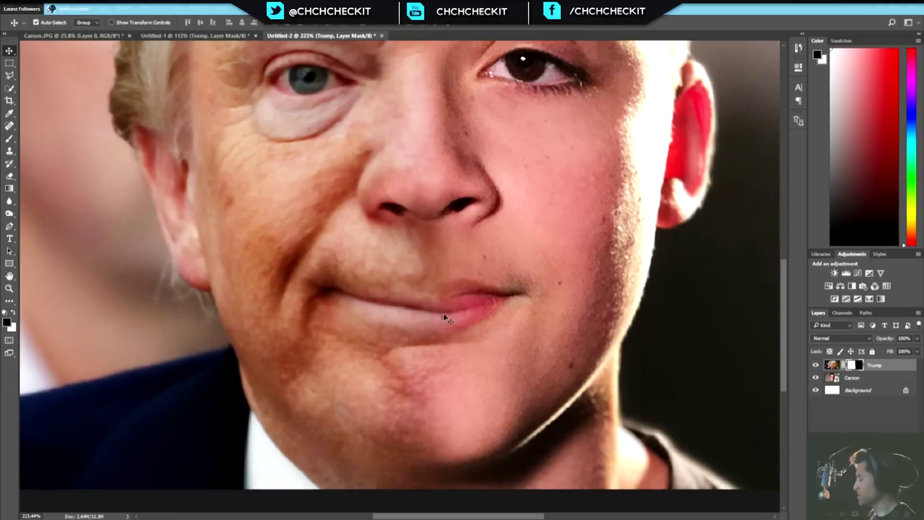
pyautogui.press('b')
pyautogui.moveTo(429, 308)
pyautogui.mouseDown()
pyautogui.moveTo(485, 309)
pyautogui.moveTo(440, 308)
pyautogui.moveTo(477, 309)
pyautogui.moveTo(486, 319)
pyautogui.moveTo(421, 317)
pyautogui.mouseUp()
pyautogui.moveTo(473, 298)
pyautogui.mouseDown()
pyautogui.moveTo(449, 293)
pyautogui.moveTo(442, 302)
pyautogui.moveTo(449, 331)
pyautogui.moveTo(469, 313)
pyautogui.mouseUp()
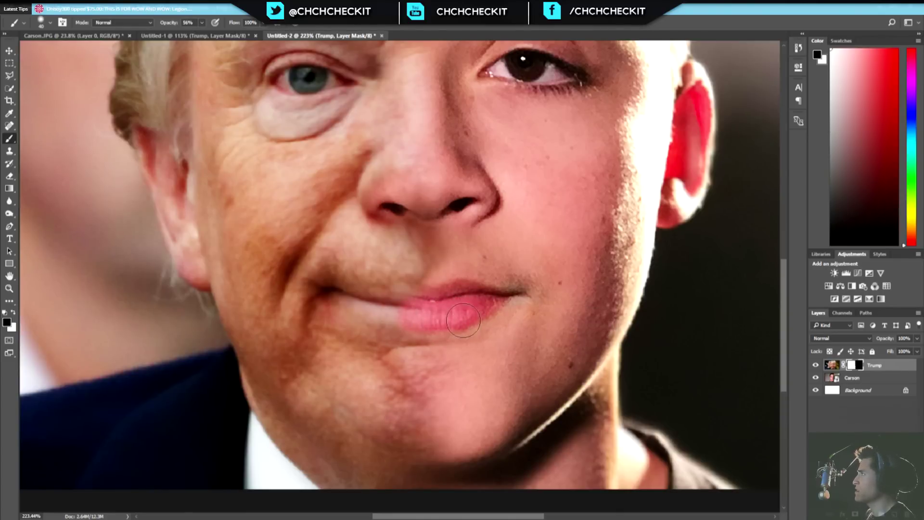
pyautogui.scroll(-2, 541, 313)
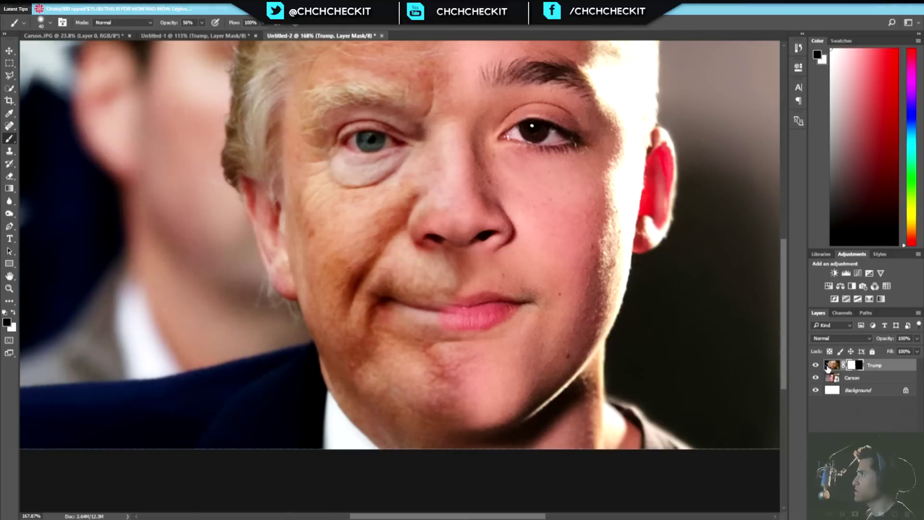
pyautogui.click(828, 367)
pyautogui.click(143, 10)
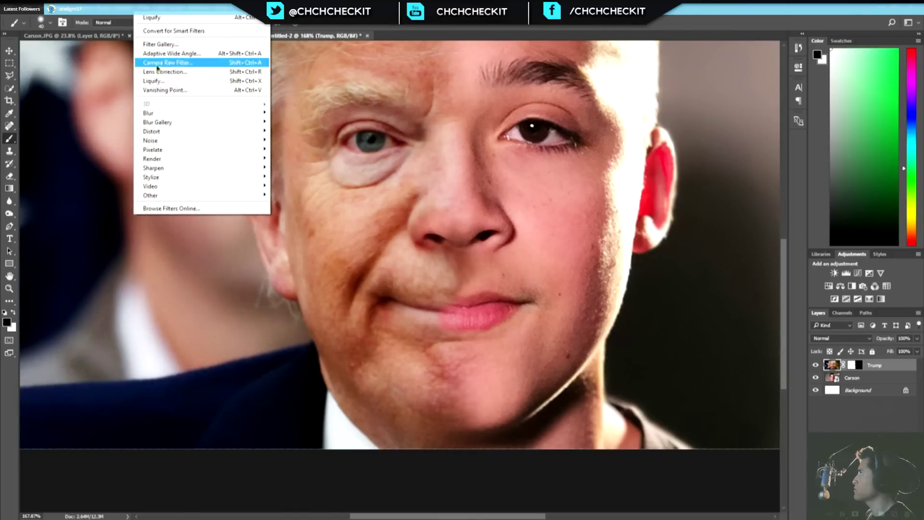
# In Liquify, shrink the brush to 150 and warp the right side of the mouth and cheek
pyautogui.click(157, 81)
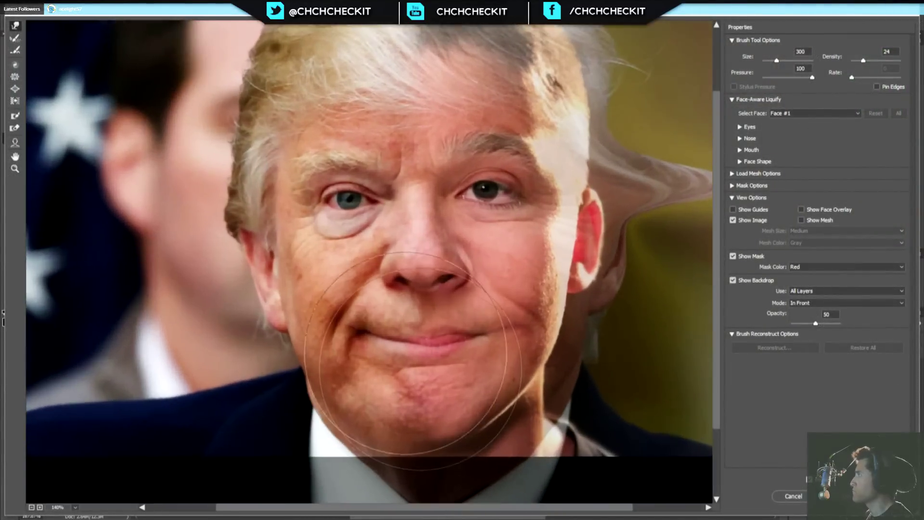
pyautogui.press('[')
pyautogui.press('[')
pyautogui.press('[')
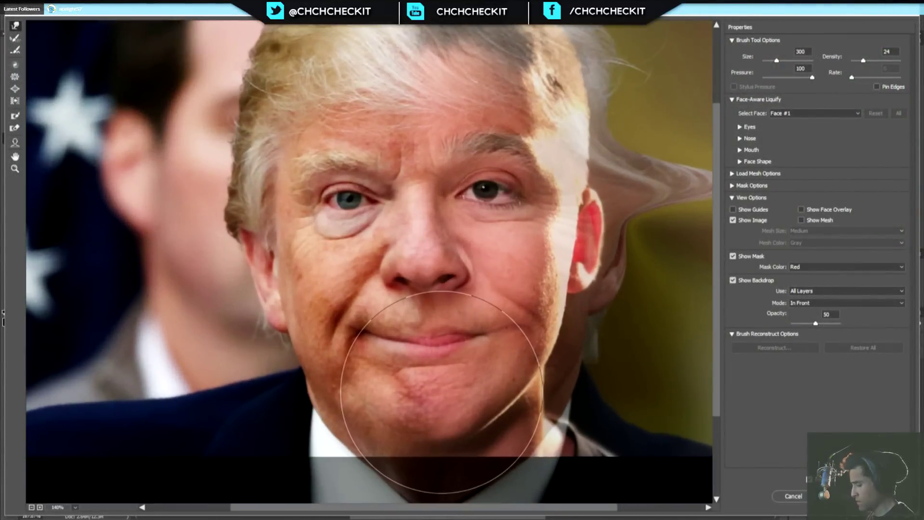
pyautogui.press('[')
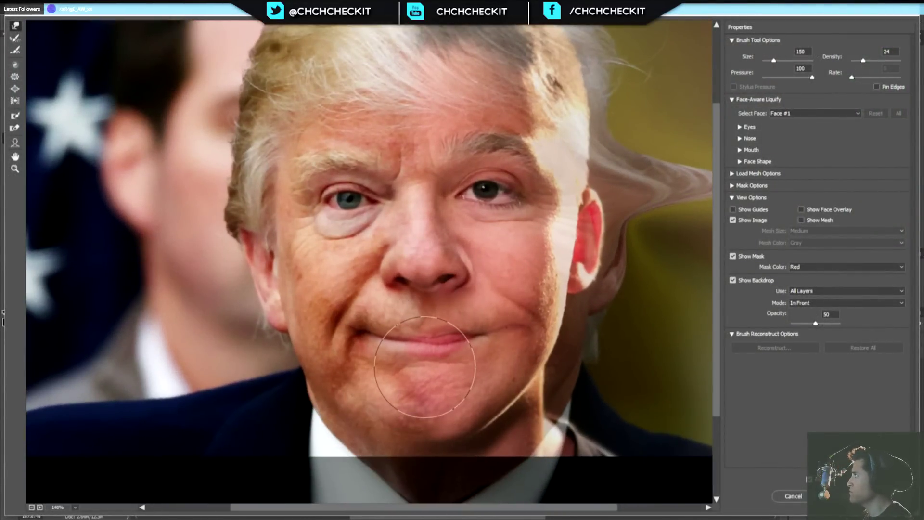
pyautogui.moveTo(420, 370)
pyautogui.mouseDown()
pyautogui.moveTo(502, 364)
pyautogui.moveTo(503, 352)
pyautogui.moveTo(464, 363)
pyautogui.moveTo(467, 349)
pyautogui.moveTo(419, 347)
pyautogui.moveTo(458, 348)
pyautogui.mouseUp()
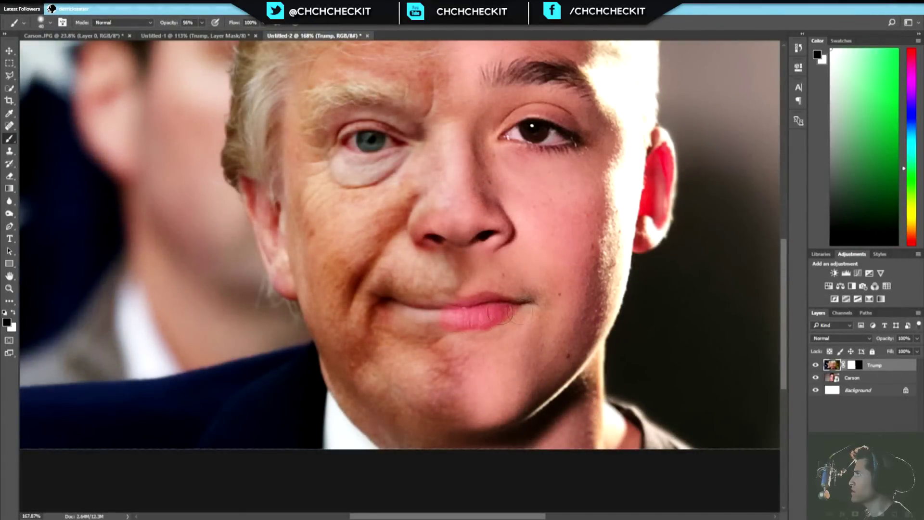
# On the face mask, extend the boy's lips left and restore the older face's lower lip
pyautogui.scroll(2, 456, 312)
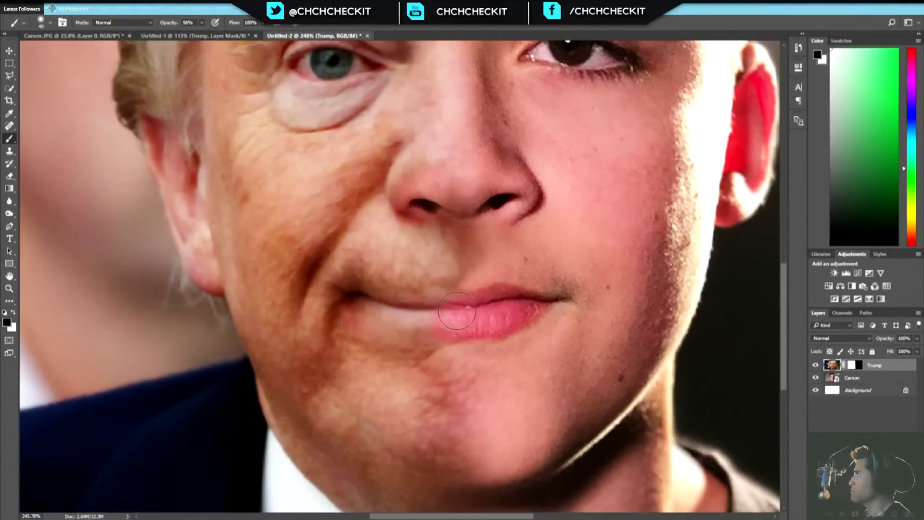
pyautogui.click(859, 365)
pyautogui.moveTo(450, 312)
pyautogui.mouseDown()
pyautogui.moveTo(470, 353)
pyautogui.moveTo(422, 339)
pyautogui.mouseUp()
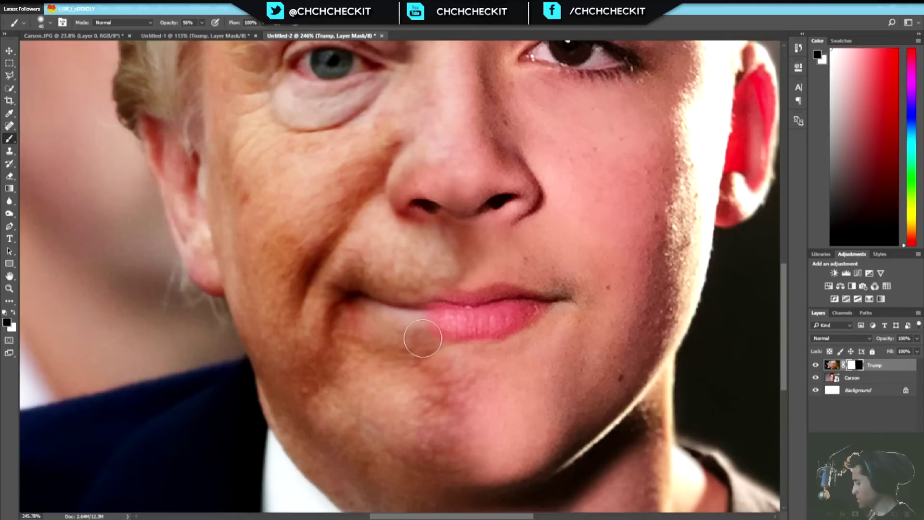
pyautogui.press('x')
pyautogui.moveTo(404, 301); pyautogui.dragTo(492, 305)
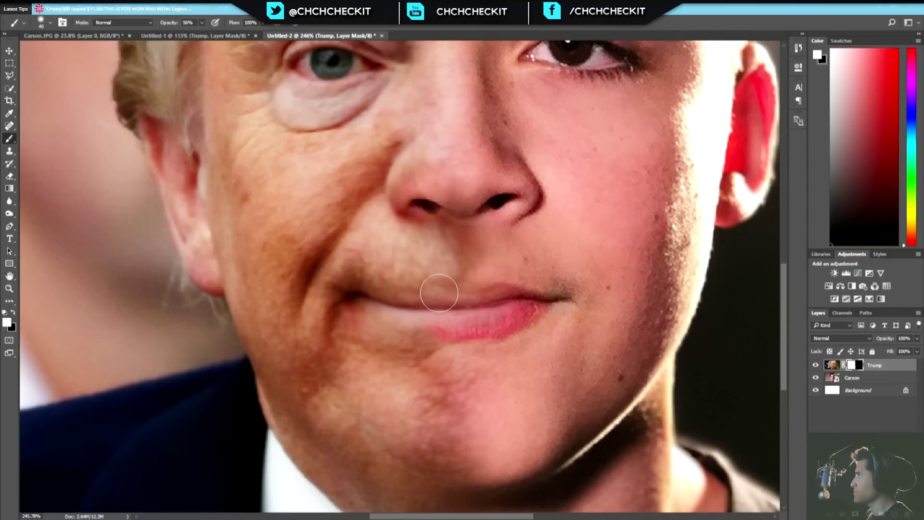
pyautogui.scroll(-3, 472, 313)
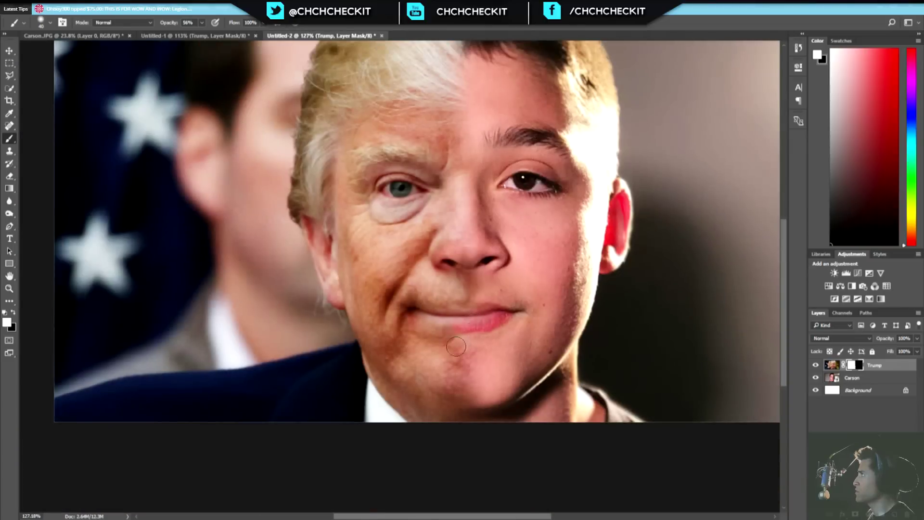
pyautogui.scroll(2, 471, 362)
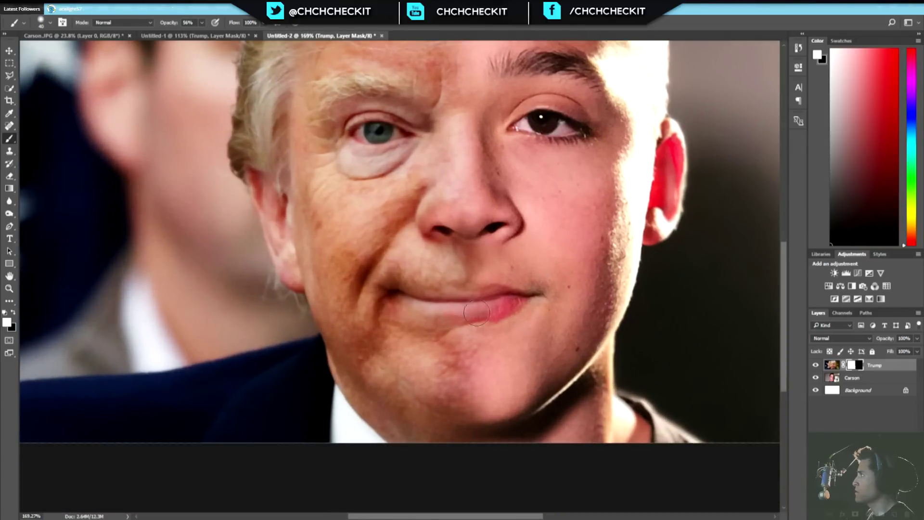
pyautogui.moveTo(446, 338)
pyautogui.mouseDown()
pyautogui.moveTo(469, 351)
pyautogui.moveTo(464, 329)
pyautogui.mouseUp()
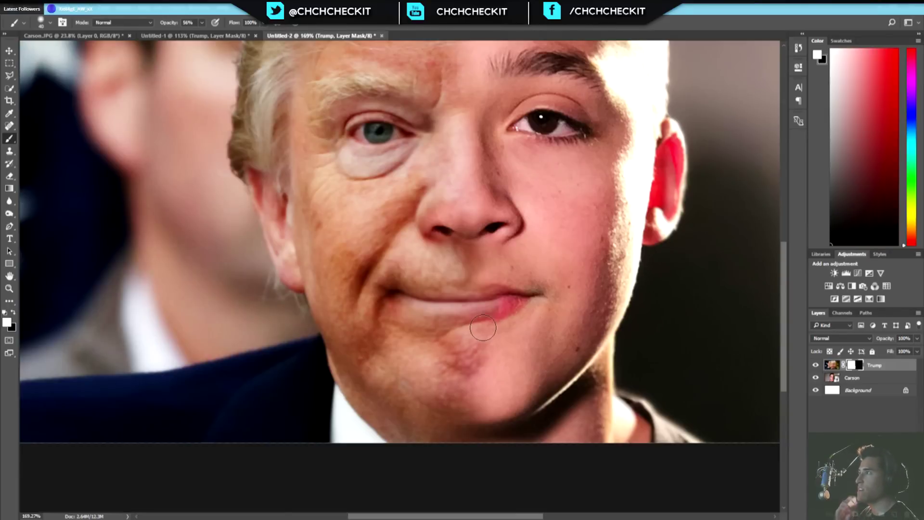
# Hide the dark patch under the lip and blend the chin edge with a 200 px brush at 36% opacity
pyautogui.press('x')
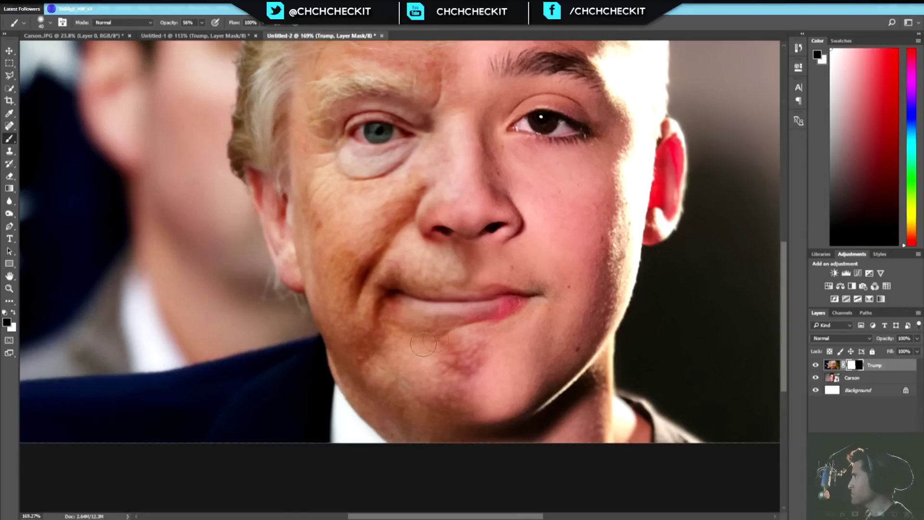
pyautogui.moveTo(456, 339)
pyautogui.mouseDown()
pyautogui.moveTo(466, 356)
pyautogui.moveTo(477, 353)
pyautogui.mouseUp()
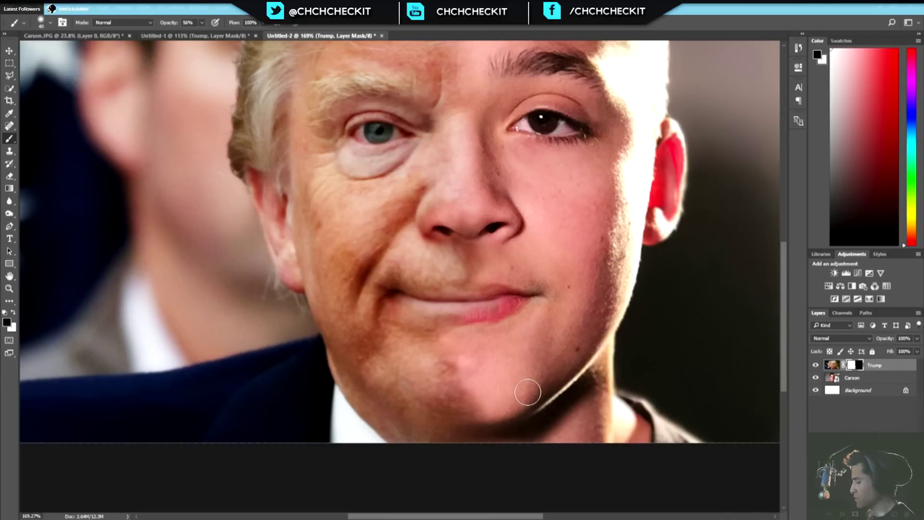
pyautogui.press(']')
pyautogui.press(']')
pyautogui.press(']')
pyautogui.press(']')
pyautogui.press(']')
pyautogui.press(']')
pyautogui.press(']')
pyautogui.press(']')
pyautogui.press(']')
pyautogui.press(']')
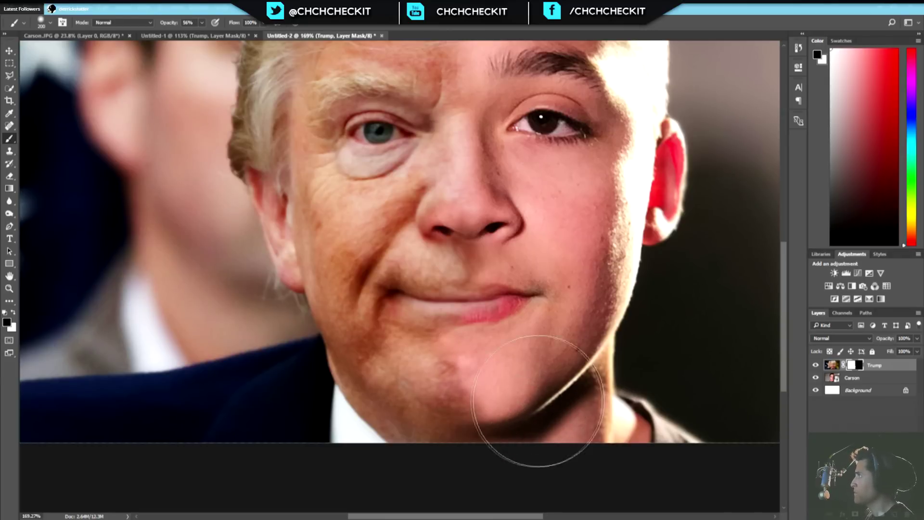
pyautogui.moveTo(541, 405)
pyautogui.mouseDown()
pyautogui.moveTo(484, 397)
pyautogui.moveTo(524, 391)
pyautogui.mouseUp()
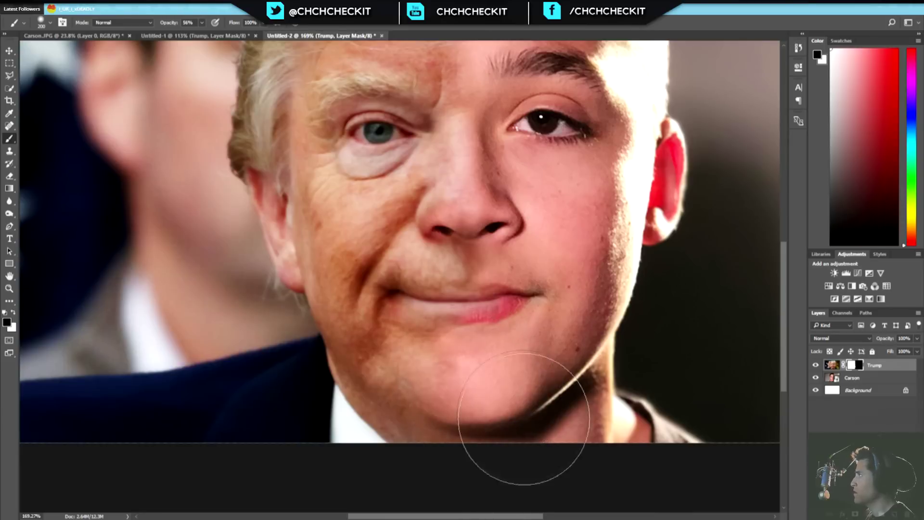
pyautogui.moveTo(161, 25); pyautogui.dragTo(158, 25)
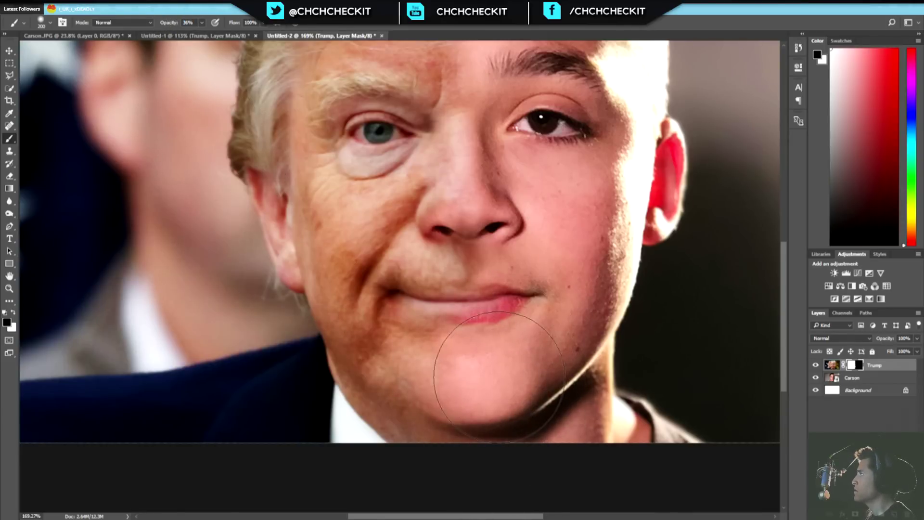
pyautogui.scroll(-4, 476, 434)
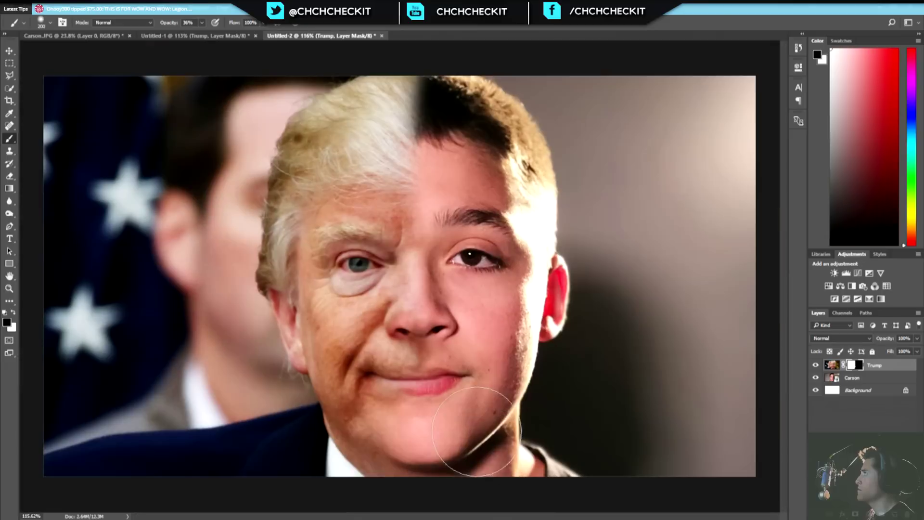
pyautogui.scroll(-1, 476, 433)
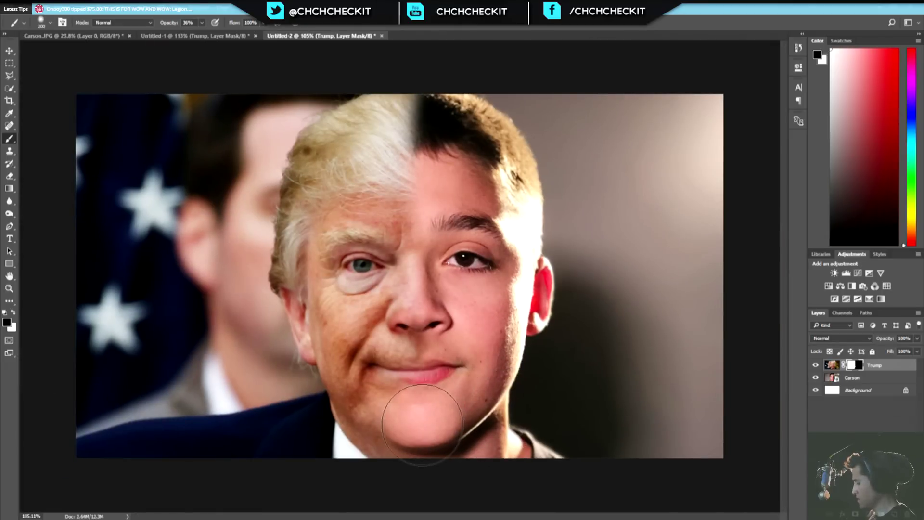
pyautogui.press('x')
pyautogui.moveTo(423, 404)
pyautogui.mouseDown()
pyautogui.moveTo(392, 441)
pyautogui.moveTo(402, 413)
pyautogui.moveTo(392, 443)
pyautogui.mouseUp()
pyautogui.scroll(3, 406, 413)
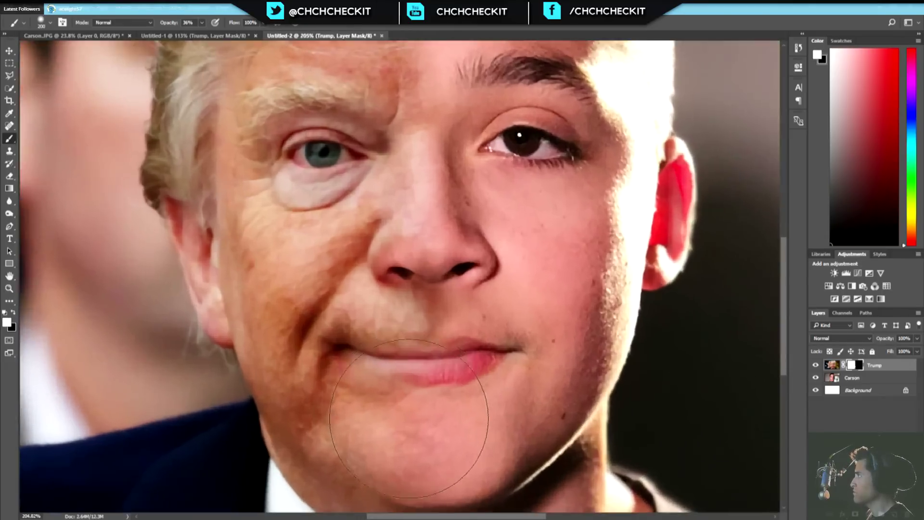
pyautogui.scroll(1, 407, 412)
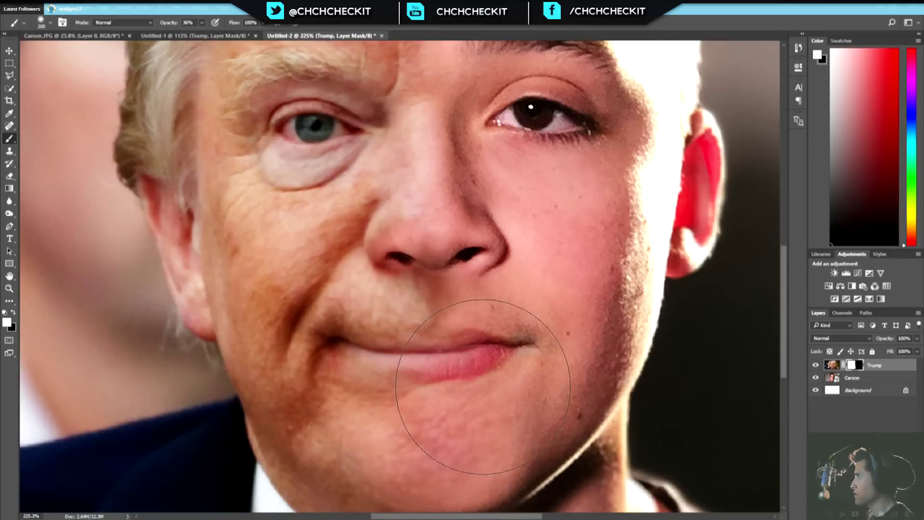
# With a 125 px brush, soften the brown patch between the eyebrows on the mask
pyautogui.press('[')
pyautogui.press('[')
pyautogui.press('[')
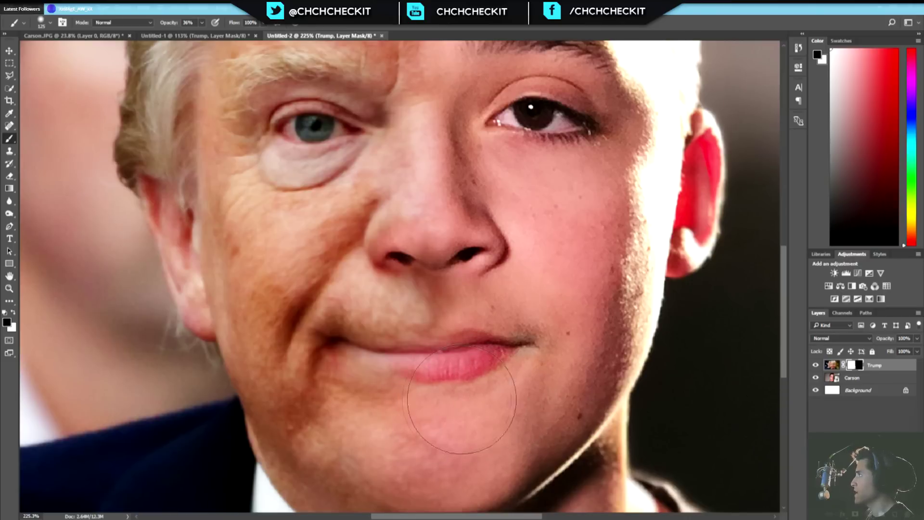
pyautogui.scroll(-11, 546, 430)
pyautogui.scroll(5, 460, 294)
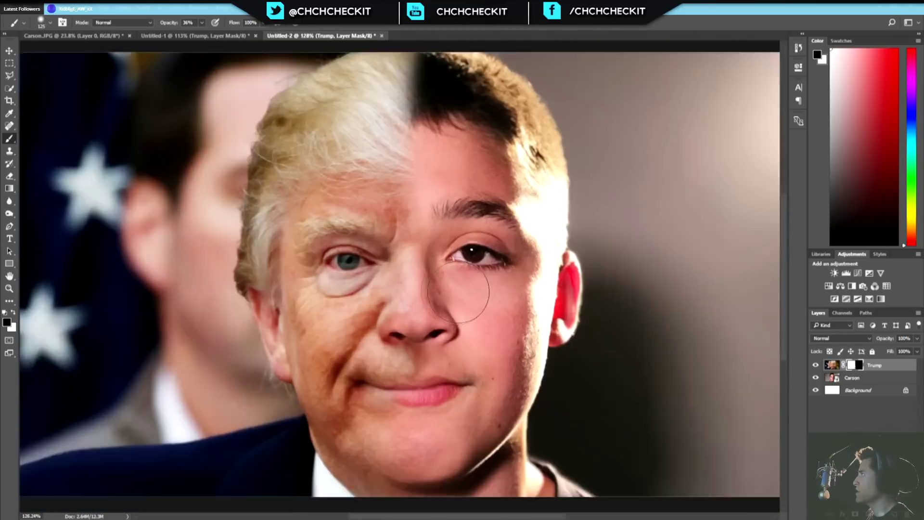
pyautogui.scroll(2, 459, 292)
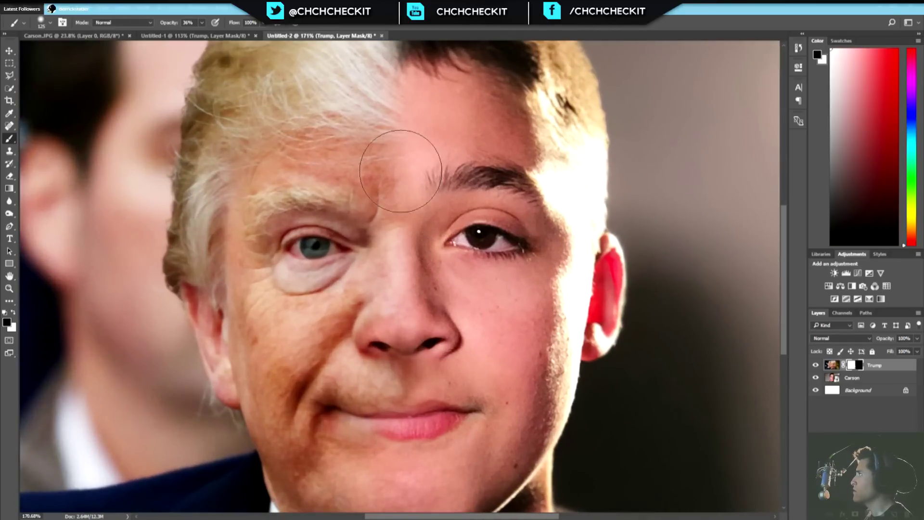
pyautogui.moveTo(400, 171); pyautogui.dragTo(416, 194)
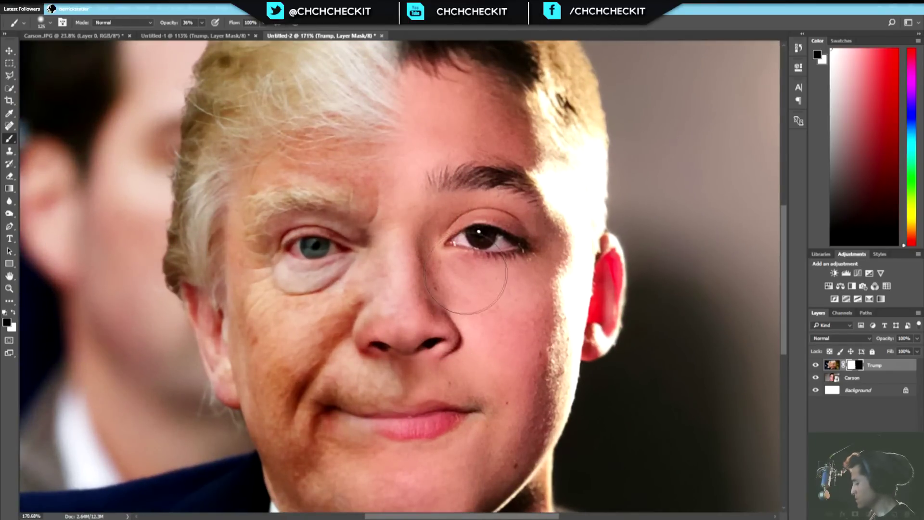
pyautogui.press('x')
pyautogui.moveTo(405, 198)
pyautogui.mouseDown()
pyautogui.moveTo(442, 191)
pyautogui.moveTo(451, 179)
pyautogui.moveTo(415, 183)
pyautogui.moveTo(406, 248)
pyautogui.mouseUp()
pyautogui.hotkey('ctrl', 'z')
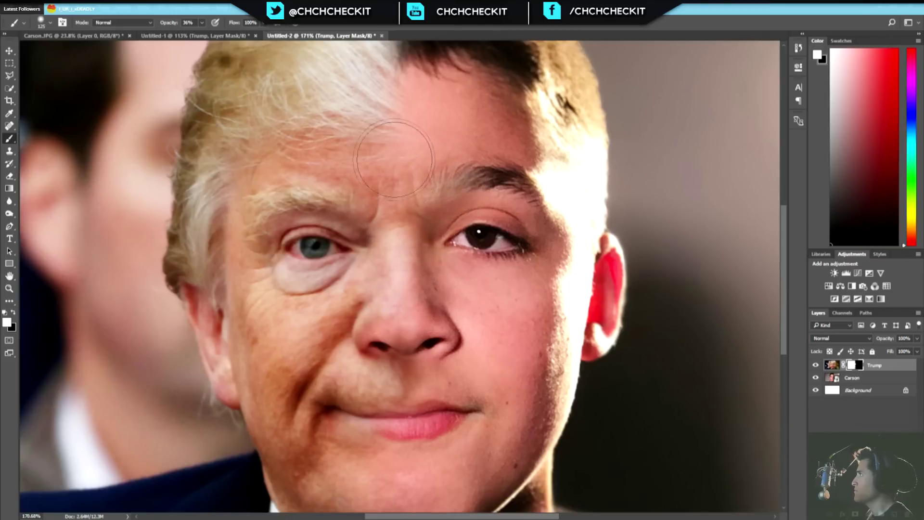
# Check the top of the hair, then switch back to the face layer's pixels
pyautogui.scroll(-7, 394, 159)
pyautogui.scroll(4, 391, 144)
pyautogui.moveTo(442, 156)
pyautogui.mouseDown()
pyautogui.moveTo(443, 209)
pyautogui.moveTo(399, 211)
pyautogui.moveTo(433, 221)
pyautogui.moveTo(436, 192)
pyautogui.moveTo(413, 169)
pyautogui.moveTo(413, 137)
pyautogui.moveTo(374, 138)
pyautogui.mouseUp()
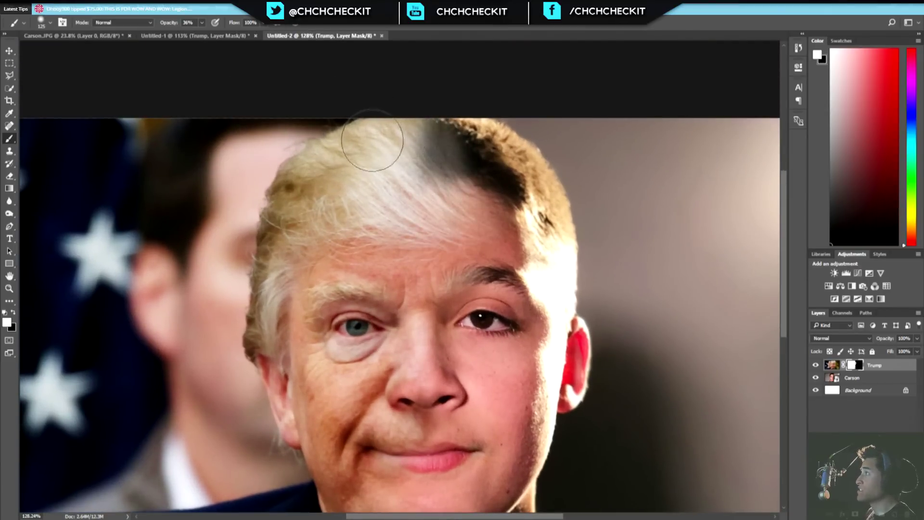
pyautogui.scroll(-2, 431, 232)
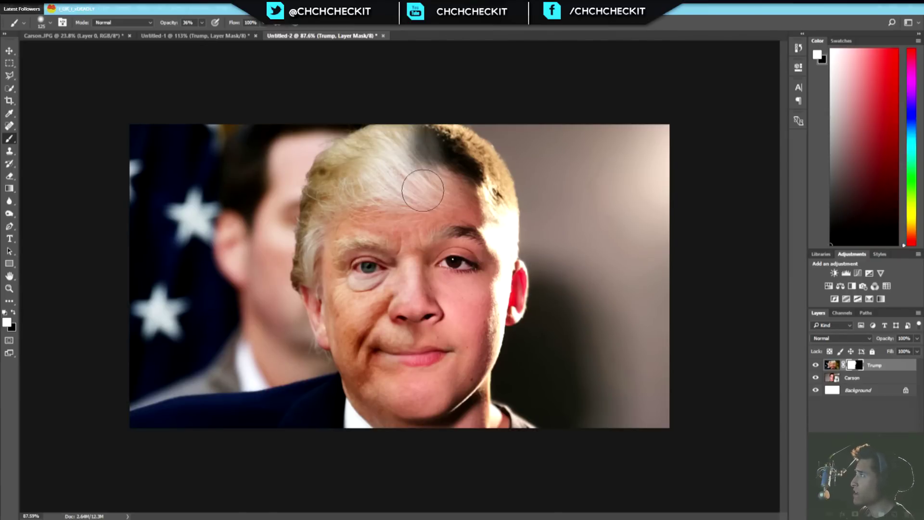
pyautogui.scroll(5, 425, 197)
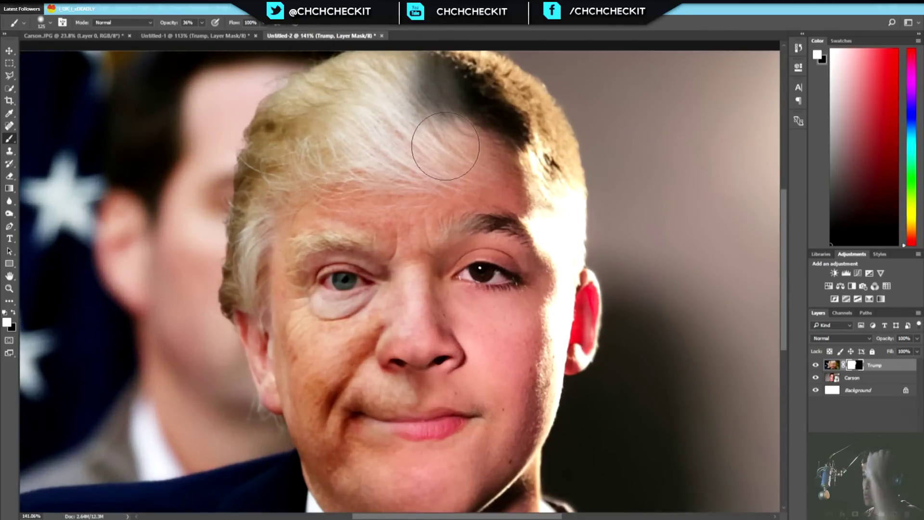
pyautogui.click(831, 366)
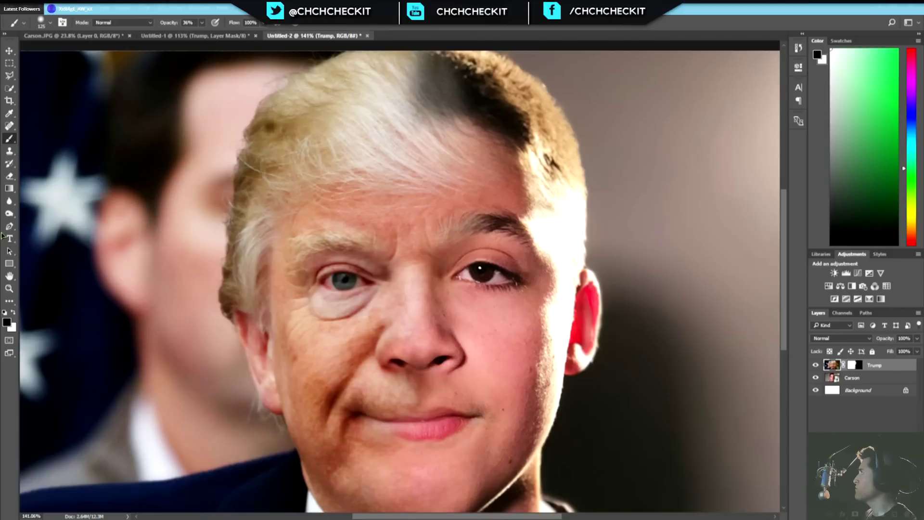
# Burn the grey hair seam at 66% exposure, undoing a trial stroke on the chin
pyautogui.click(10, 214)
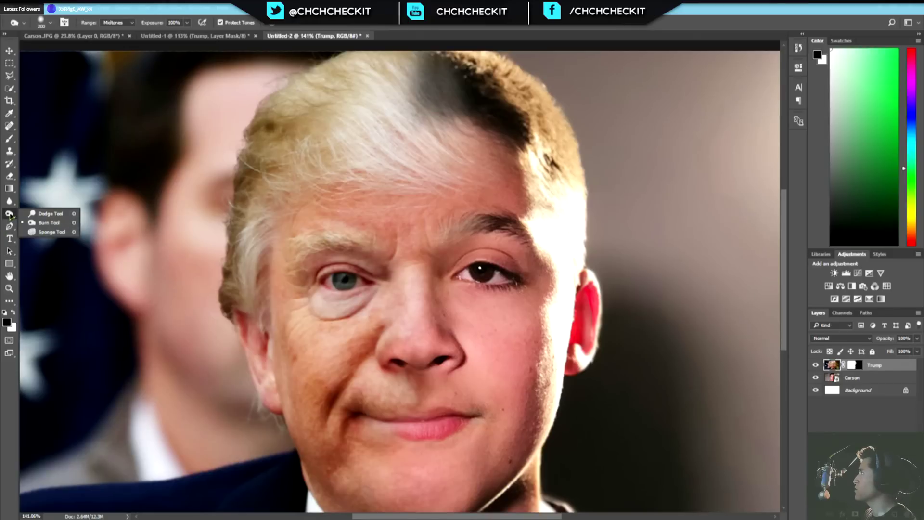
pyautogui.click(48, 223)
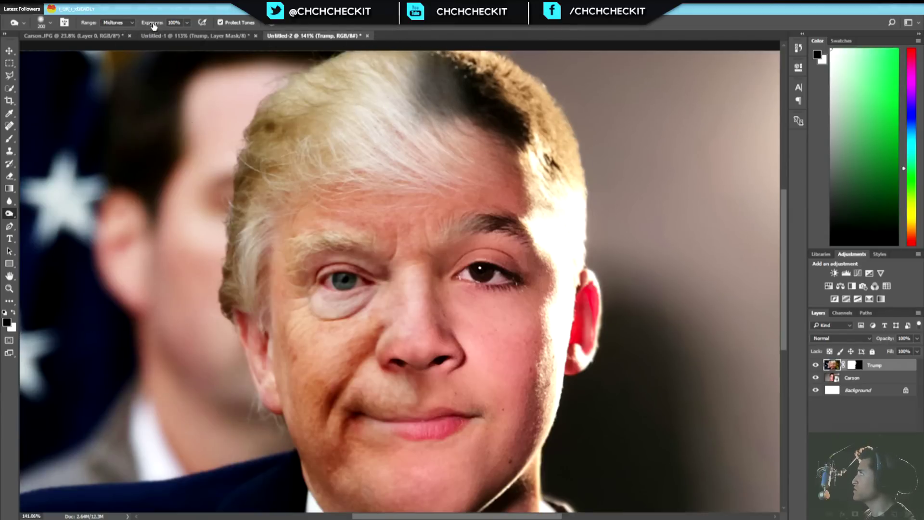
pyautogui.moveTo(129, 24); pyautogui.dragTo(138, 23)
pyautogui.moveTo(466, 88)
pyautogui.mouseDown()
pyautogui.moveTo(380, 73)
pyautogui.moveTo(404, 79)
pyautogui.moveTo(321, 80)
pyautogui.moveTo(352, 95)
pyautogui.moveTo(391, 92)
pyautogui.moveTo(415, 117)
pyautogui.moveTo(435, 117)
pyautogui.moveTo(453, 100)
pyautogui.moveTo(492, 100)
pyautogui.moveTo(416, 81)
pyautogui.moveTo(366, 87)
pyautogui.mouseUp()
pyautogui.scroll(-5, 366, 87)
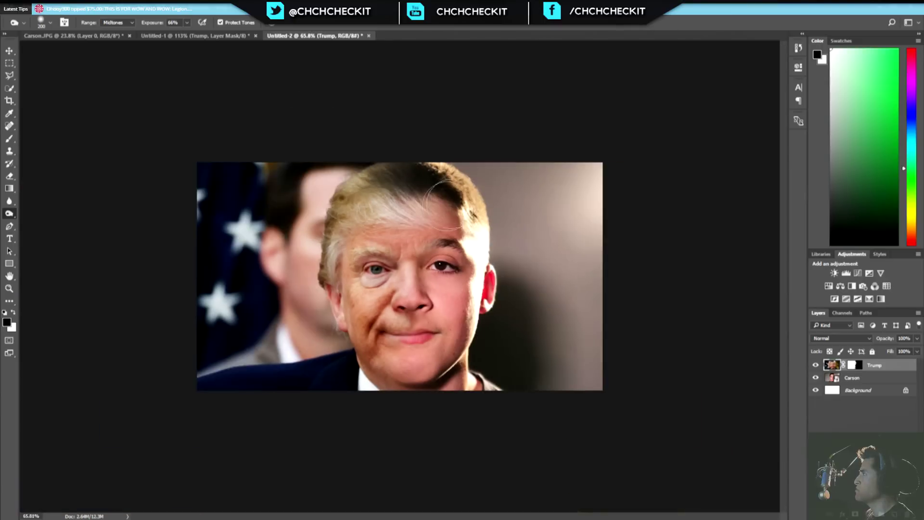
pyautogui.scroll(3, 400, 277)
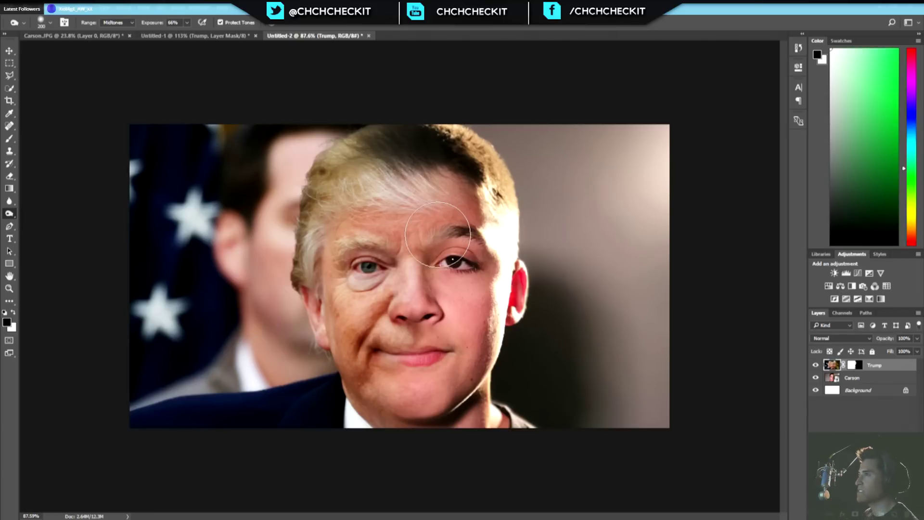
pyautogui.scroll(6, 404, 294)
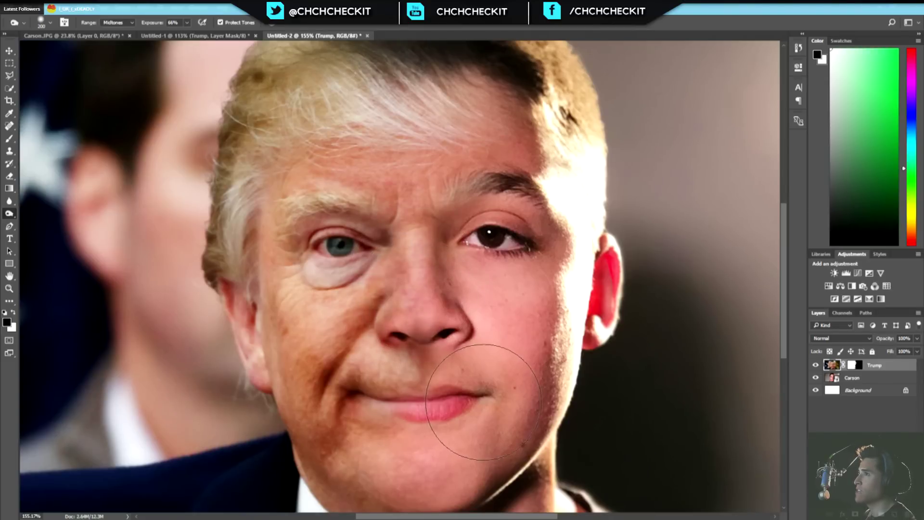
pyautogui.scroll(-2, 485, 429)
pyautogui.scroll(-1, 485, 429)
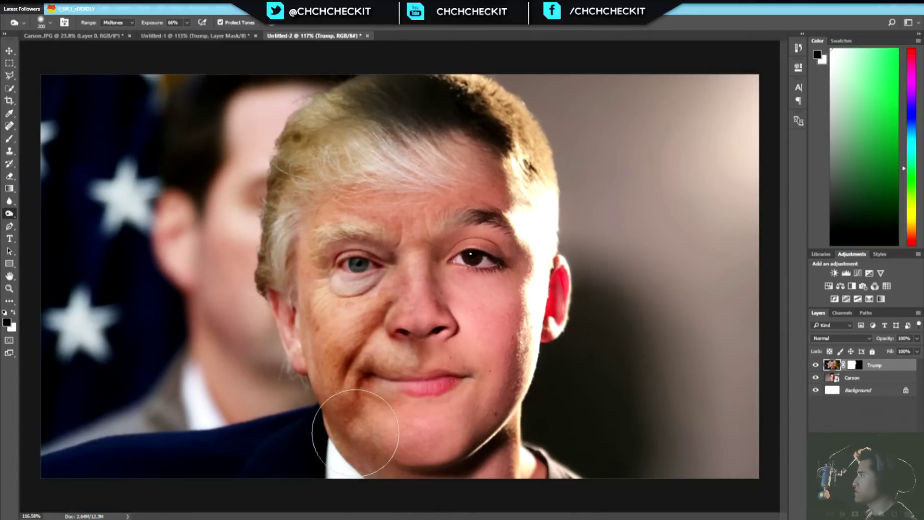
pyautogui.moveTo(384, 425)
pyautogui.mouseDown()
pyautogui.moveTo(399, 446)
pyautogui.moveTo(412, 444)
pyautogui.mouseUp()
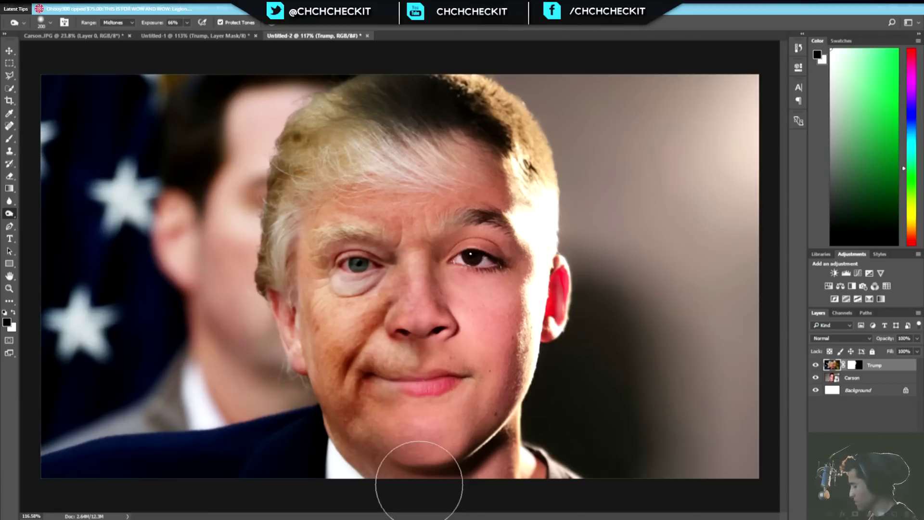
pyautogui.hotkey('ctrl', 'z')
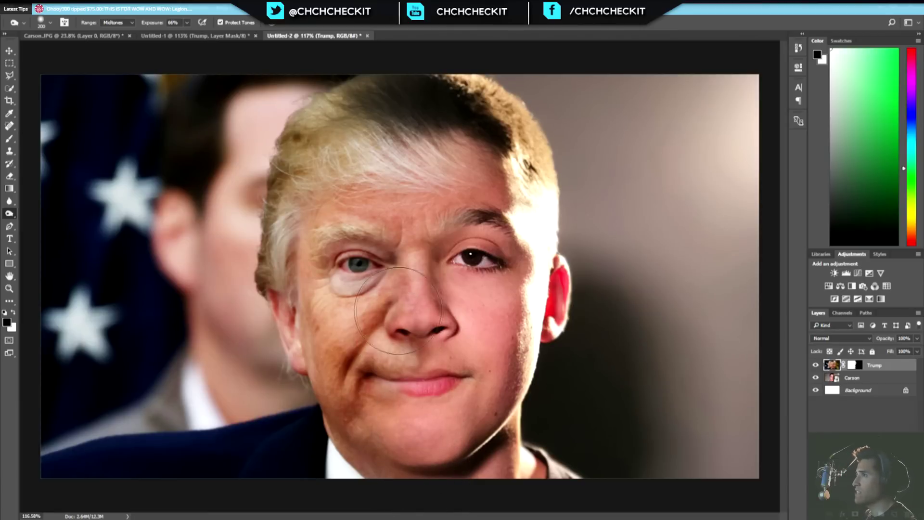
pyautogui.rightClick(5, 215)
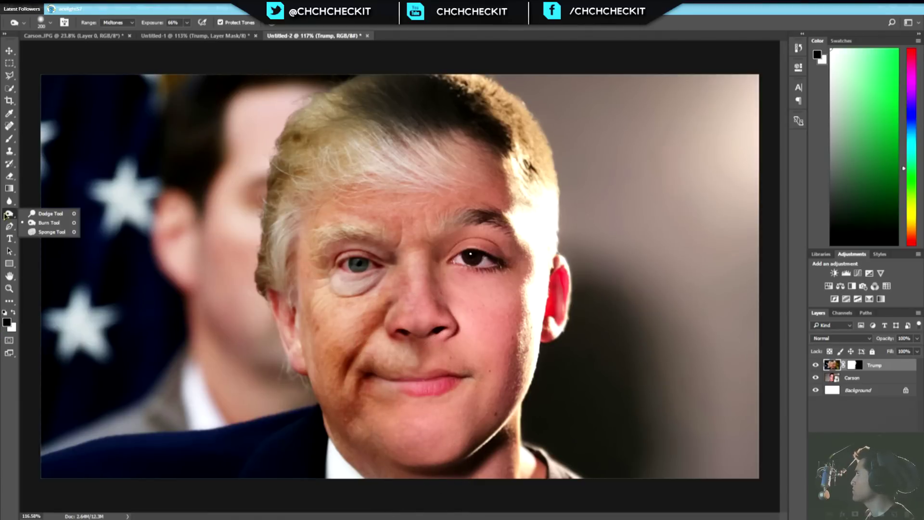
# Dodge to lighten the nose, chin, left jaw, brow area and the skin beside the upper lip
pyautogui.click(48, 213)
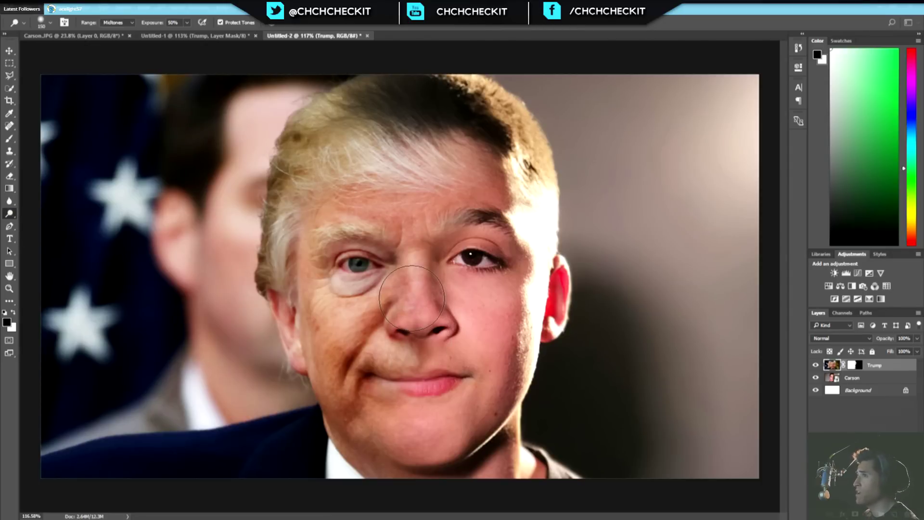
pyautogui.click(411, 297)
pyautogui.moveTo(410, 433)
pyautogui.mouseDown()
pyautogui.moveTo(422, 424)
pyautogui.moveTo(426, 438)
pyautogui.moveTo(410, 455)
pyautogui.moveTo(362, 456)
pyautogui.moveTo(357, 447)
pyautogui.mouseUp()
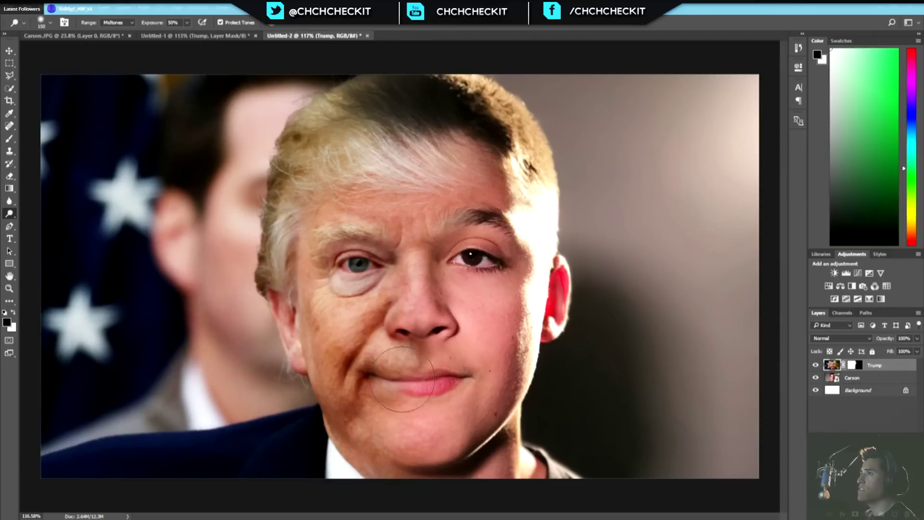
pyautogui.moveTo(388, 407)
pyautogui.mouseDown()
pyautogui.moveTo(336, 400)
pyautogui.moveTo(333, 373)
pyautogui.moveTo(363, 445)
pyautogui.mouseUp()
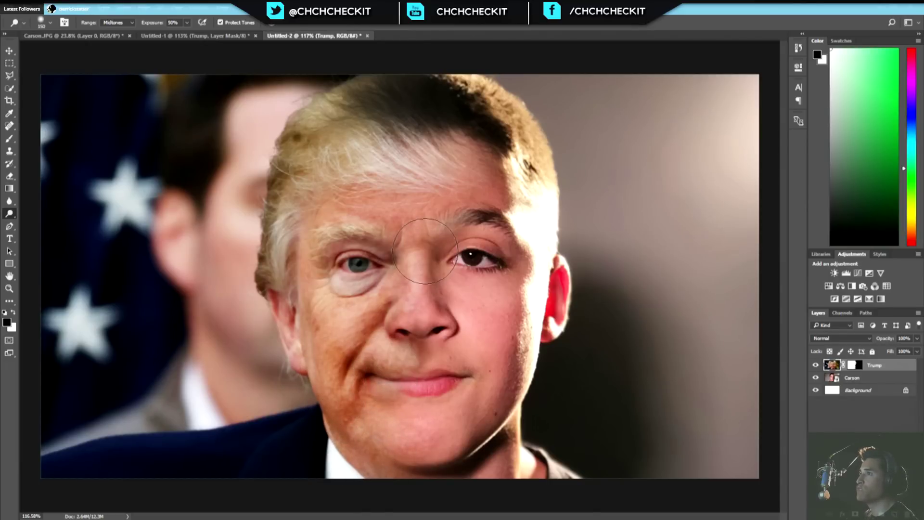
pyautogui.moveTo(420, 224); pyautogui.dragTo(347, 219)
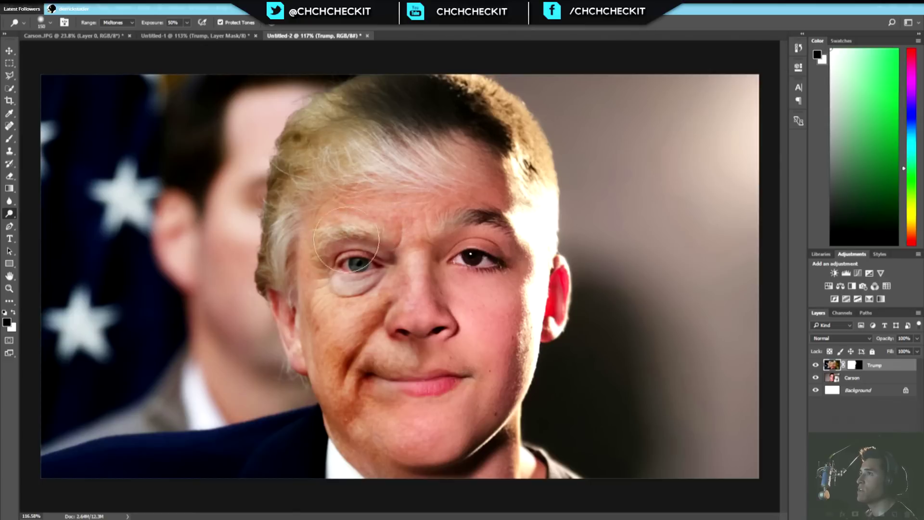
pyautogui.moveTo(423, 363)
pyautogui.mouseDown()
pyautogui.moveTo(418, 344)
pyautogui.moveTo(437, 356)
pyautogui.mouseUp()
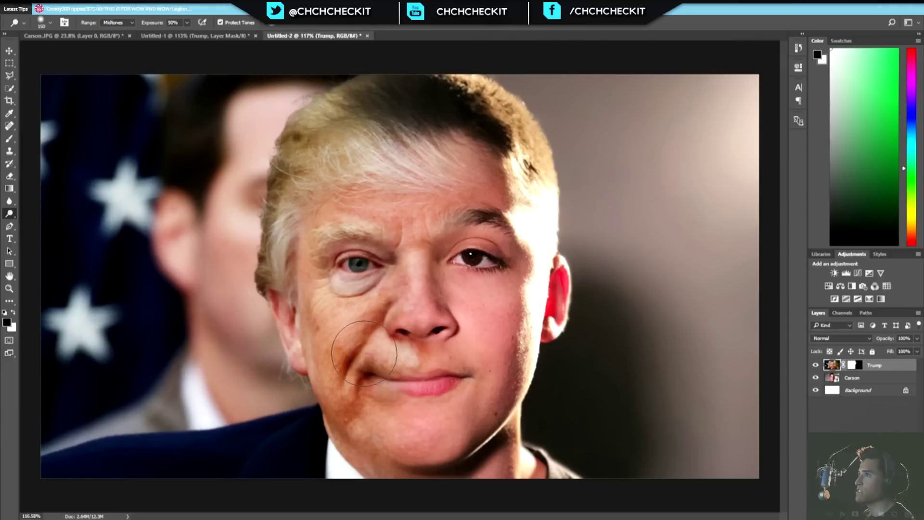
pyautogui.scroll(5, 418, 332)
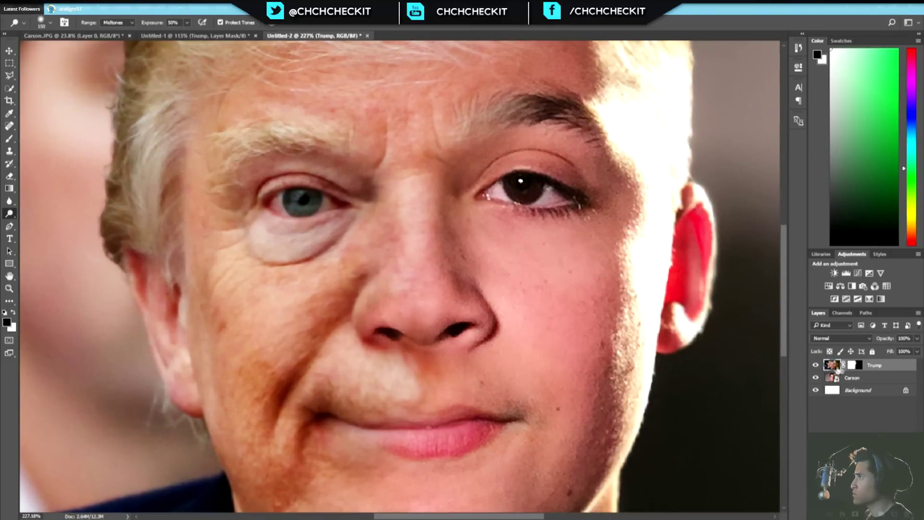
# Paint black on the Trump layer's mask over the pale upper-lip patch
pyautogui.click(852, 365)
pyautogui.press('x')
pyautogui.press('b')
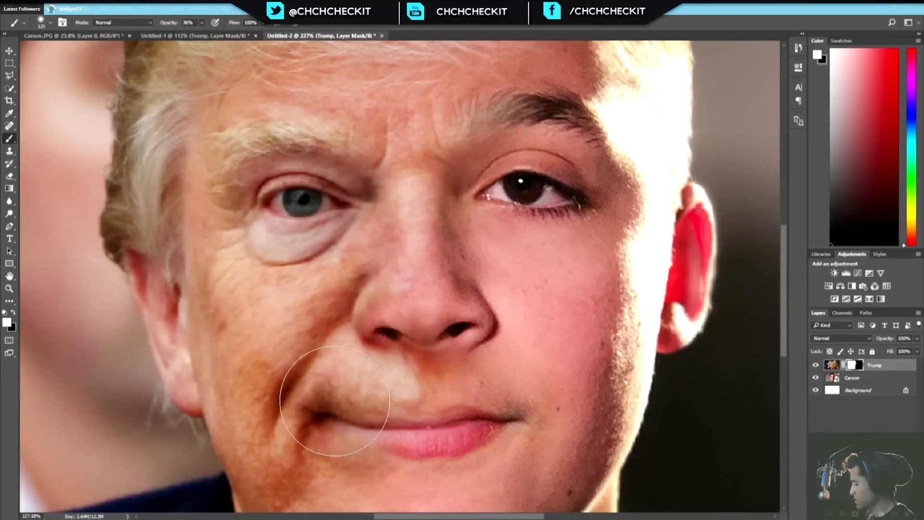
pyautogui.moveTo(335, 400)
pyautogui.mouseDown()
pyautogui.moveTo(423, 375)
pyautogui.moveTo(462, 380)
pyautogui.mouseUp()
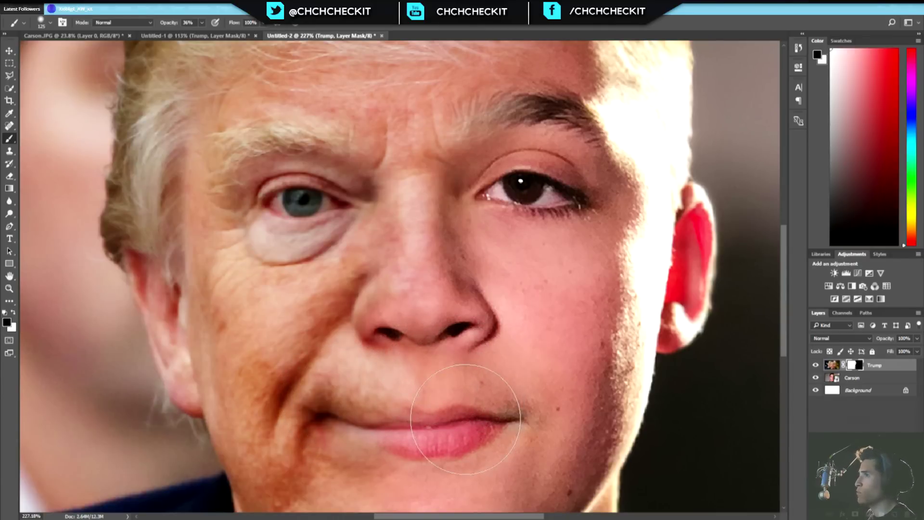
pyautogui.scroll(-2, 504, 417)
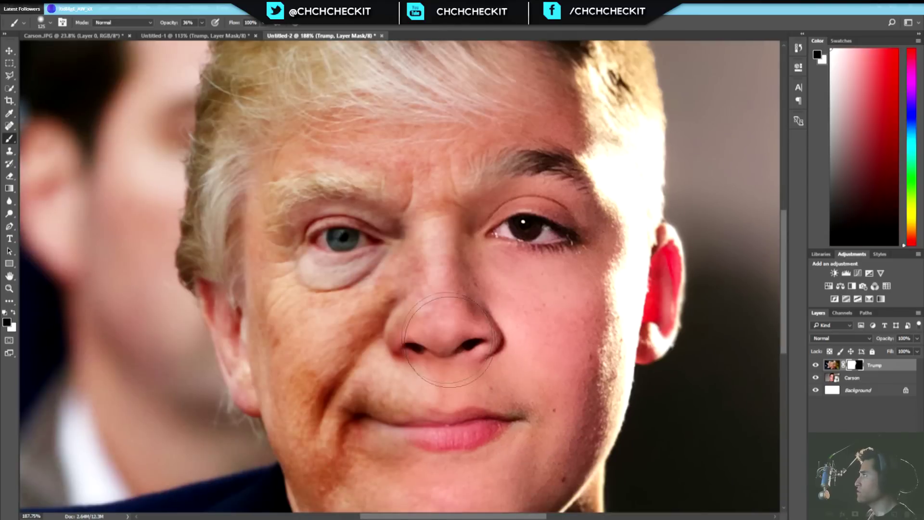
pyautogui.scroll(3, 399, 322)
# Shrink the mask brush and move the view over the nose for nostril detail
pyautogui.press('[')
pyautogui.press('[')
pyautogui.press('[')
pyautogui.press('[')
pyautogui.press('[')
pyautogui.press('[')
pyautogui.press('[')
pyautogui.press('[')
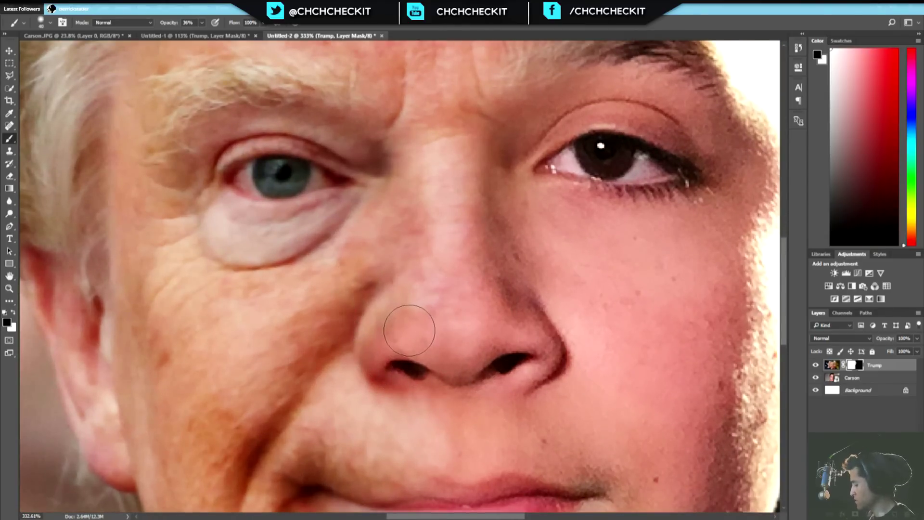
pyautogui.press('x')
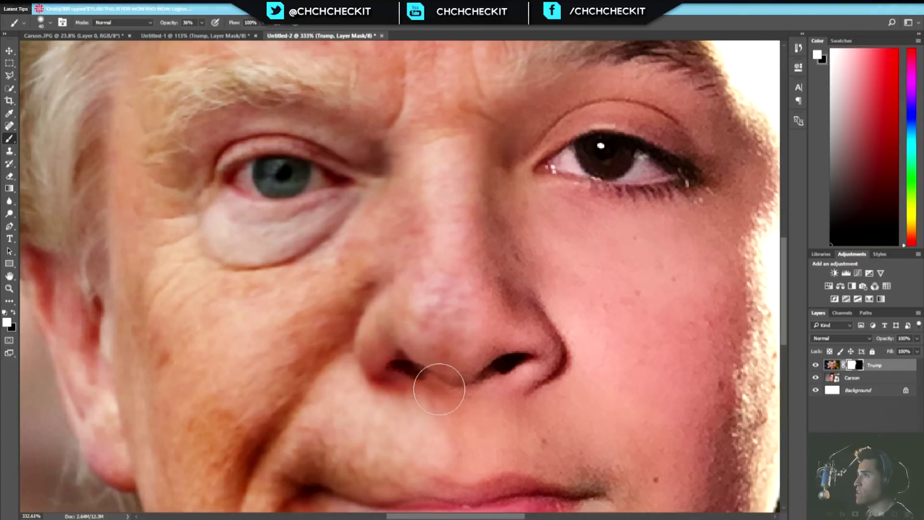
pyautogui.scroll(4, 443, 378)
pyautogui.moveTo(486, 420); pyautogui.dragTo(483, 393)
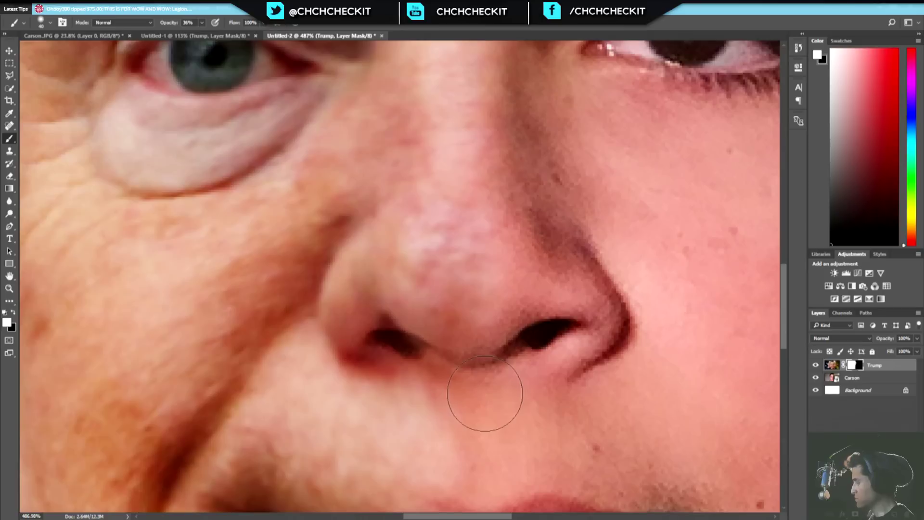
pyautogui.press('x')
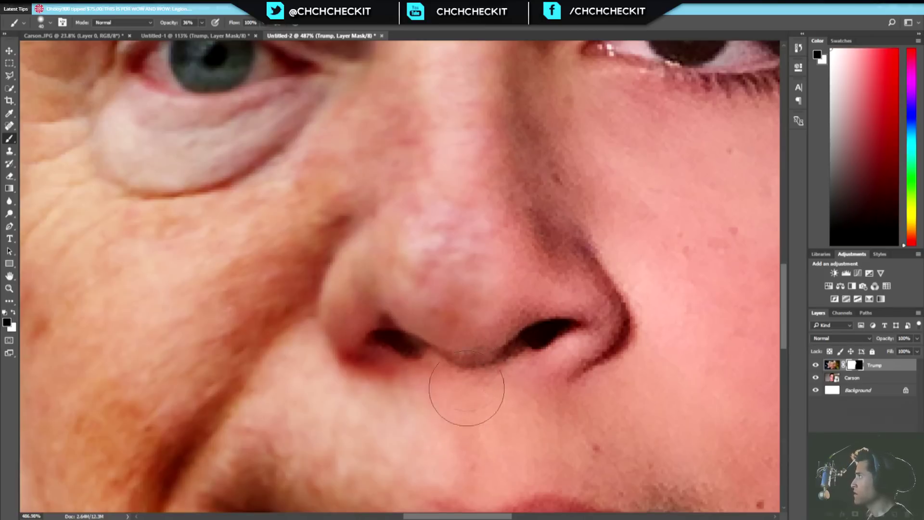
pyautogui.press('[')
pyautogui.press('[')
pyautogui.press('[')
pyautogui.press('[')
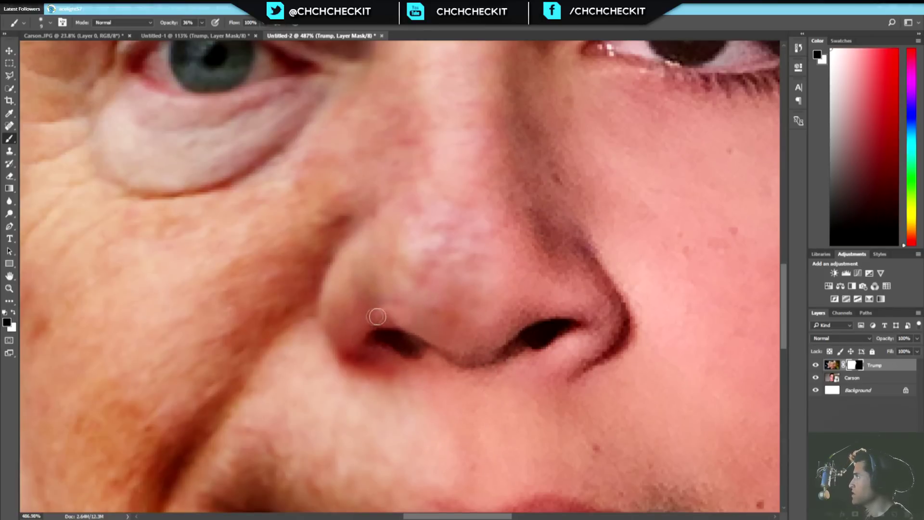
pyautogui.press('z')
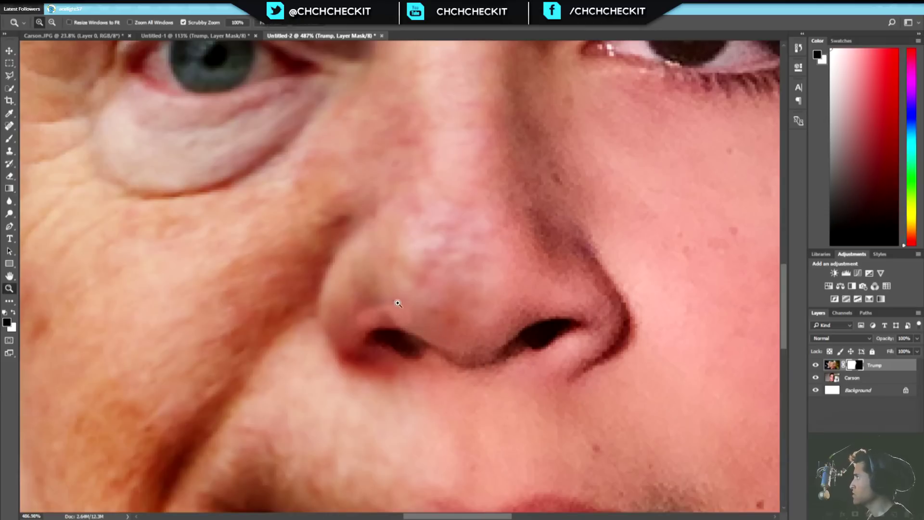
# Revert the last two brush strokes using the History panel
pyautogui.click(798, 48)
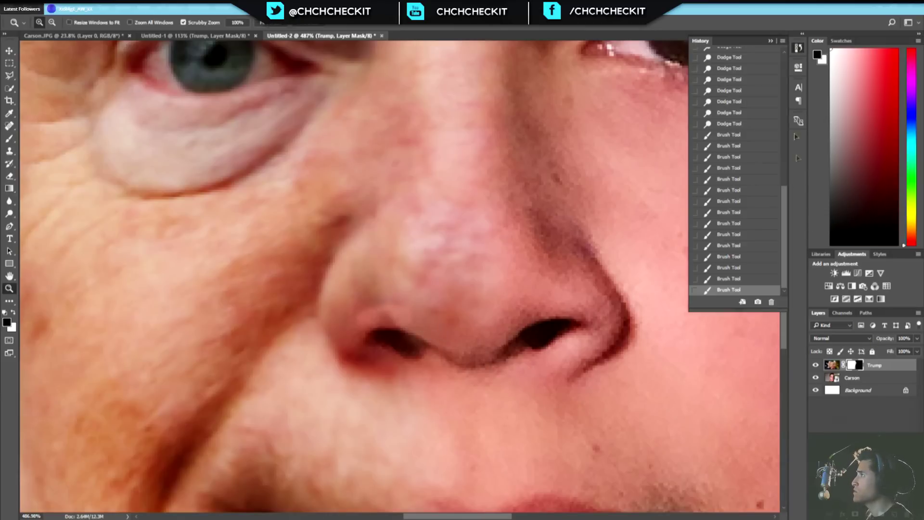
pyautogui.click(733, 279)
pyautogui.click(734, 268)
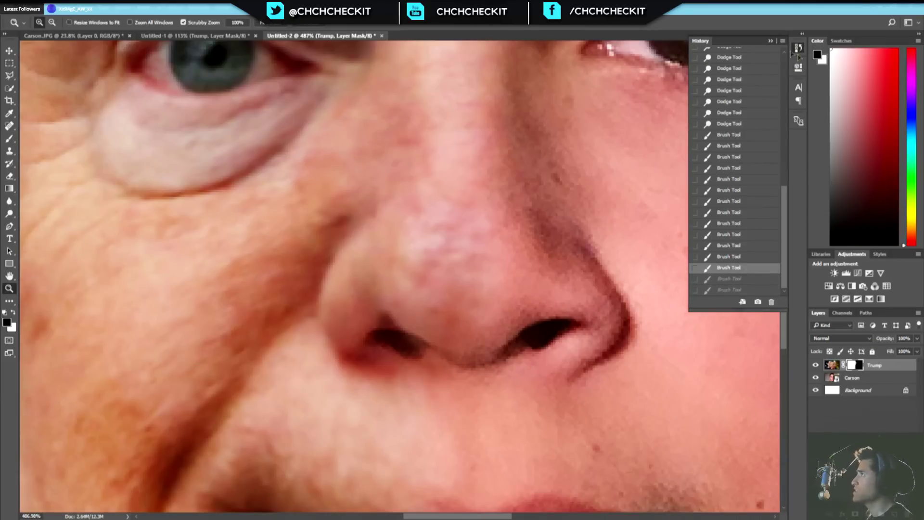
pyautogui.click(799, 52)
pyautogui.click(799, 50)
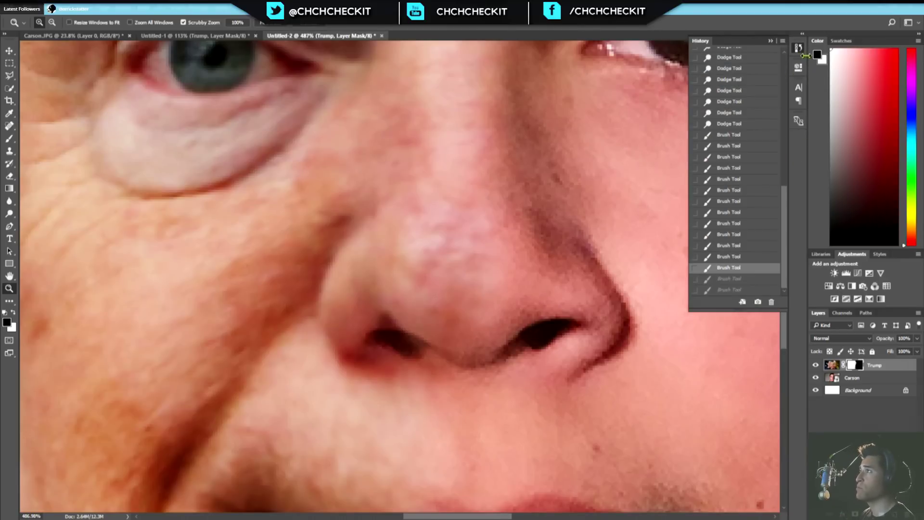
pyautogui.click(798, 49)
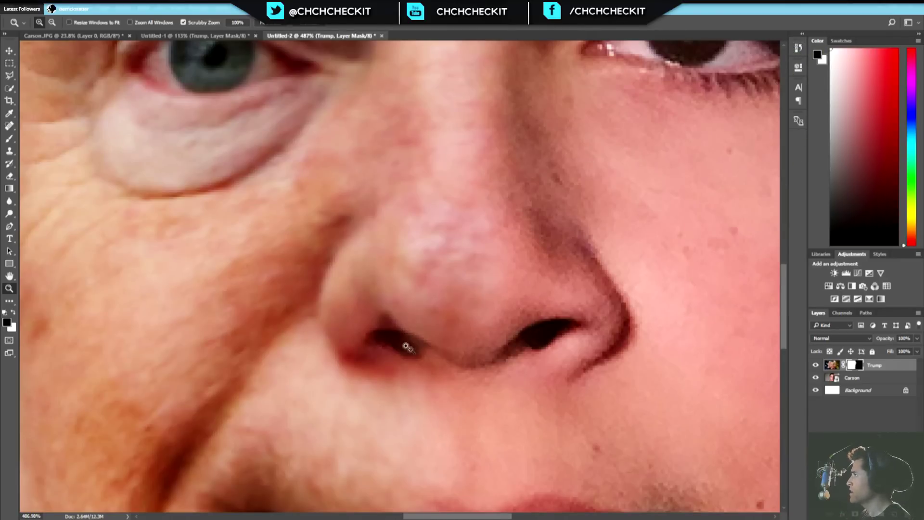
# Repaint the mask just above the left nostril
pyautogui.press('b')
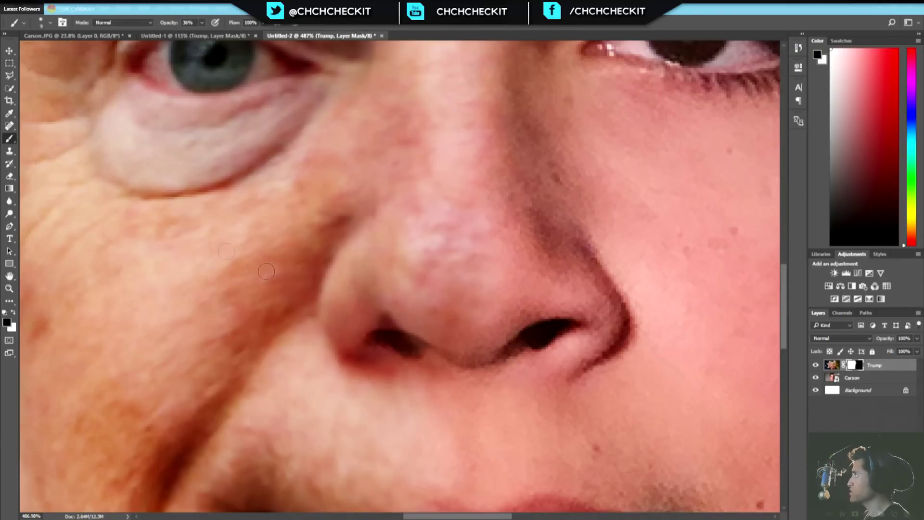
pyautogui.moveTo(384, 317); pyautogui.dragTo(375, 317)
pyautogui.press('z')
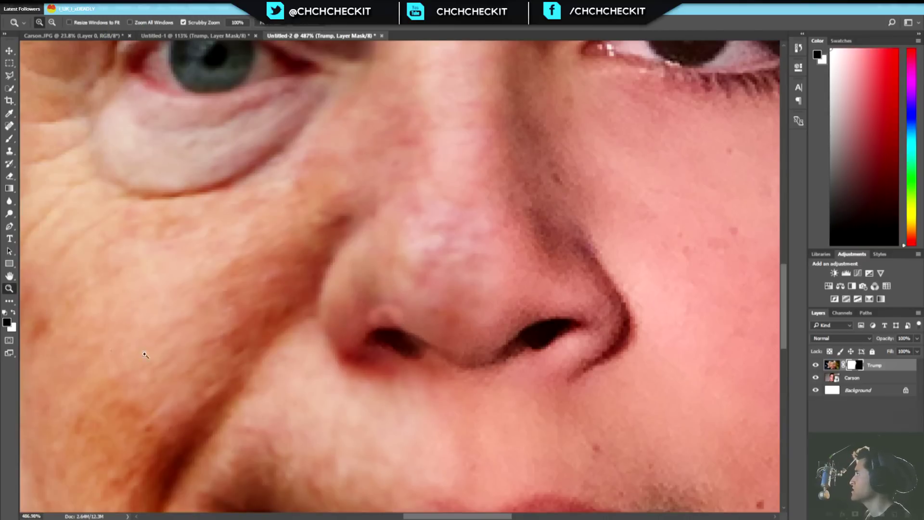
pyautogui.press('b')
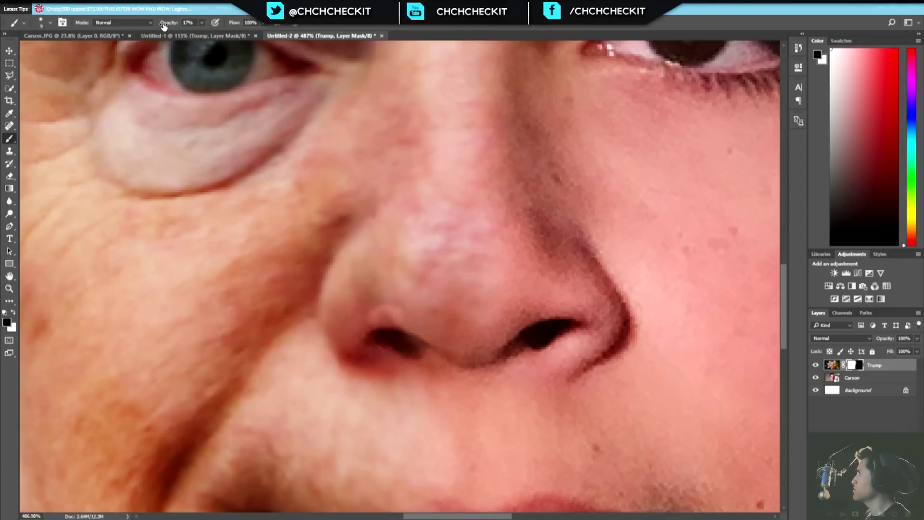
# Soften the mask and hide Trump's skin around the left nostril, then brighten its highlight
pyautogui.moveTo(409, 308); pyautogui.dragTo(399, 314)
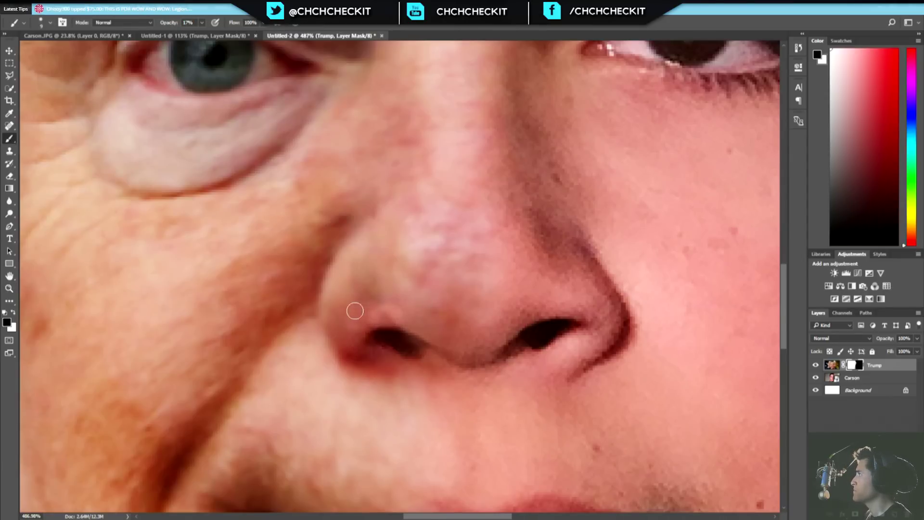
pyautogui.press('x')
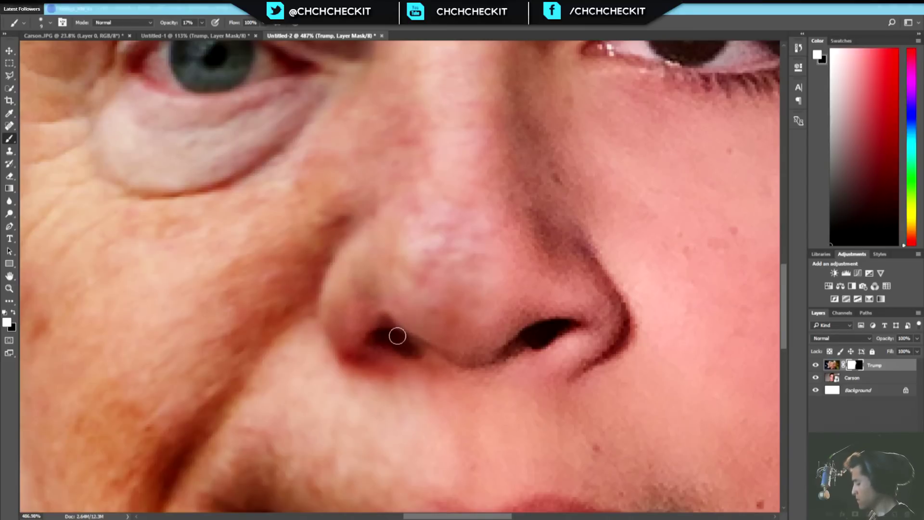
pyautogui.press('x')
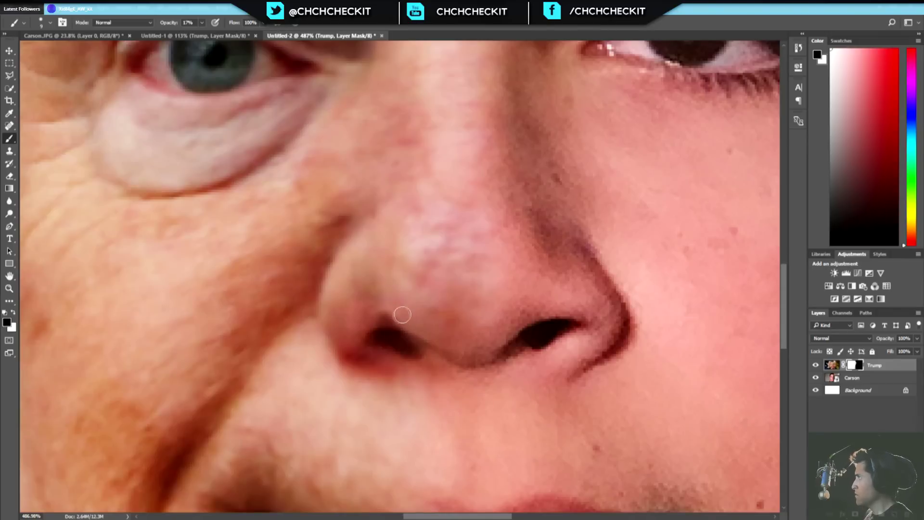
pyautogui.moveTo(369, 317); pyautogui.dragTo(337, 337)
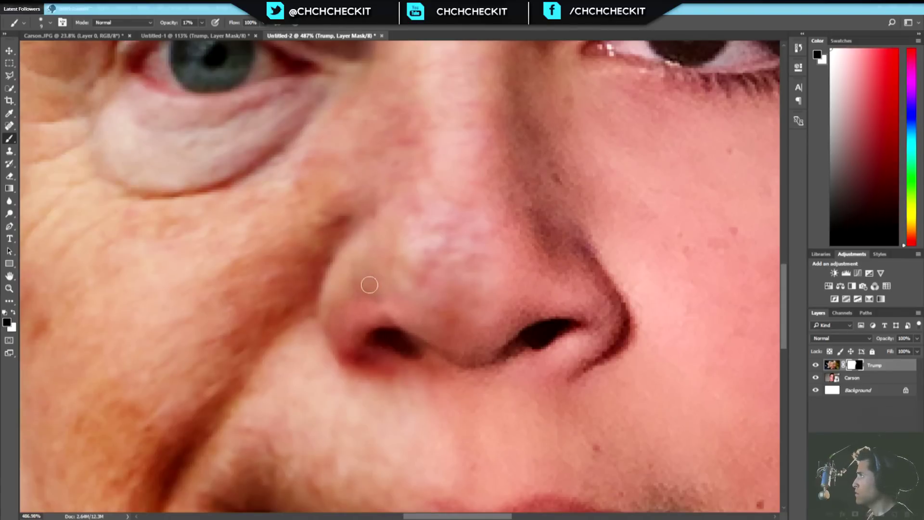
pyautogui.scroll(-3, 503, 334)
pyautogui.scroll(2, 454, 328)
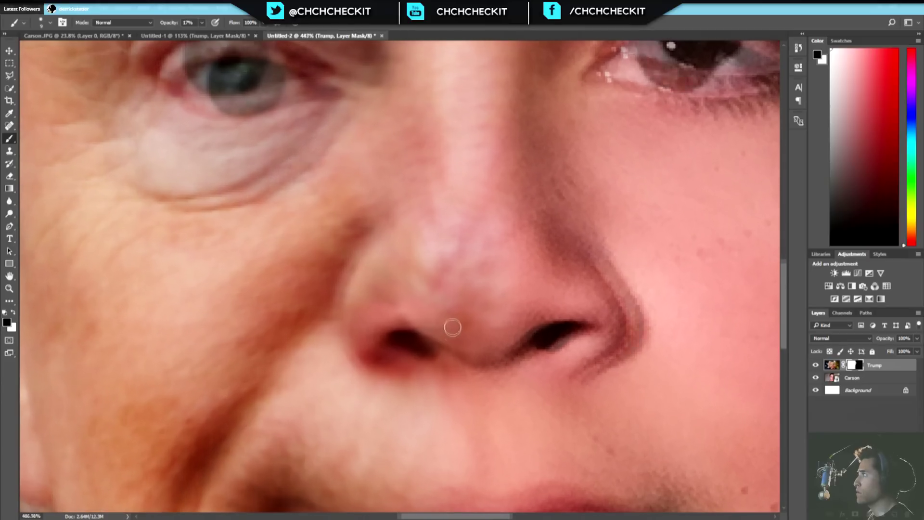
pyautogui.scroll(1, 453, 327)
pyautogui.press('x')
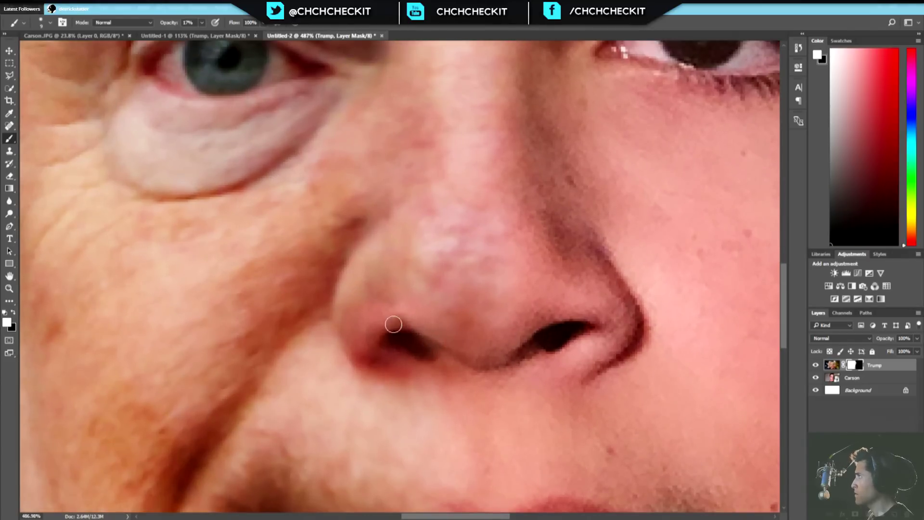
pyautogui.press('x')
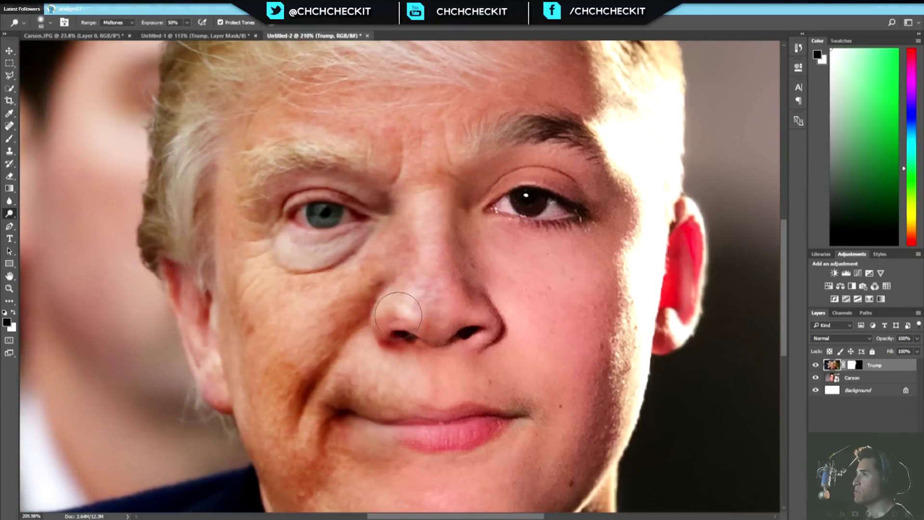
pyautogui.moveTo(398, 315); pyautogui.dragTo(394, 316)
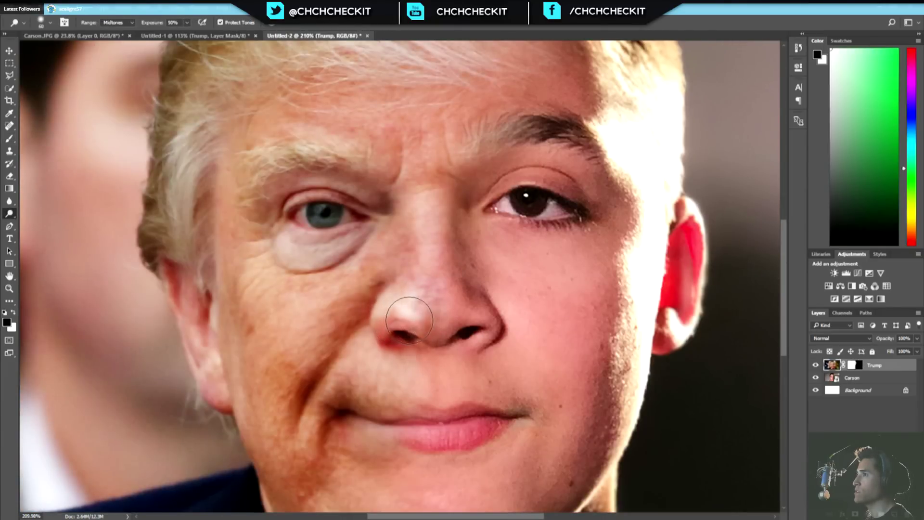
# With a smaller brush, burn down the bright highlight on the nose tip
pyautogui.scroll(4, 418, 321)
pyautogui.press('p')
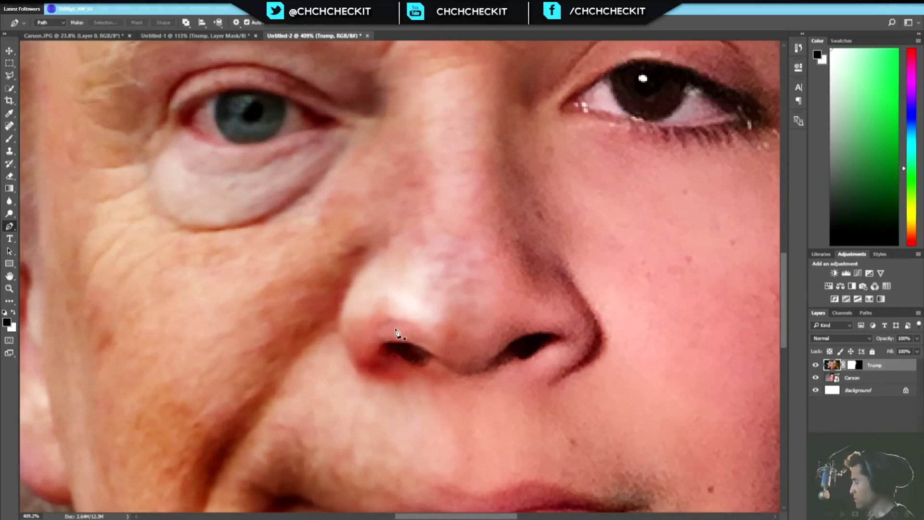
pyautogui.press('b')
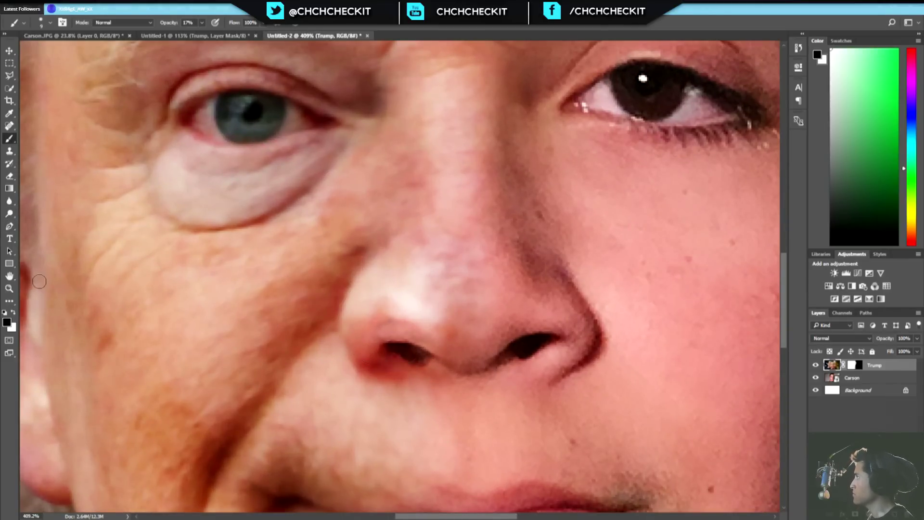
pyautogui.click(11, 216)
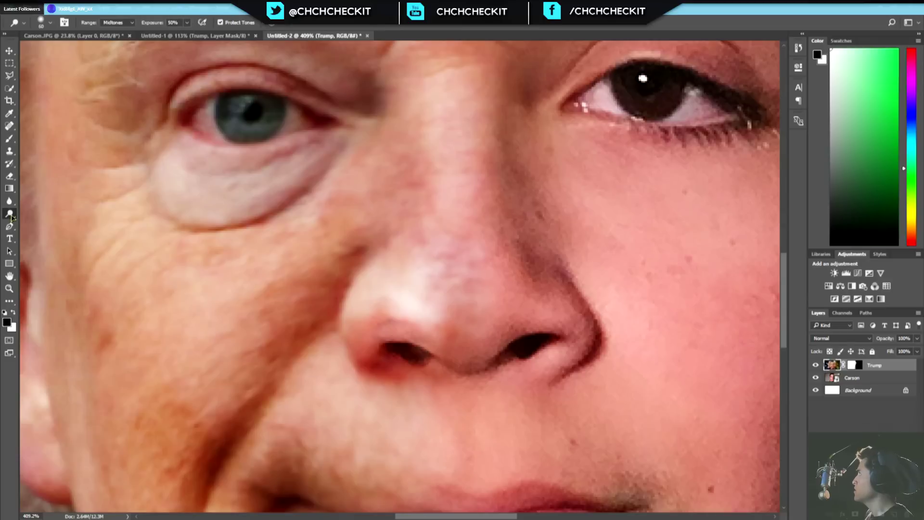
pyautogui.scroll(3, 358, 314)
pyautogui.press('[')
pyautogui.press('[')
pyautogui.press('[')
pyautogui.press('[')
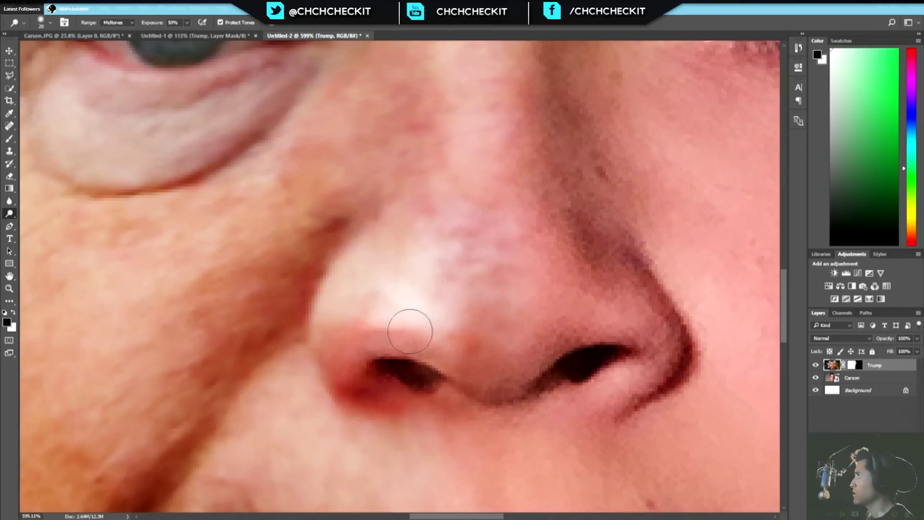
pyautogui.scroll(-3, 412, 332)
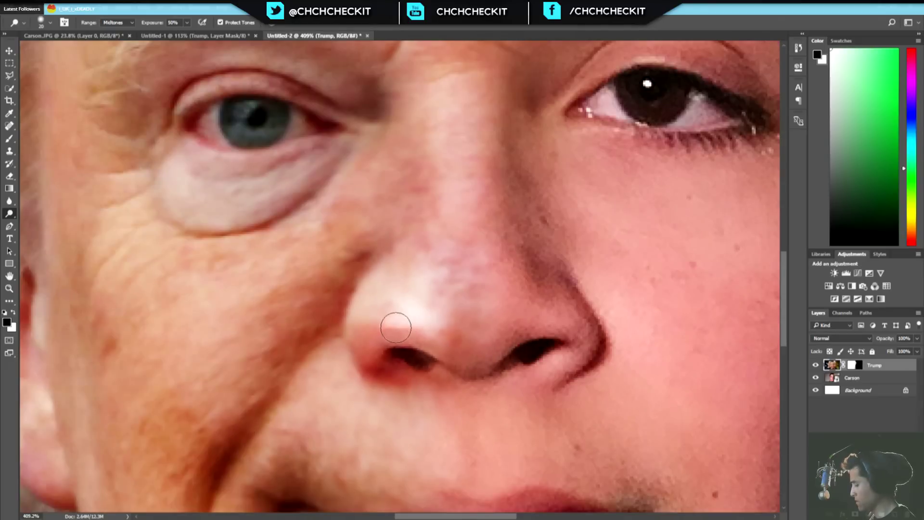
pyautogui.rightClick(10, 213)
pyautogui.click(29, 221)
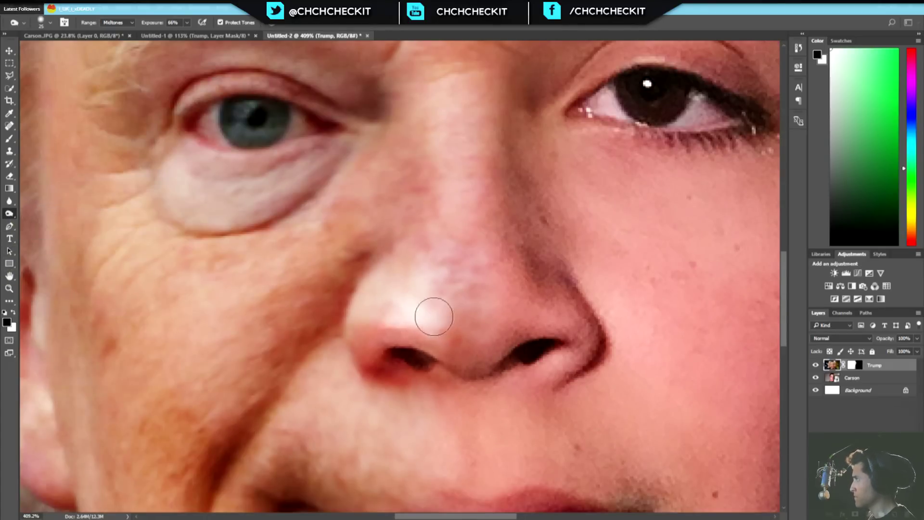
pyautogui.moveTo(417, 317)
pyautogui.mouseDown()
pyautogui.moveTo(424, 315)
pyautogui.moveTo(400, 315)
pyautogui.mouseUp()
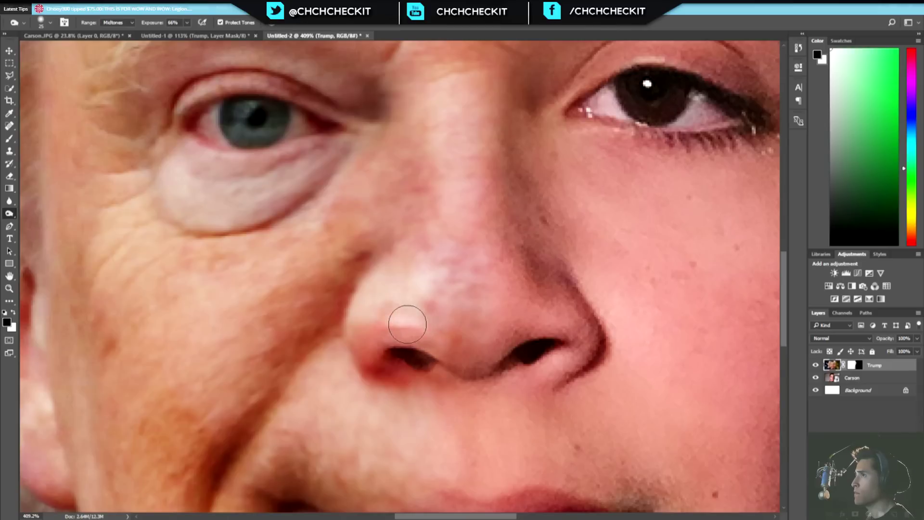
pyautogui.scroll(-2, 466, 343)
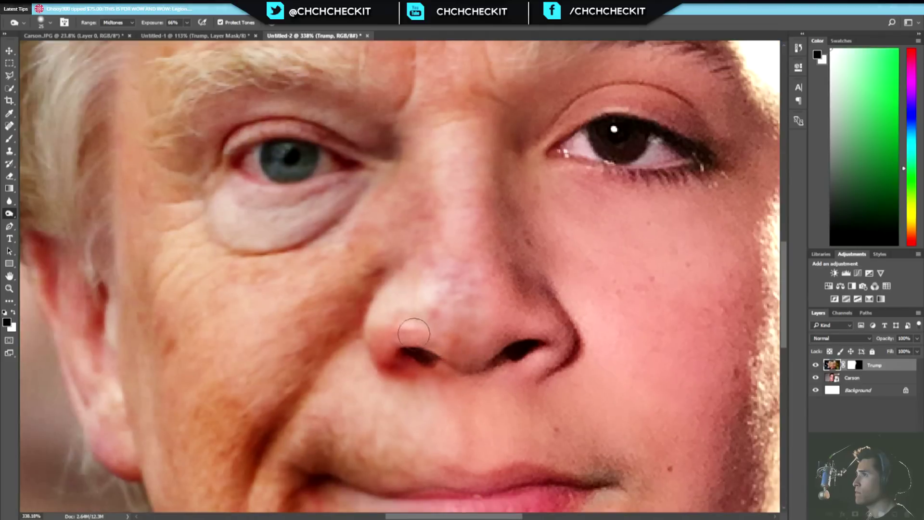
pyautogui.scroll(1, 404, 330)
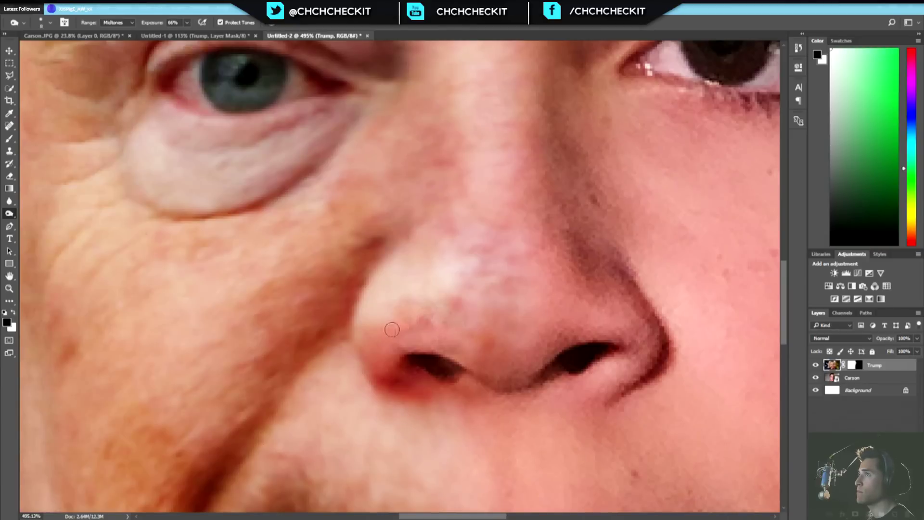
pyautogui.scroll(-3, 395, 328)
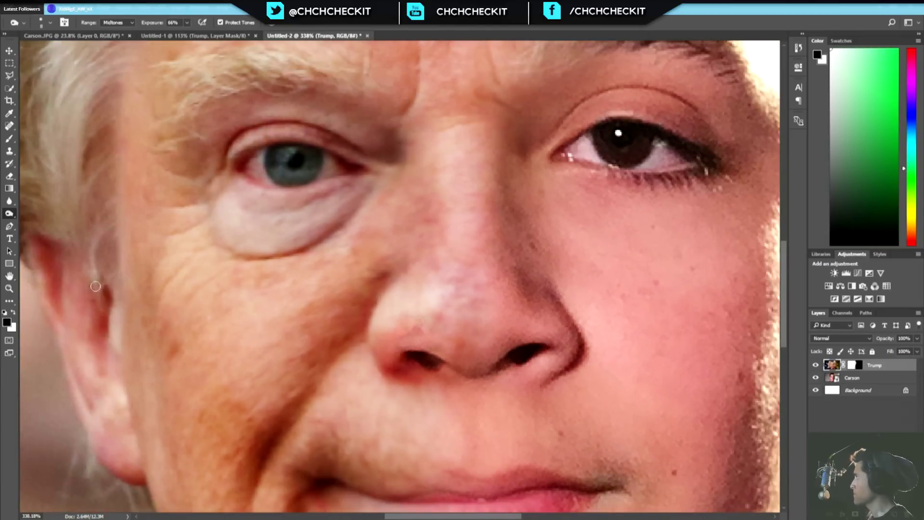
# Reselect the toning tool at 50% exposure, then set white and target the Trump layer's mask
pyautogui.rightClick(9, 214)
pyautogui.click(44, 218)
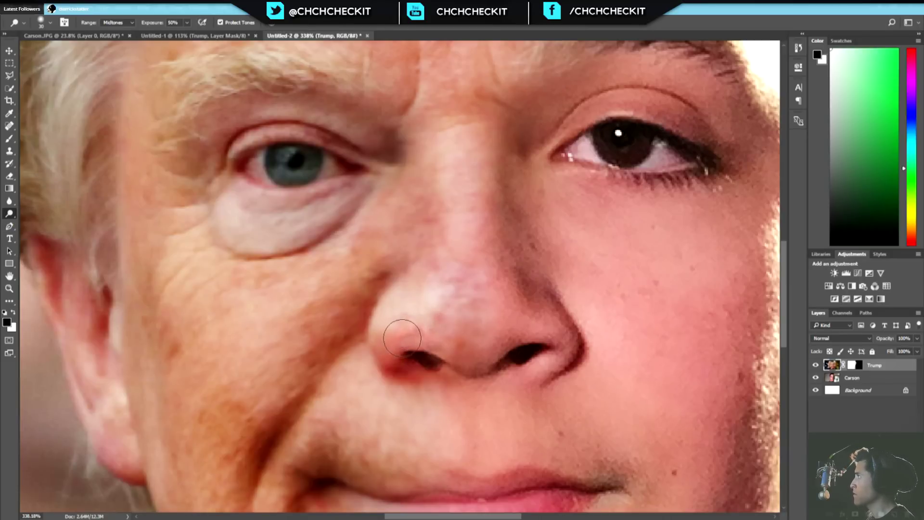
pyautogui.scroll(-5, 461, 362)
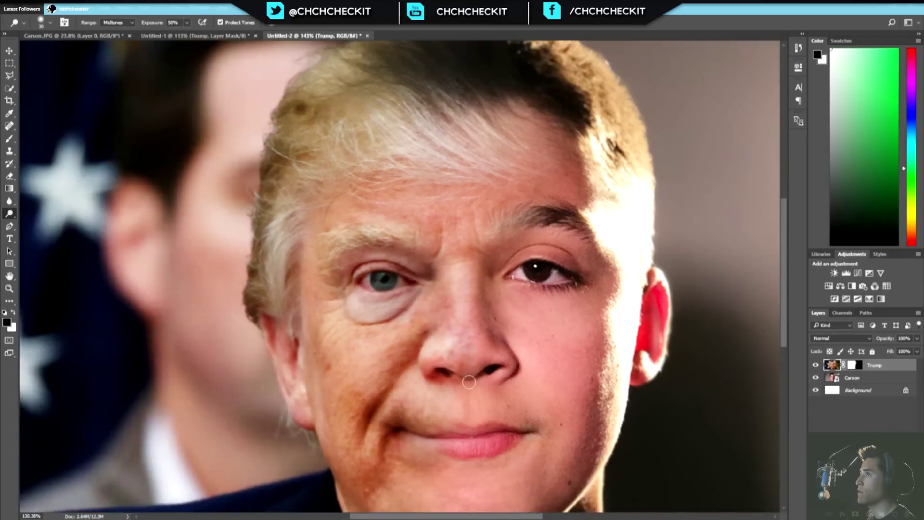
pyautogui.scroll(2, 419, 324)
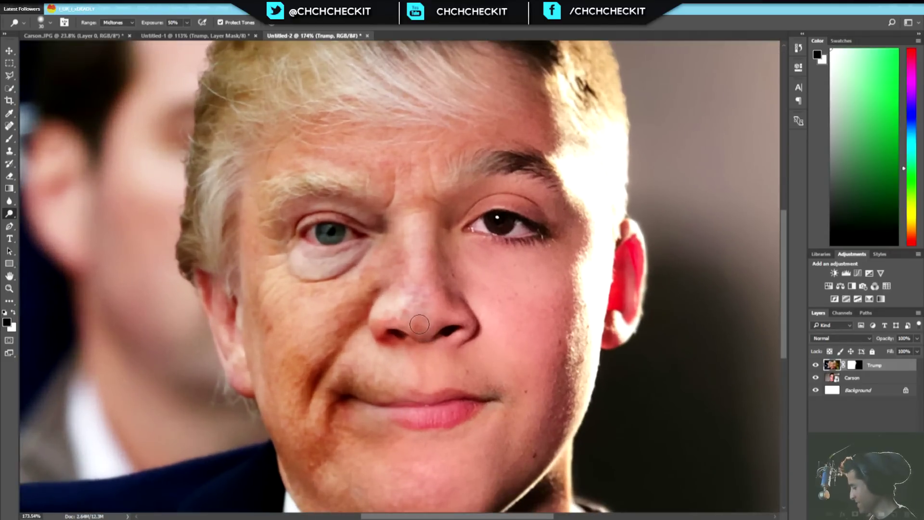
pyautogui.press('x')
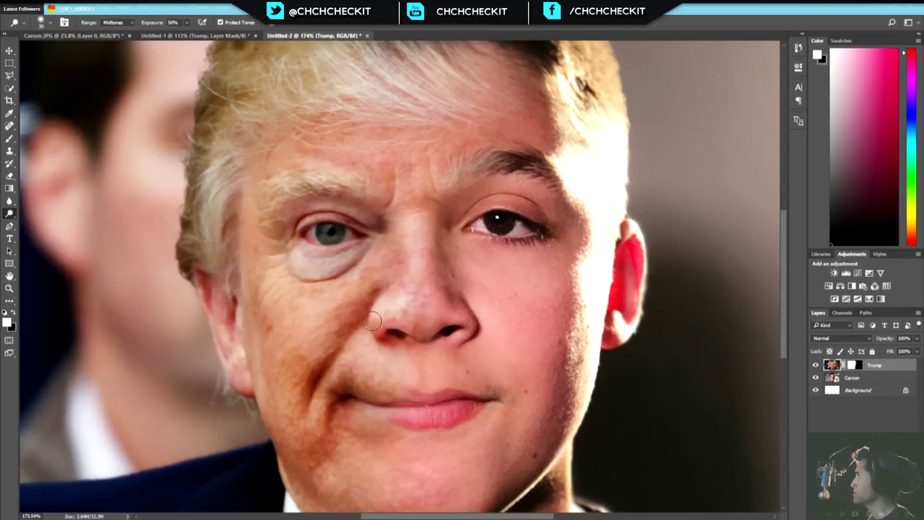
pyautogui.click(859, 367)
# Brush black at 7% opacity, size 70, onto the Trump mask over the nose tip
pyautogui.press('x')
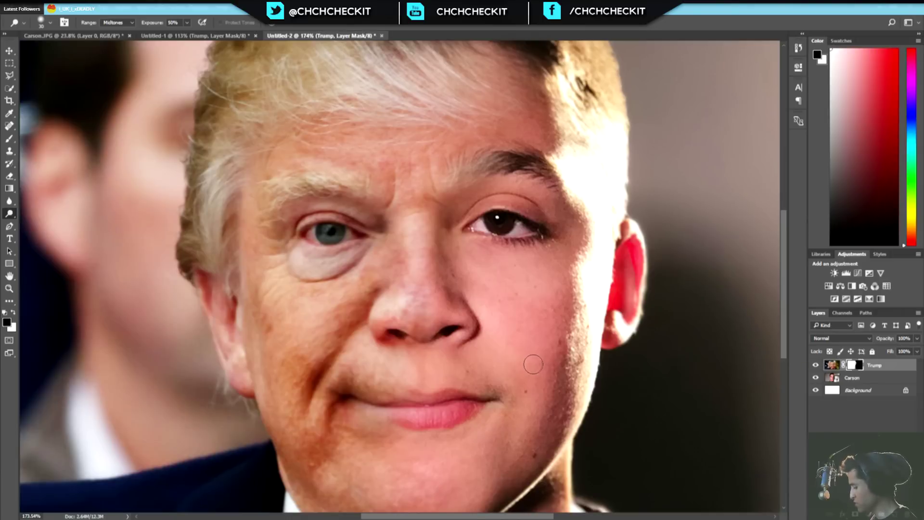
pyautogui.press('b')
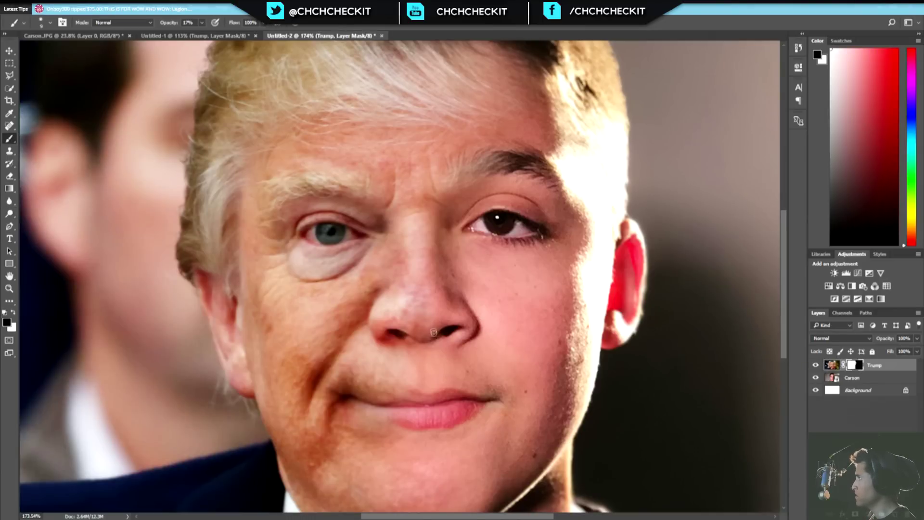
pyautogui.scroll(3, 433, 333)
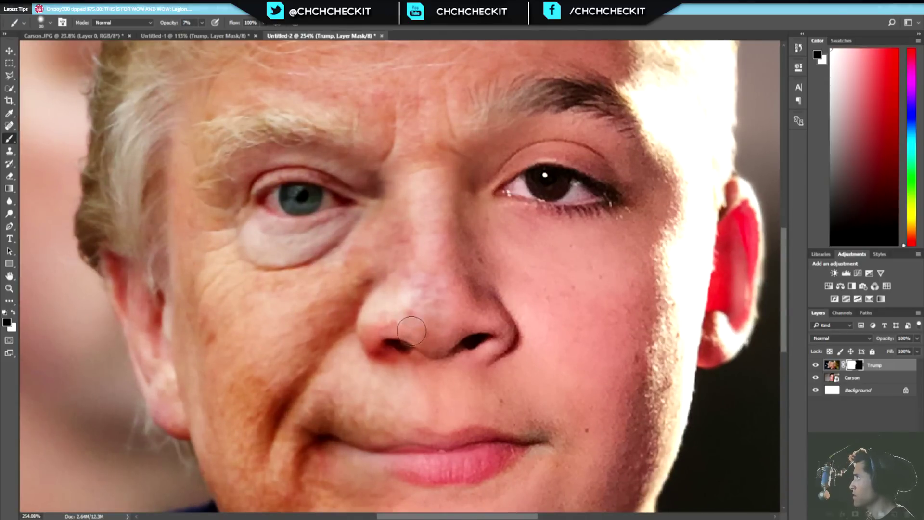
pyautogui.press(']')
pyautogui.press(']')
pyautogui.press(']')
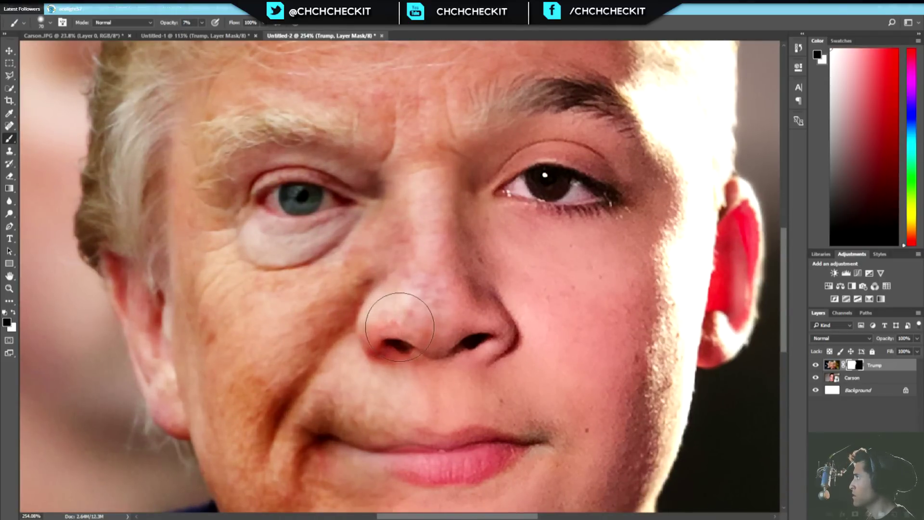
pyautogui.moveTo(413, 328)
pyautogui.mouseDown()
pyautogui.moveTo(422, 310)
pyautogui.moveTo(406, 321)
pyautogui.moveTo(419, 313)
pyautogui.moveTo(423, 283)
pyautogui.moveTo(438, 282)
pyautogui.moveTo(403, 307)
pyautogui.mouseUp()
pyautogui.scroll(-3, 481, 277)
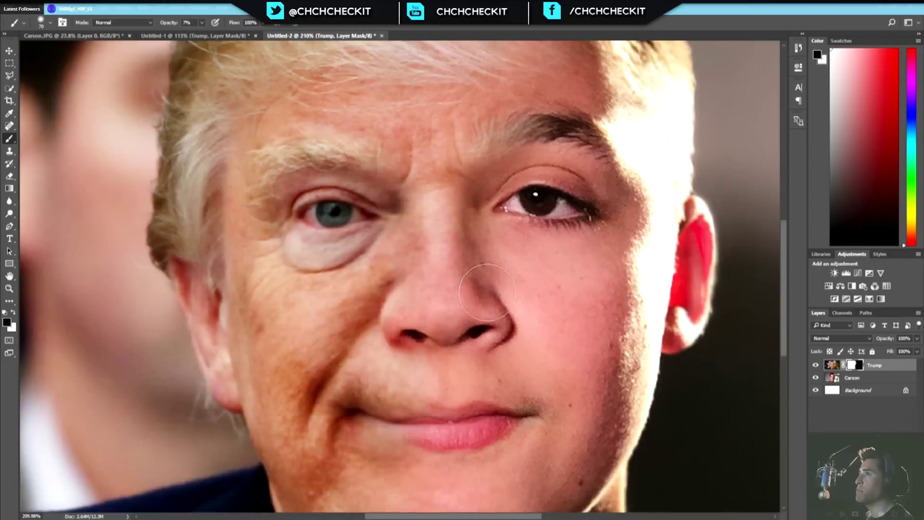
pyautogui.scroll(-4, 419, 343)
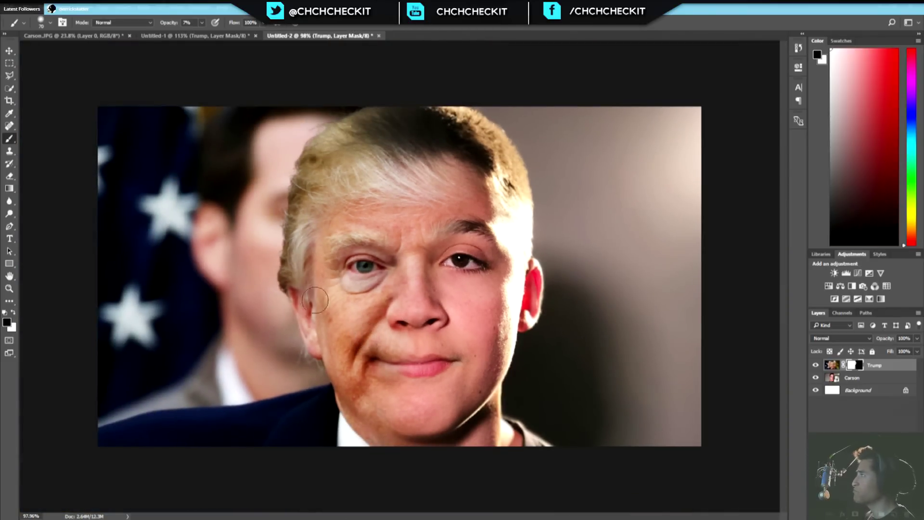
pyautogui.click(9, 50)
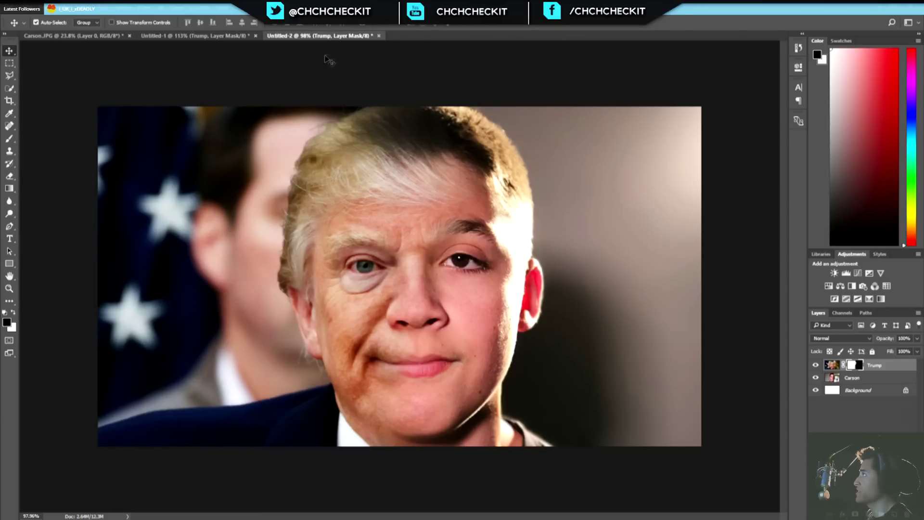
pyautogui.press('b')
pyautogui.press('x')
pyautogui.scroll(3, 402, 284)
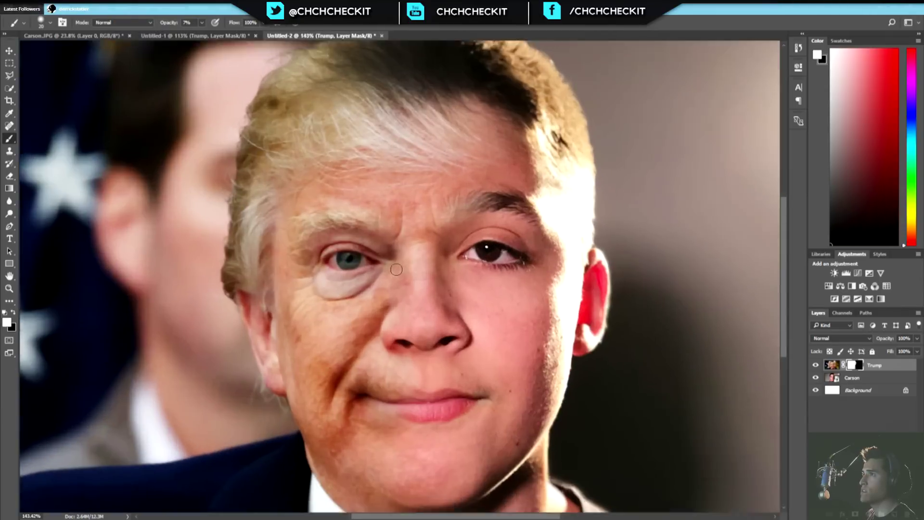
pyautogui.scroll(2, 442, 274)
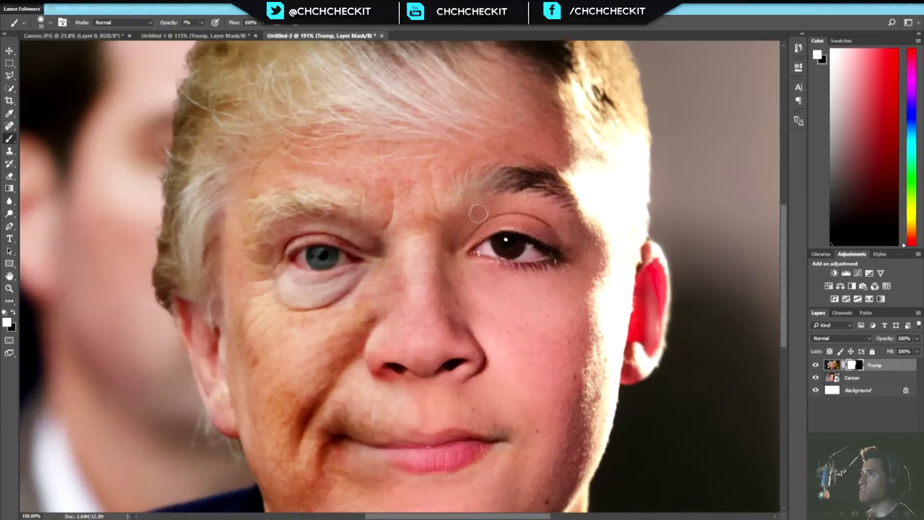
pyautogui.scroll(-2, 485, 190)
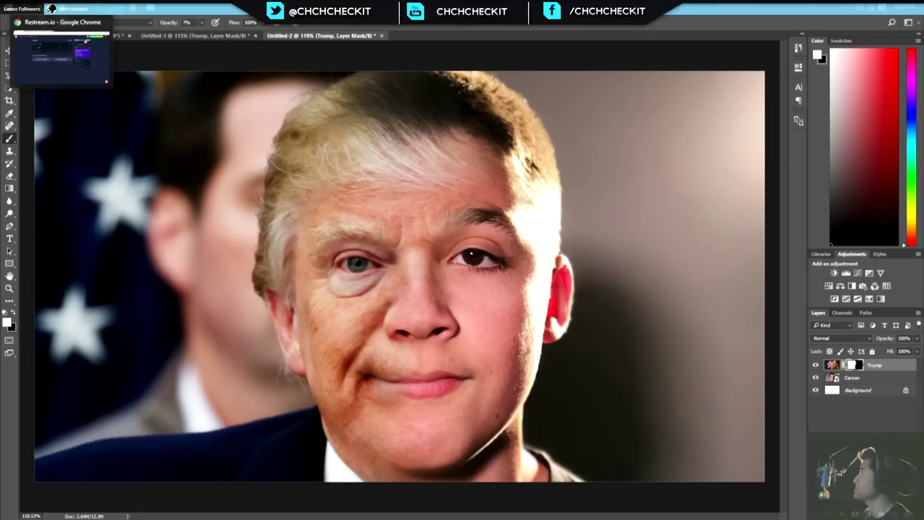
pyautogui.click(132, 7)
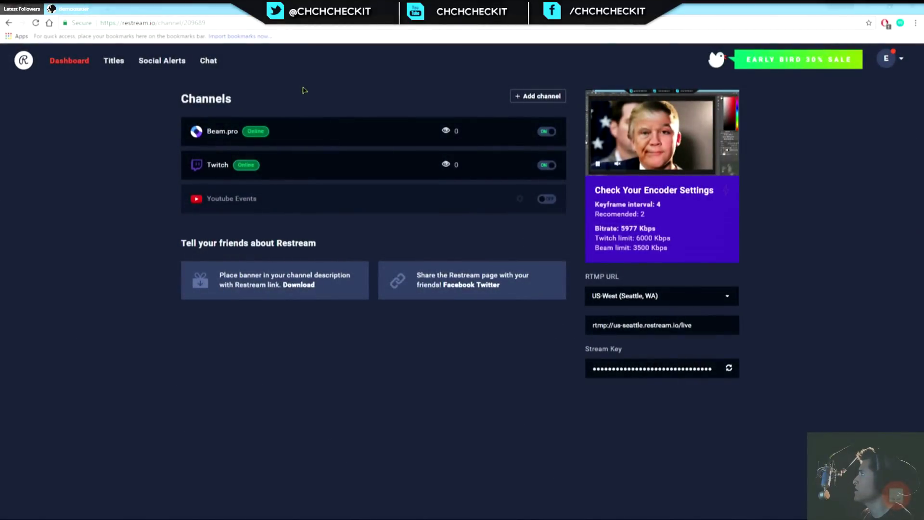
pyautogui.click(144, 7)
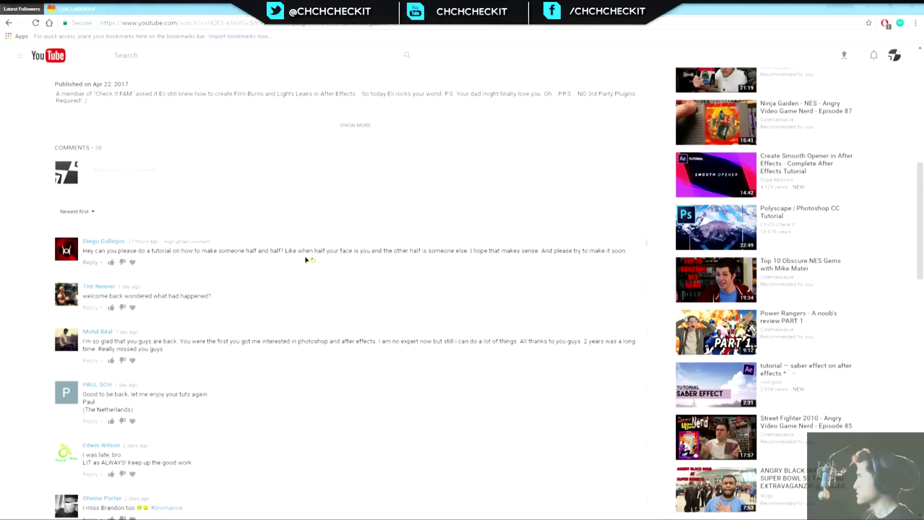
pyautogui.moveTo(82, 226); pyautogui.dragTo(118, 248)
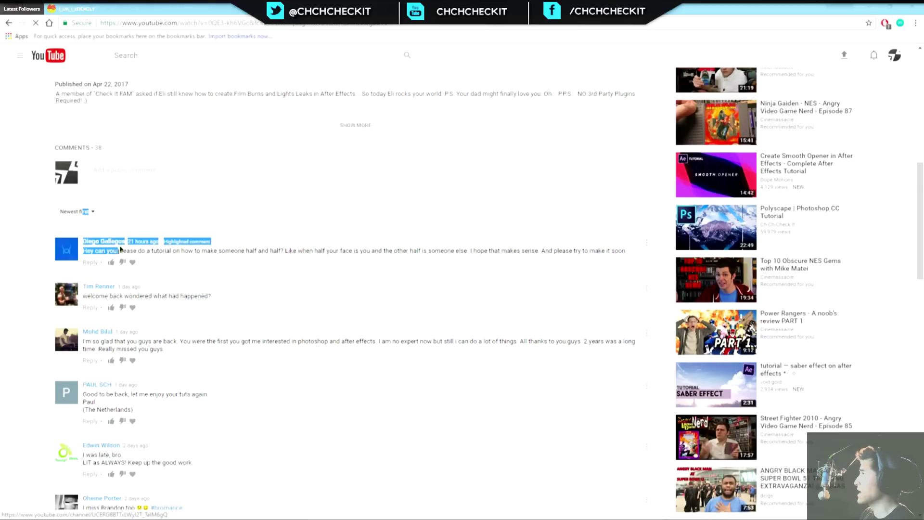
pyautogui.click(301, 262)
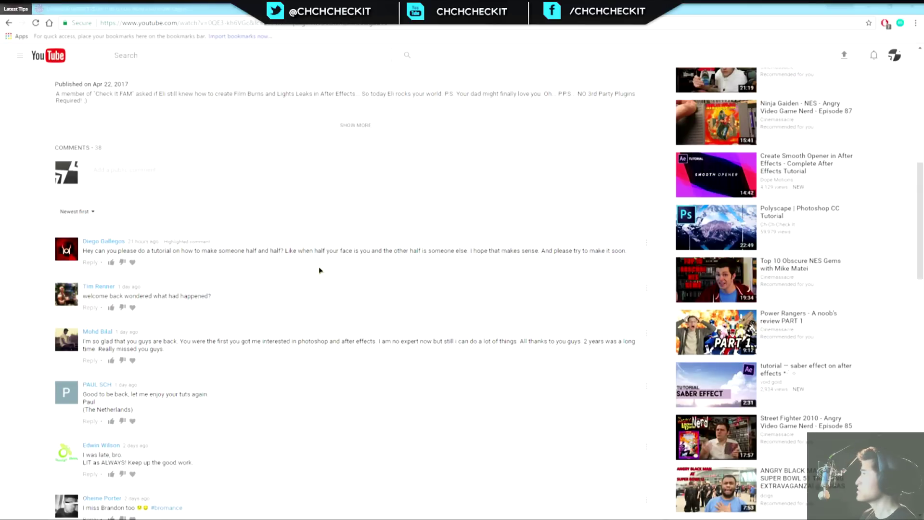
pyautogui.click(269, 7)
pyautogui.click(865, 6)
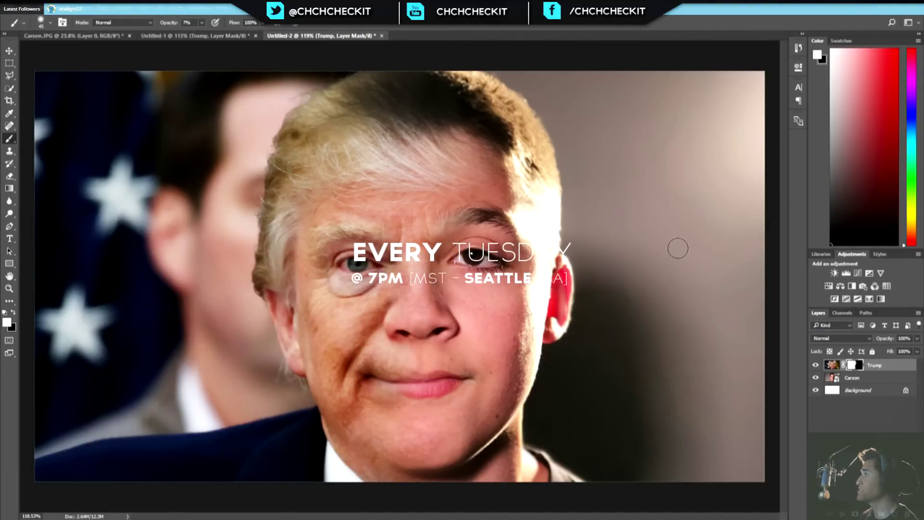
pyautogui.click(10, 51)
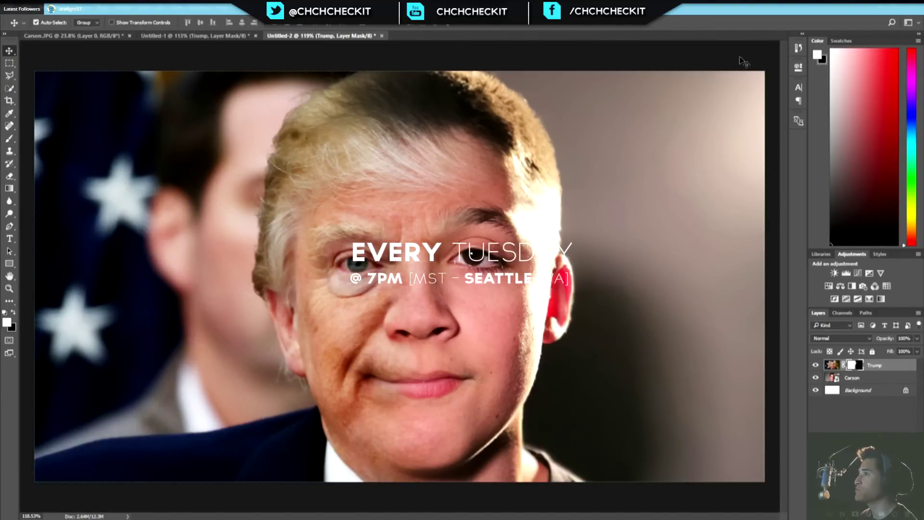